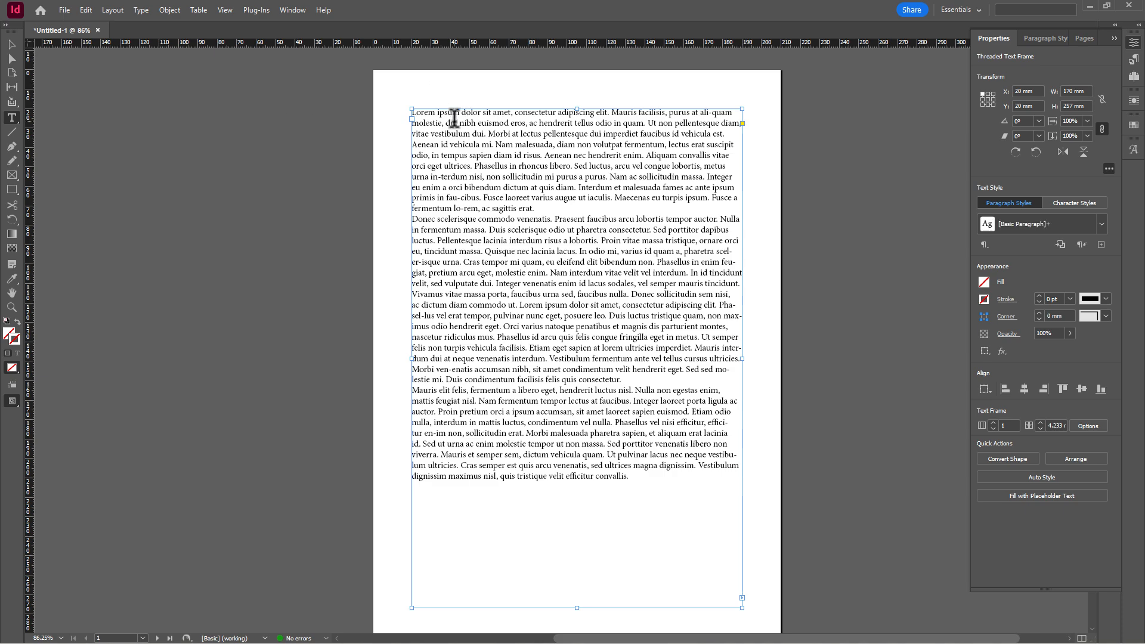
click(456, 142)
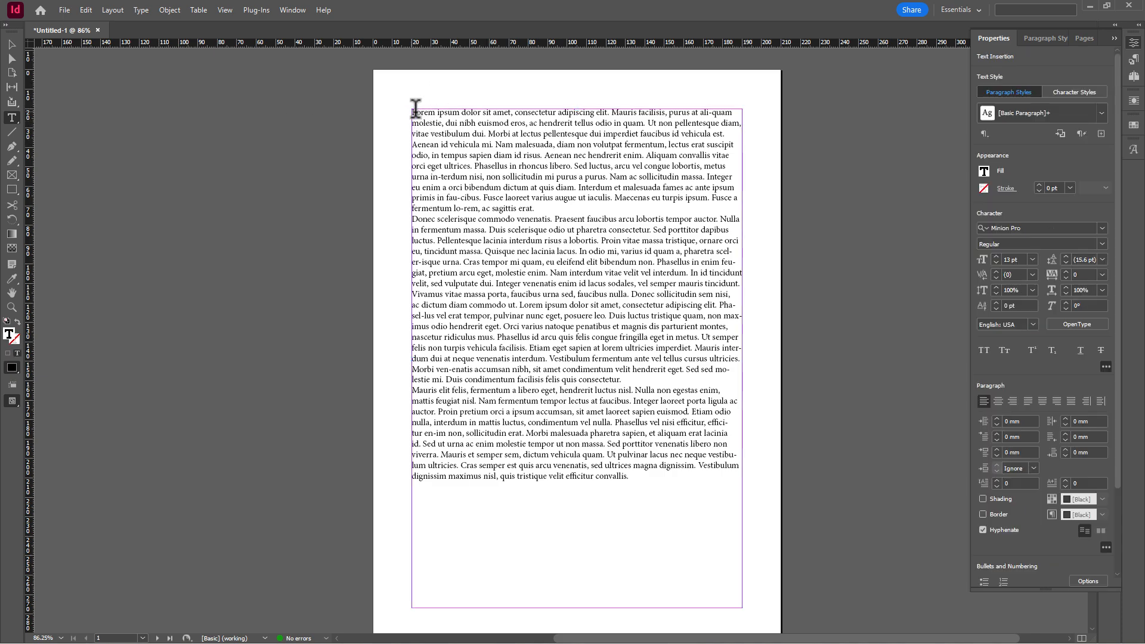
drag(416, 112, 632, 478)
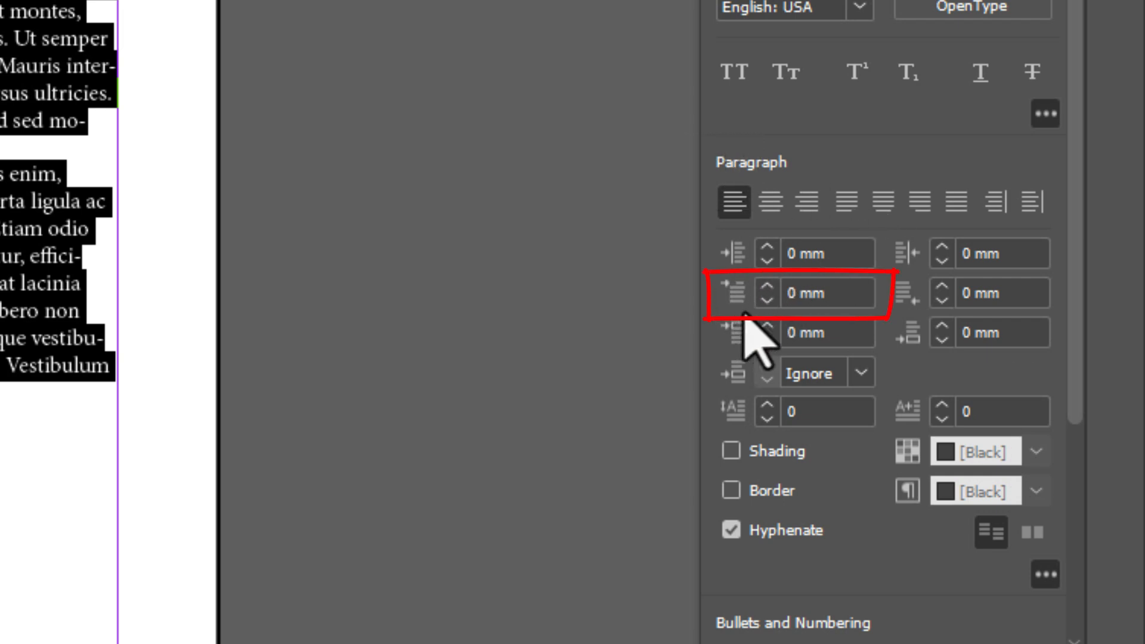
click(767, 286)
click(767, 286)
click(767, 285)
click(766, 286)
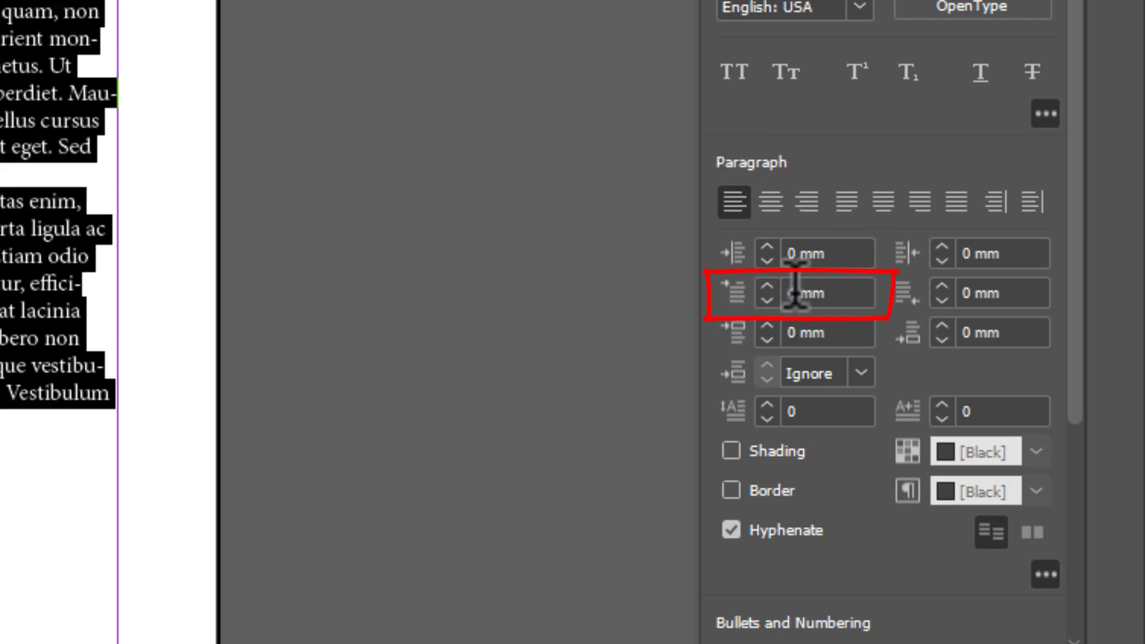
double_click(795, 293)
text(7)
key(Tab)
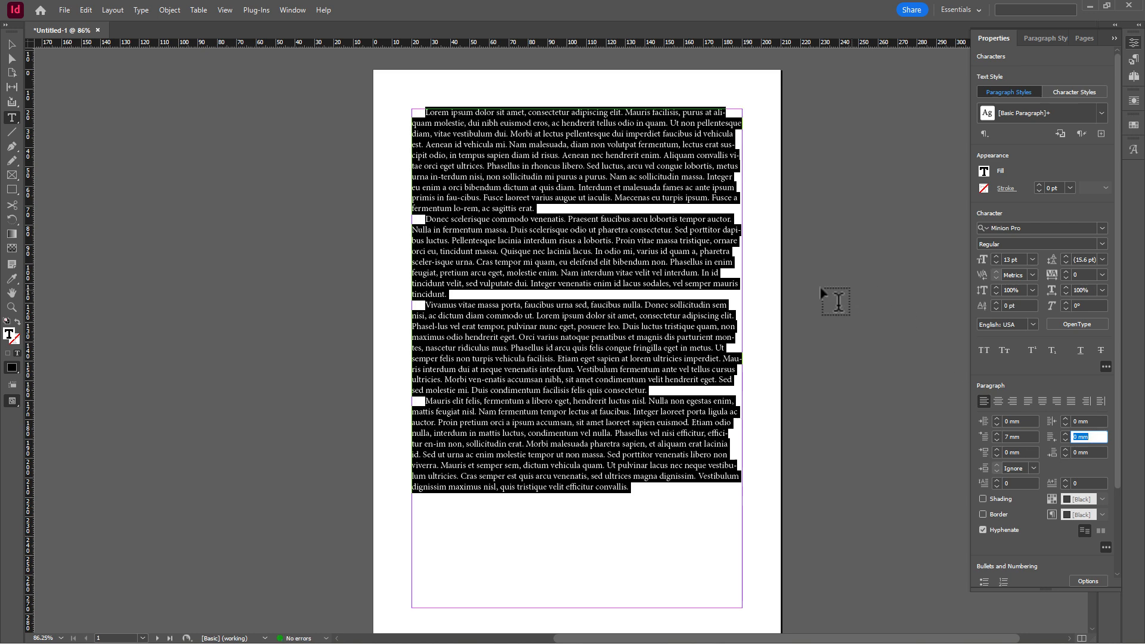
click(1006, 419)
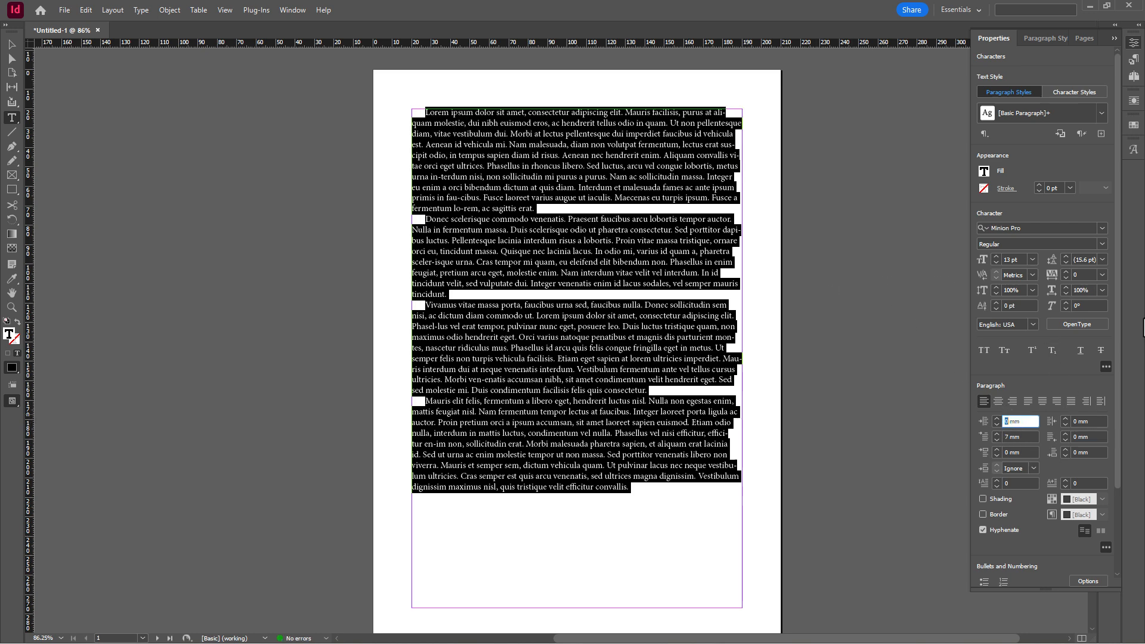
text(15 mm)
key(Tab)
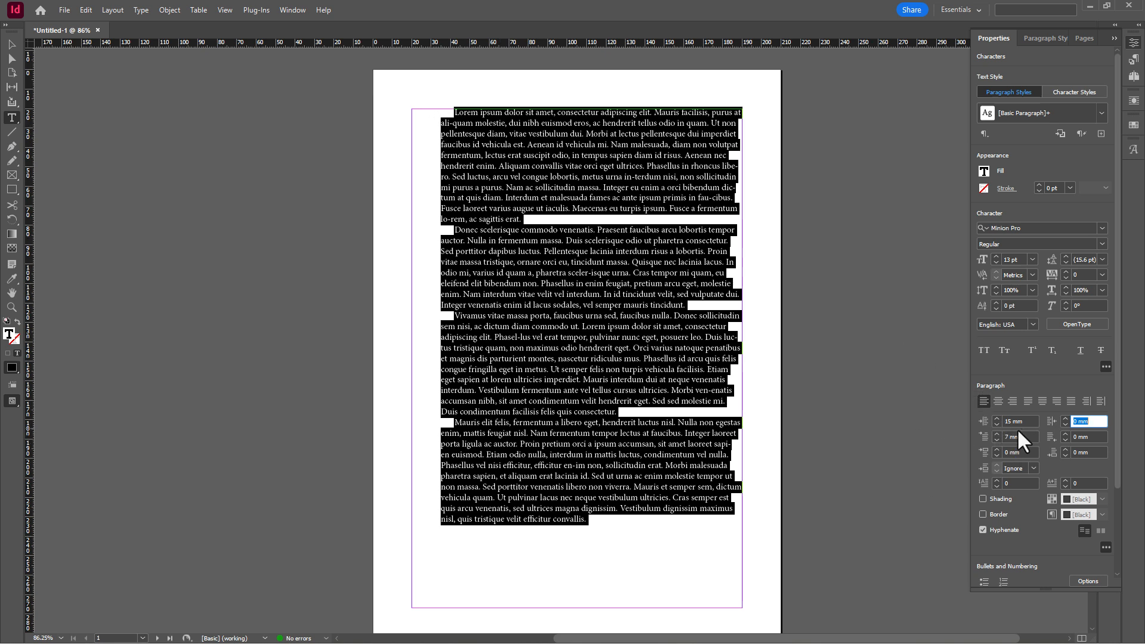
drag(1012, 422, 999, 416)
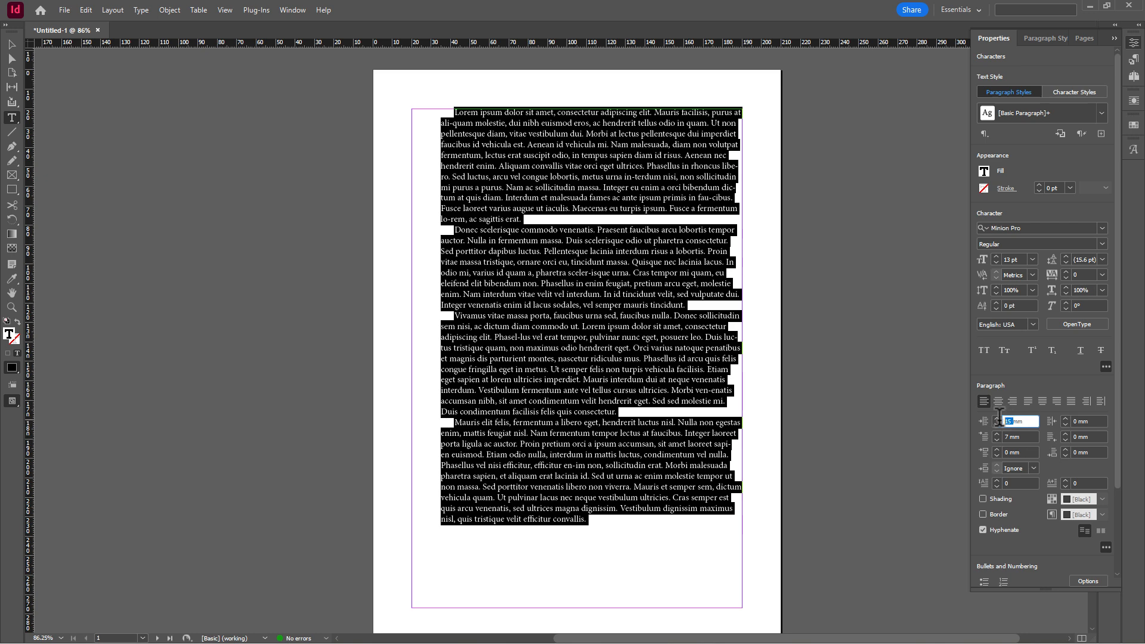
text(0)
key(Return)
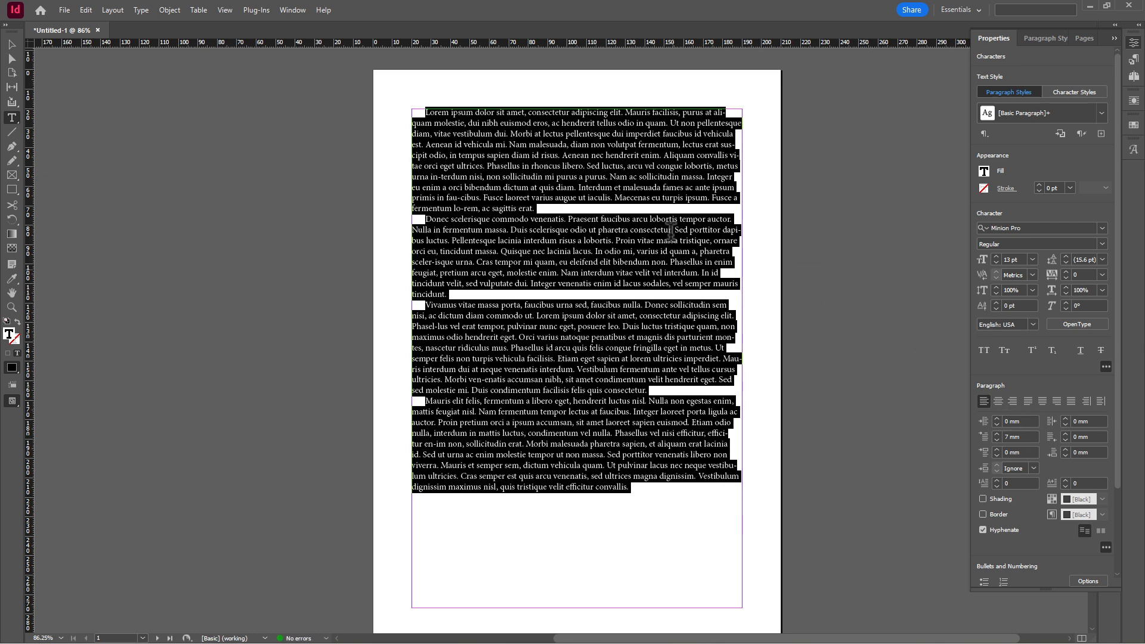
click(540, 188)
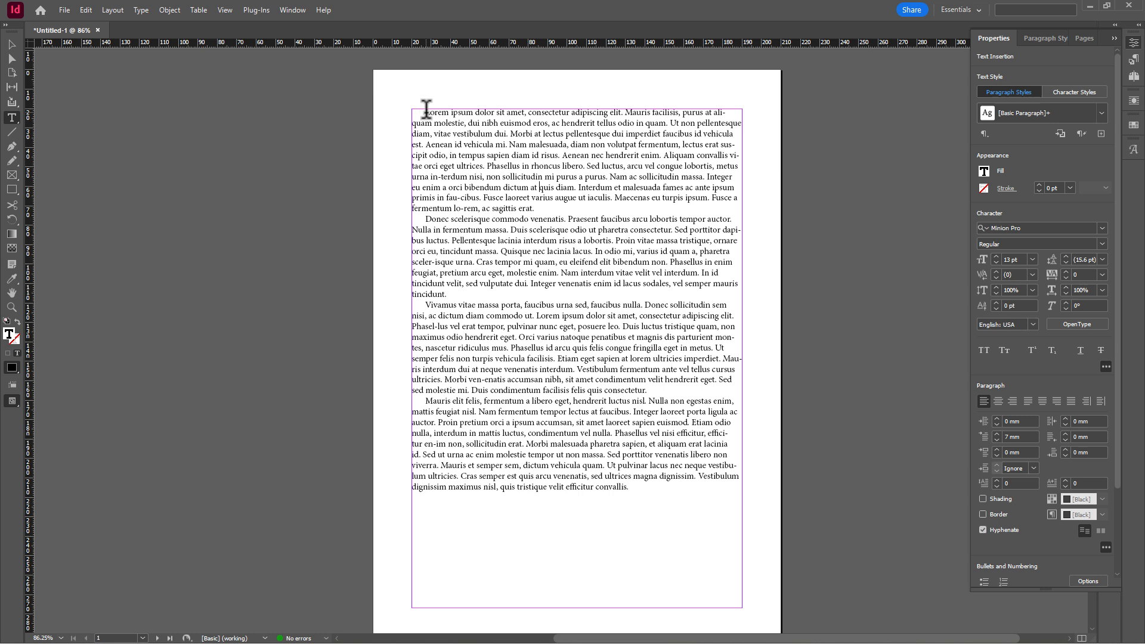
drag(426, 109, 634, 489)
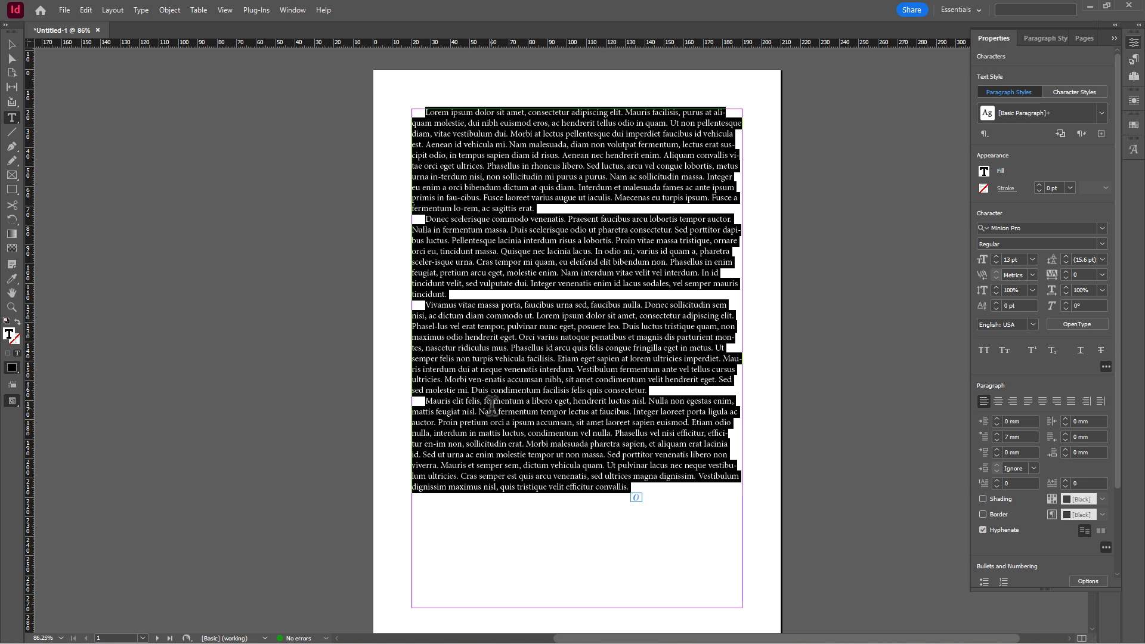
click(1006, 435)
double_click(1007, 434)
text(0)
key(Return)
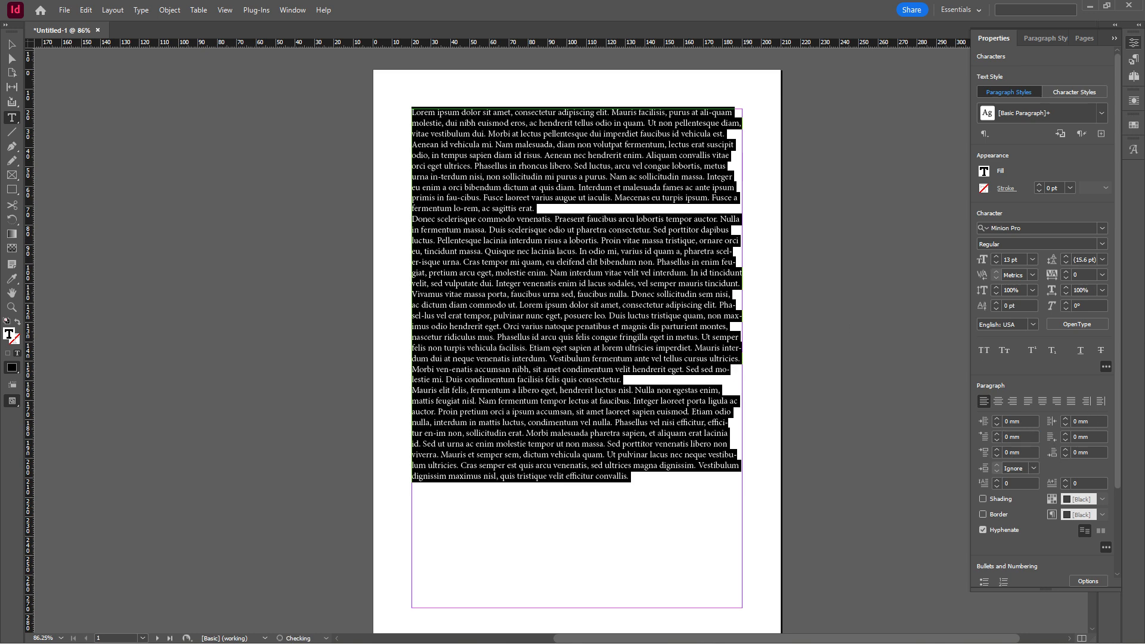
- Open InDesign's Tabs panel and set the first-line indent to 7 mm
click(137, 9)
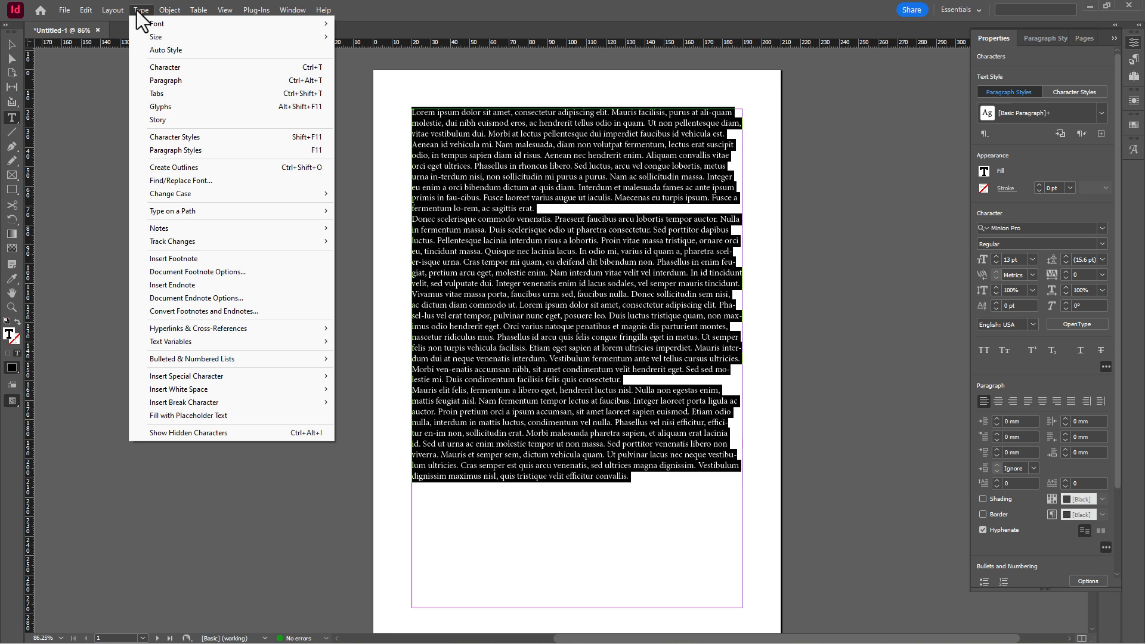
click(165, 93)
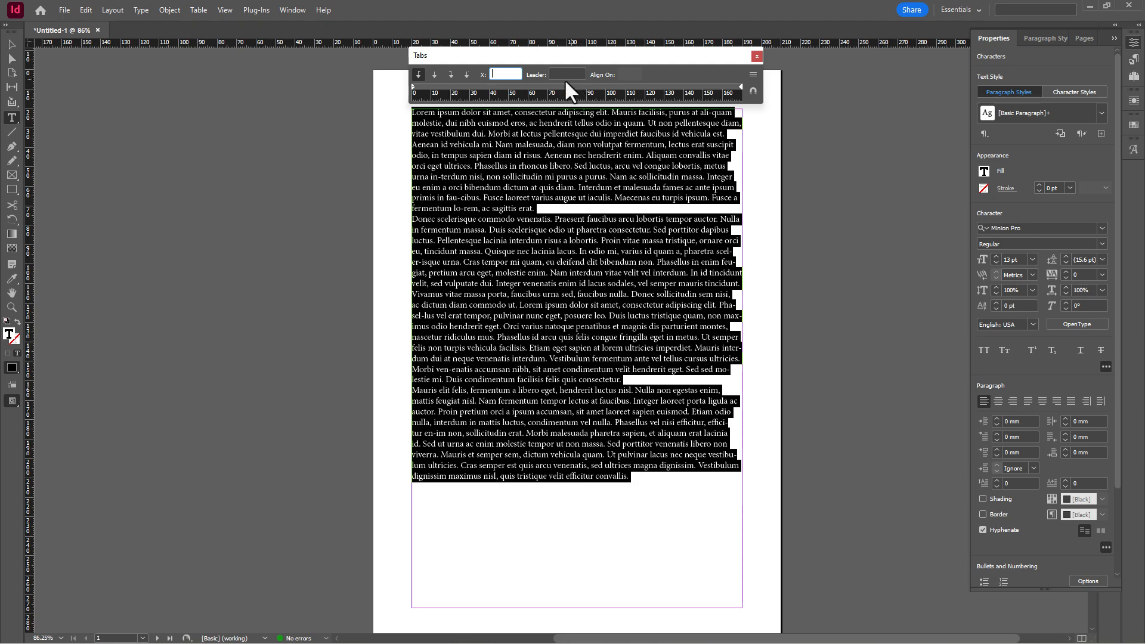
scroll(513, 111, left, 3)
scroll(597, 119, up, 2)
drag(697, 639, 764, 639)
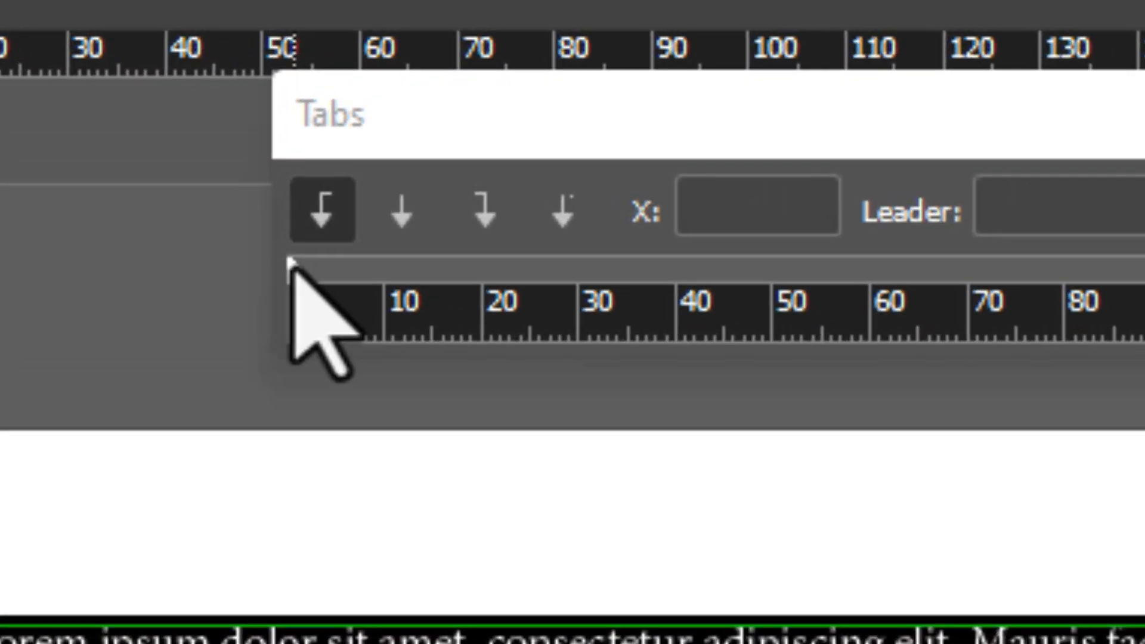
click(412, 89)
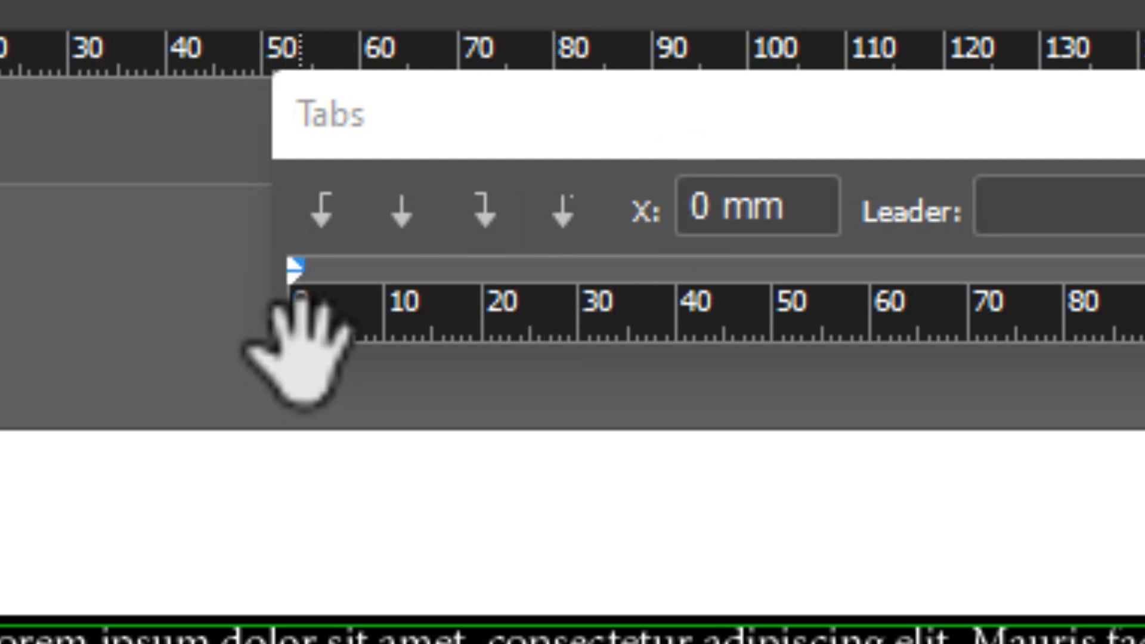
double_click(699, 203)
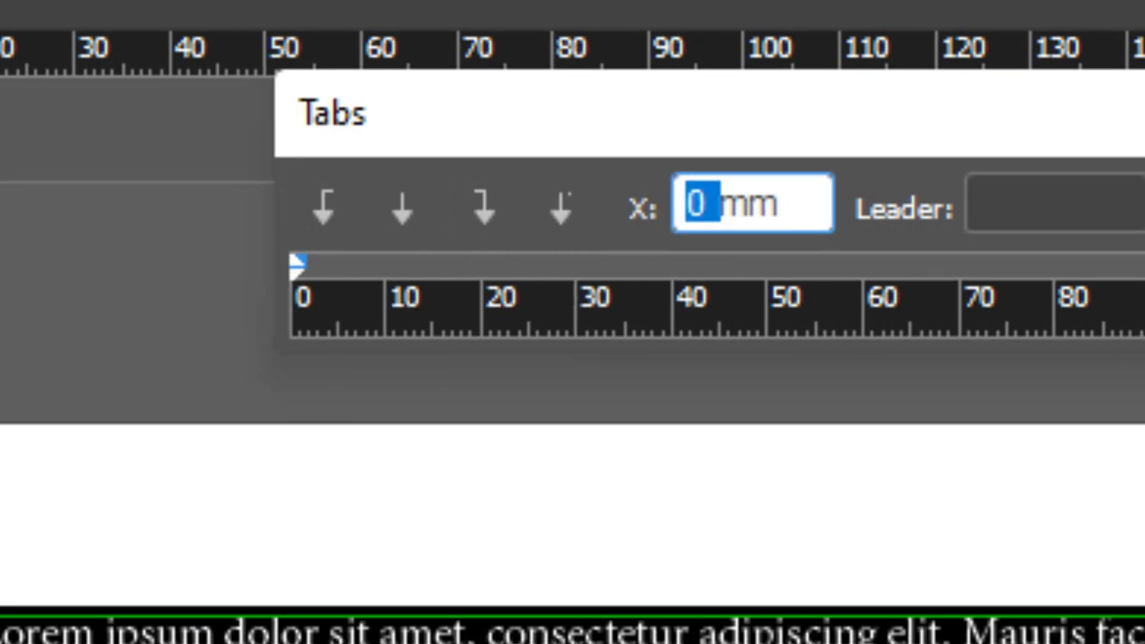
text(7)
key(Return)
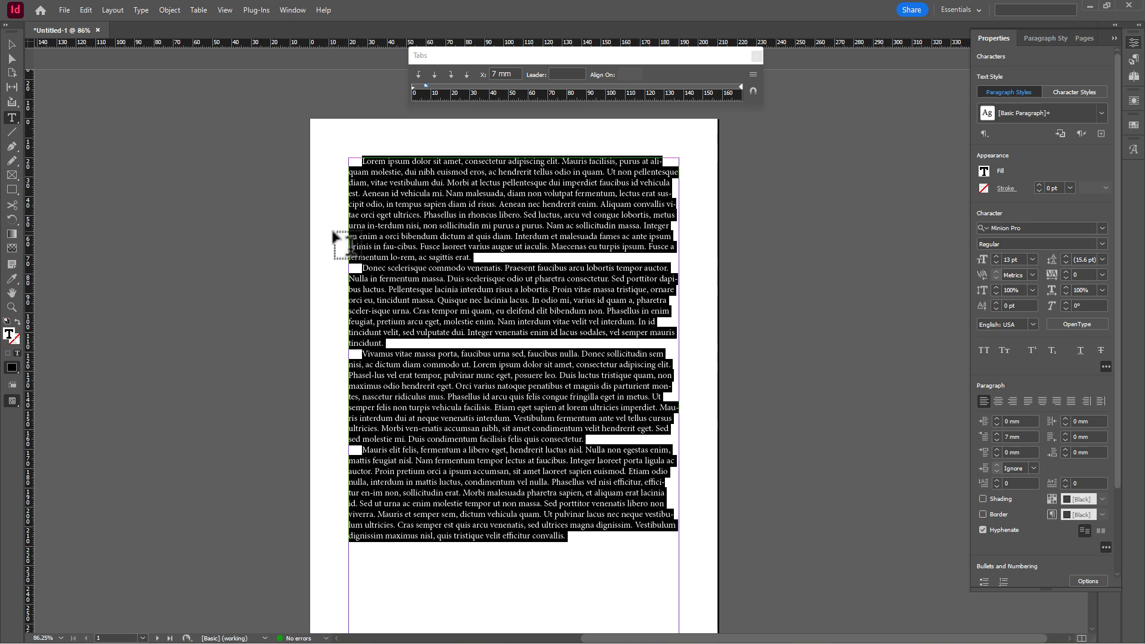
- Reselect the four paragraphs and try indent markers and tab stops on the Tabs ruler
click(532, 234)
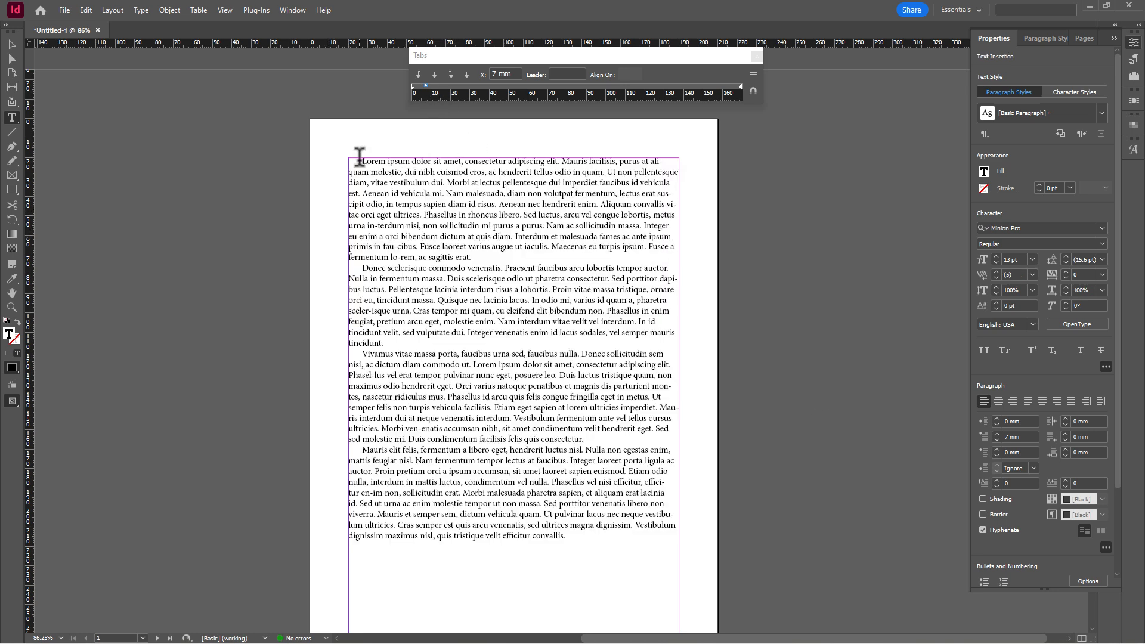
drag(359, 159, 588, 524)
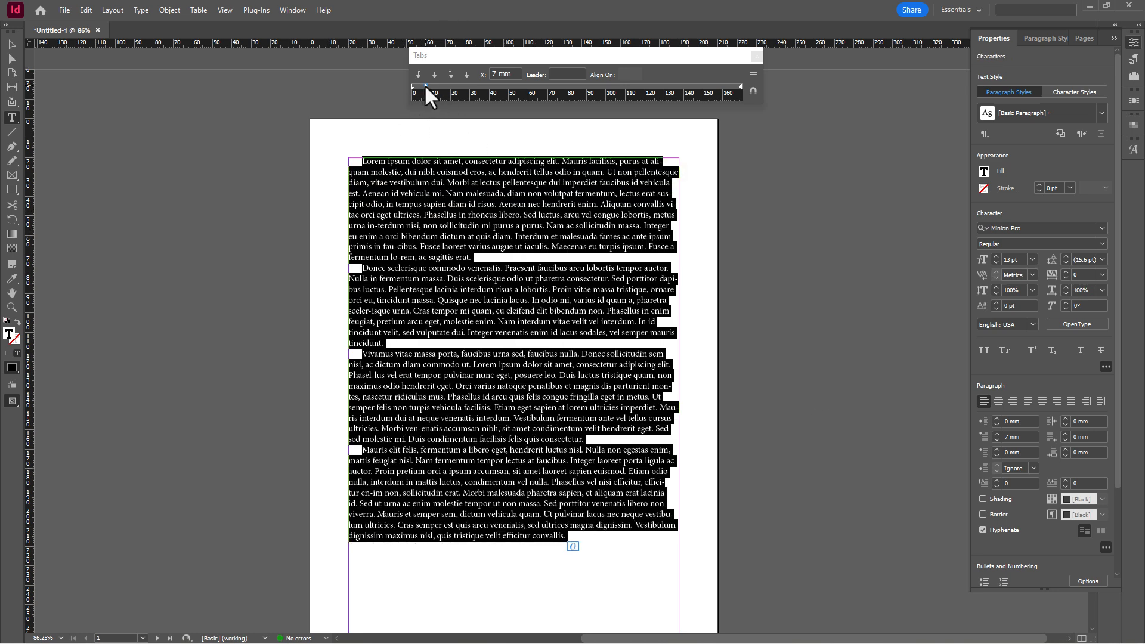
drag(424, 84, 490, 87)
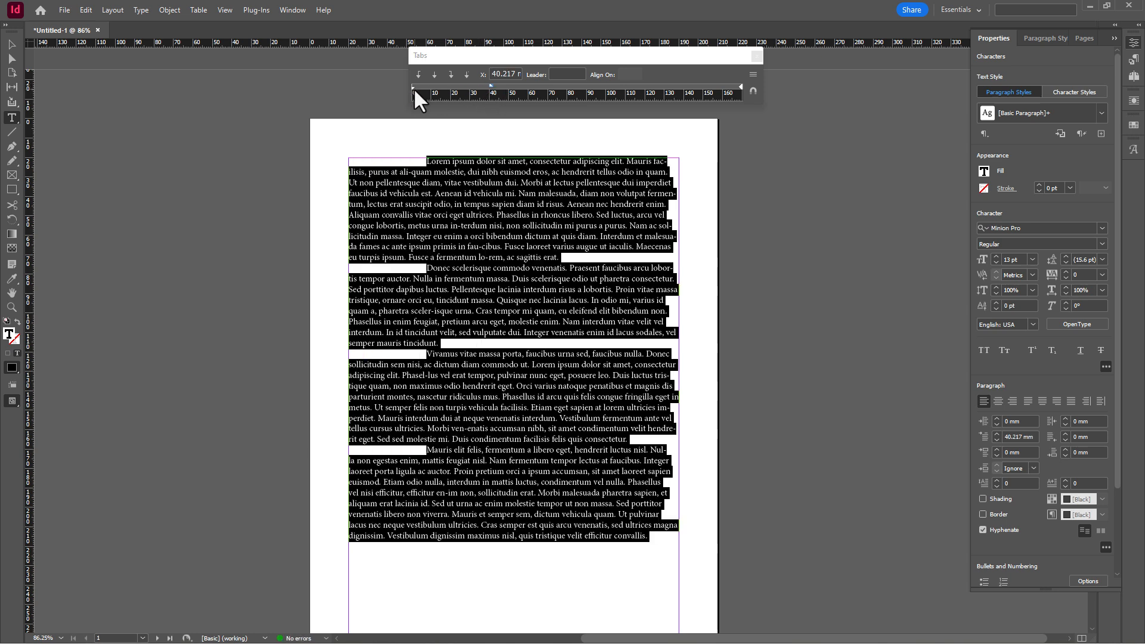
drag(412, 87, 466, 86)
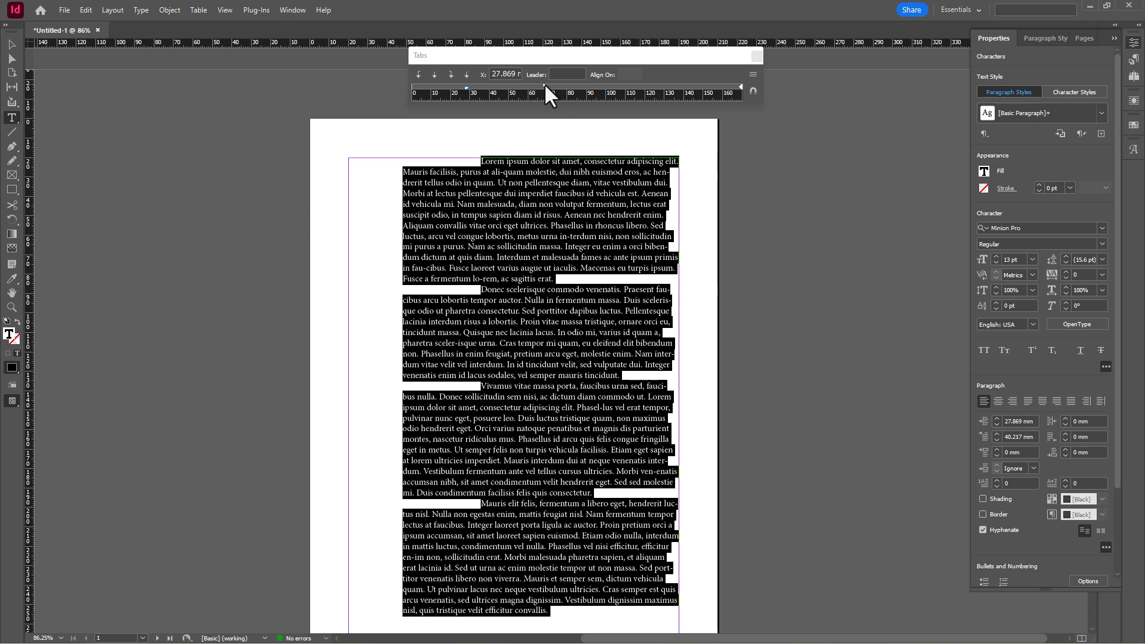
drag(545, 87, 410, 88)
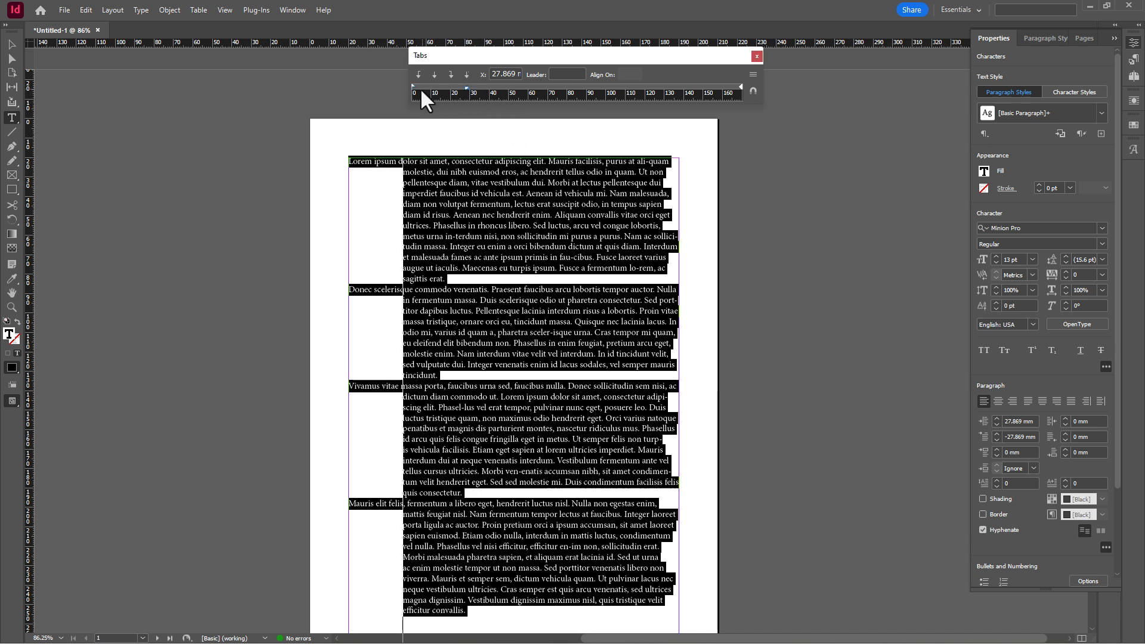
drag(410, 84, 466, 87)
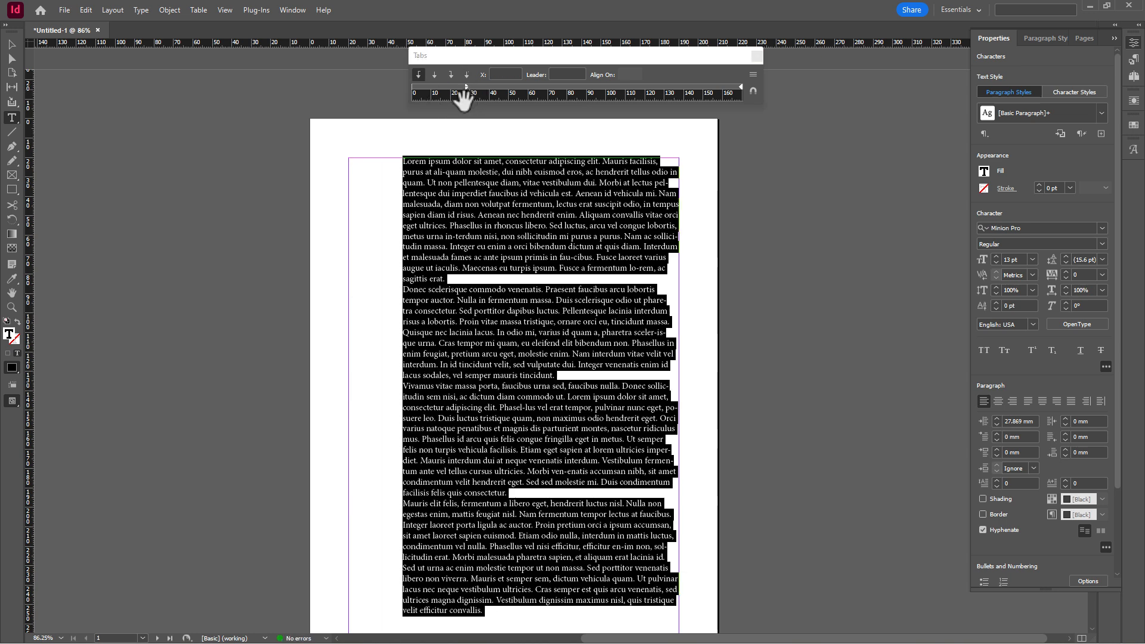
drag(465, 87, 412, 87)
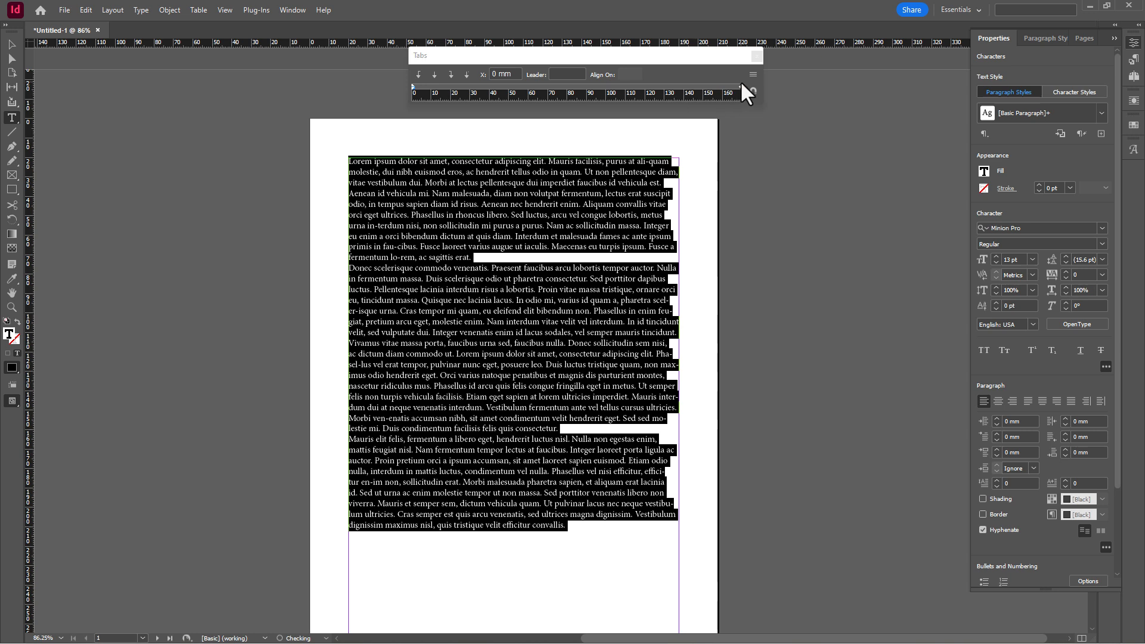
- Select all seven contents lines in the text frame
click(545, 281)
scroll(483, 276, down, 10)
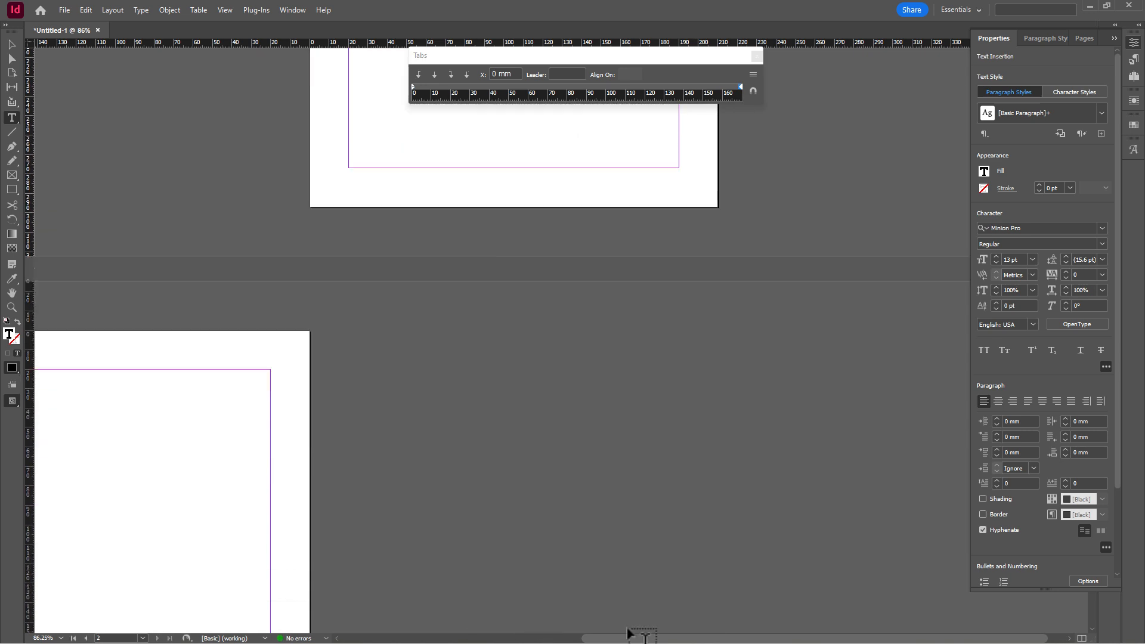
drag(626, 638, 455, 638)
scroll(298, 298, down, 3)
scroll(333, 237, up, 2)
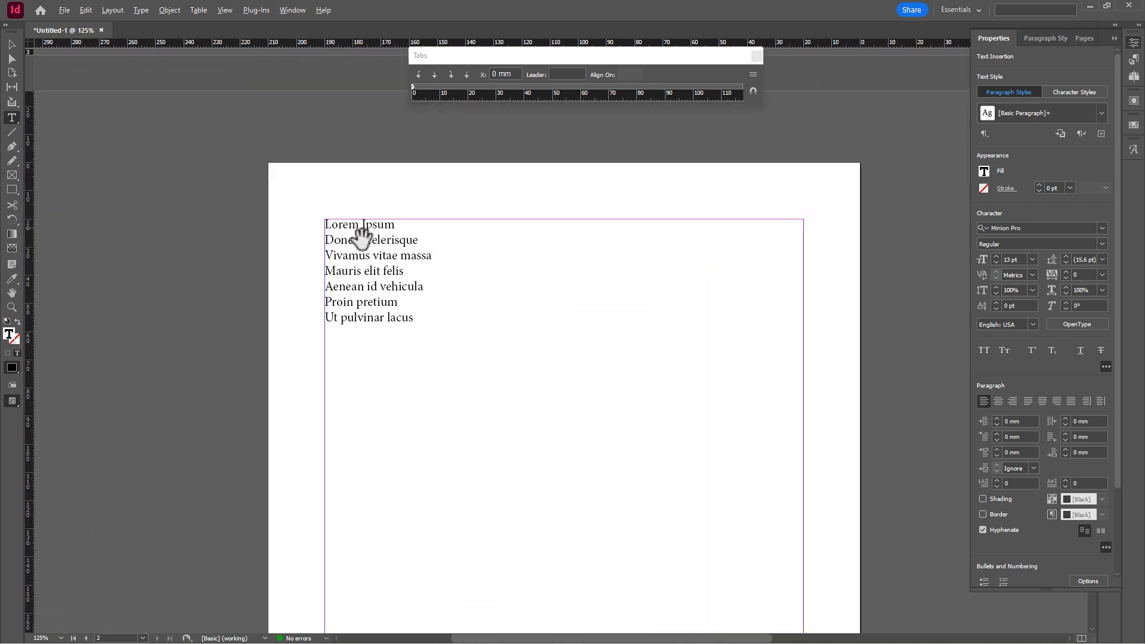
scroll(362, 237, up, 1)
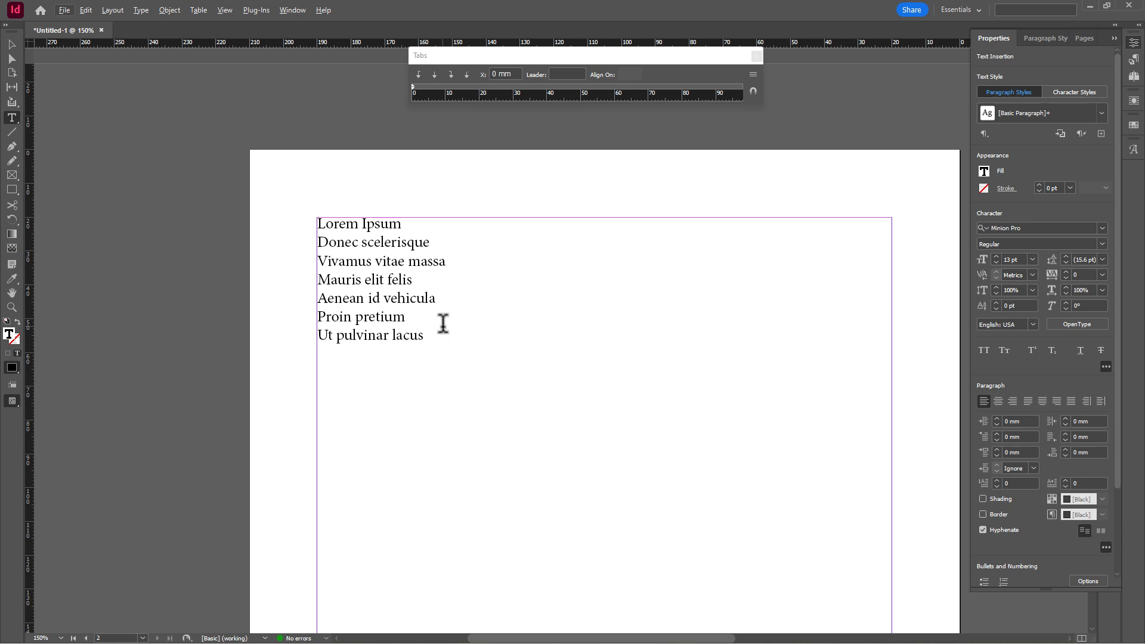
drag(425, 335, 316, 223)
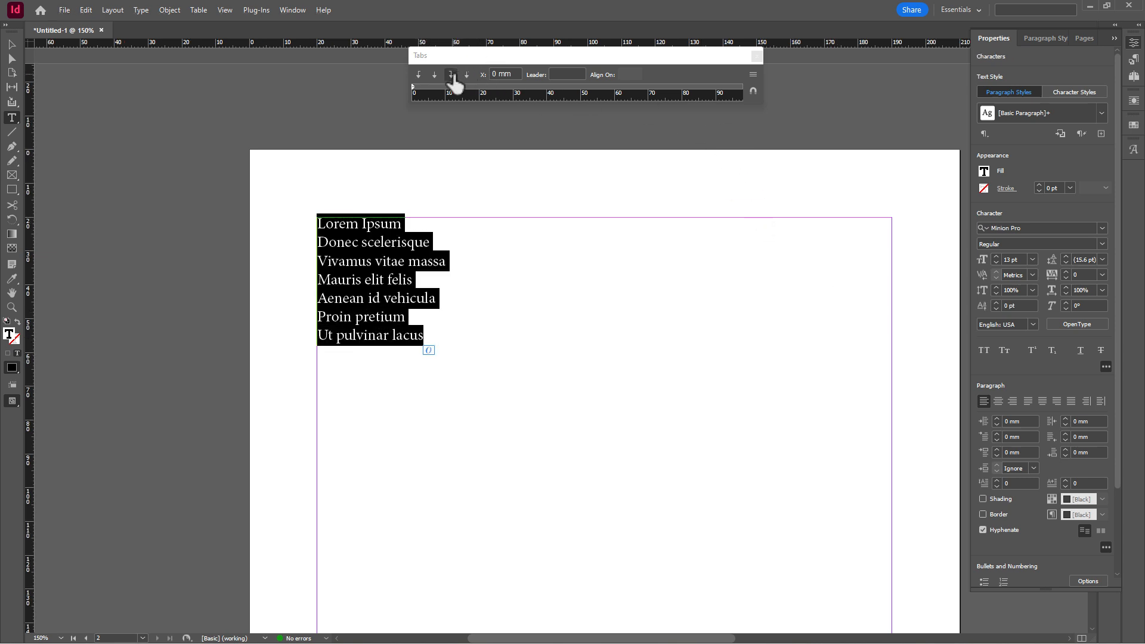
- Add a right-aligned tab stop at about 90 mm and set its leader character
drag(462, 56, 406, 90)
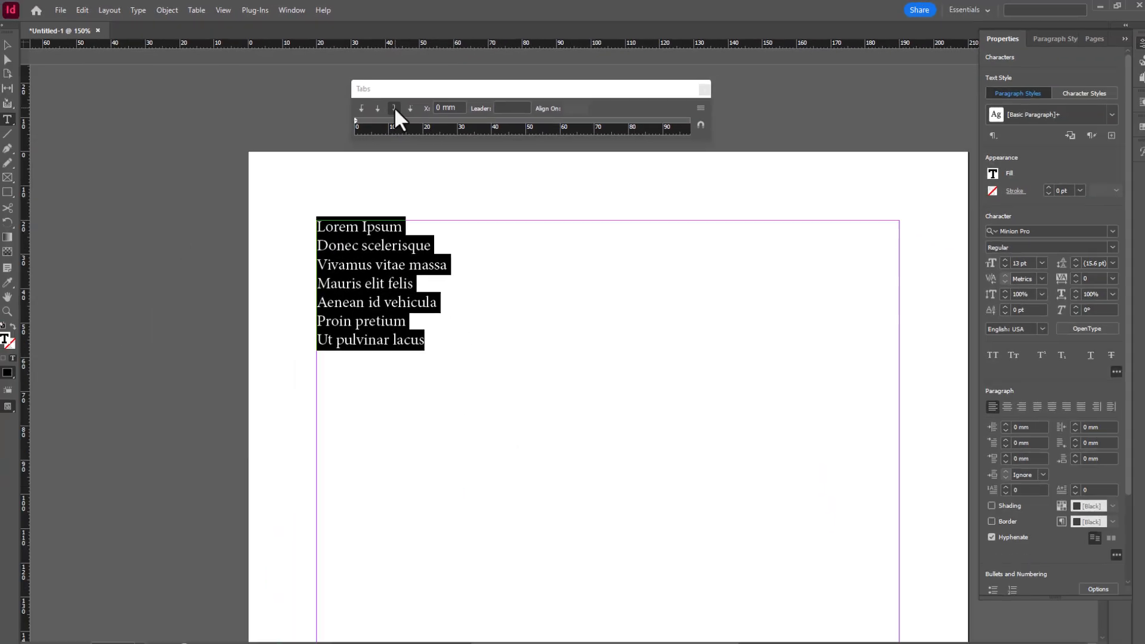
click(394, 108)
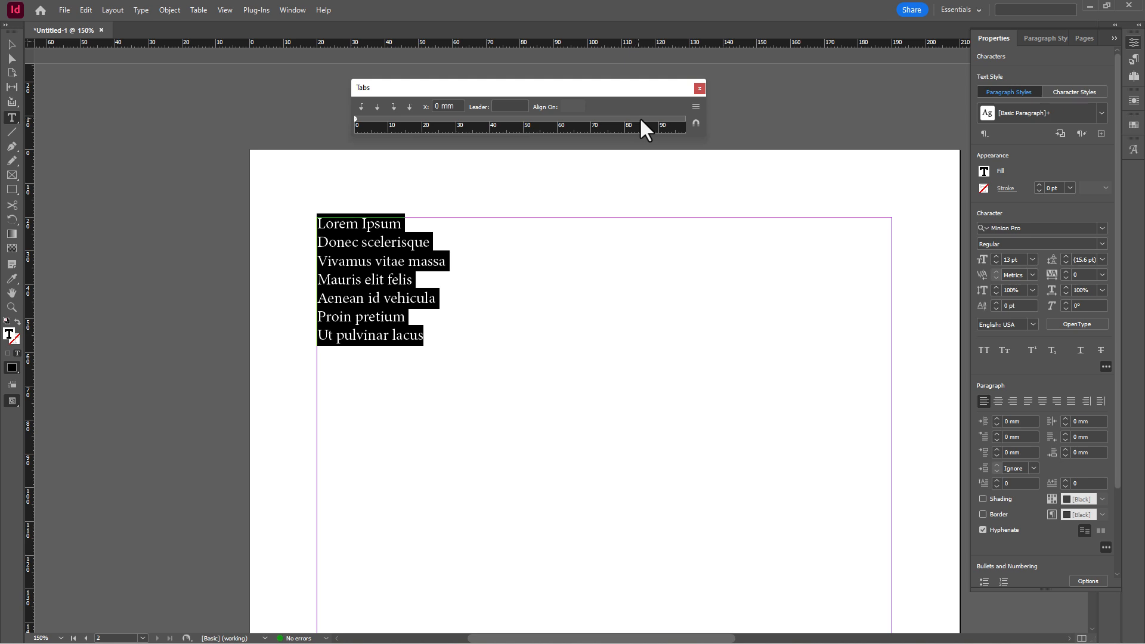
drag(644, 118, 658, 118)
click(503, 106)
text(/)
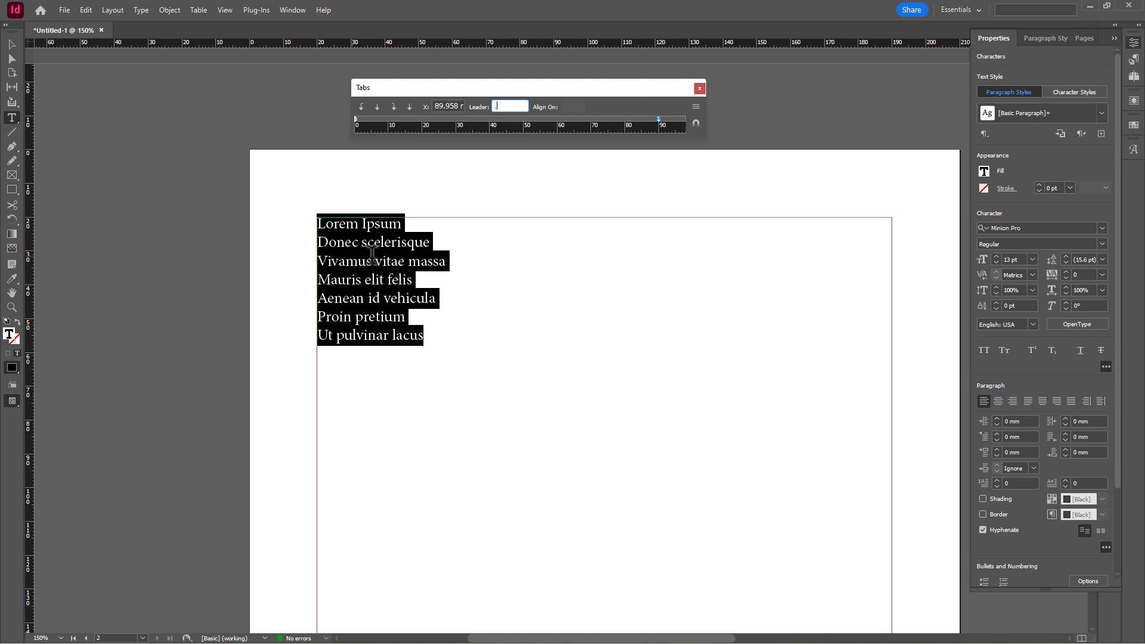
- Insert dot-leader tabs after five contents lines, adding page numbers 15, 90 and 100
click(408, 225)
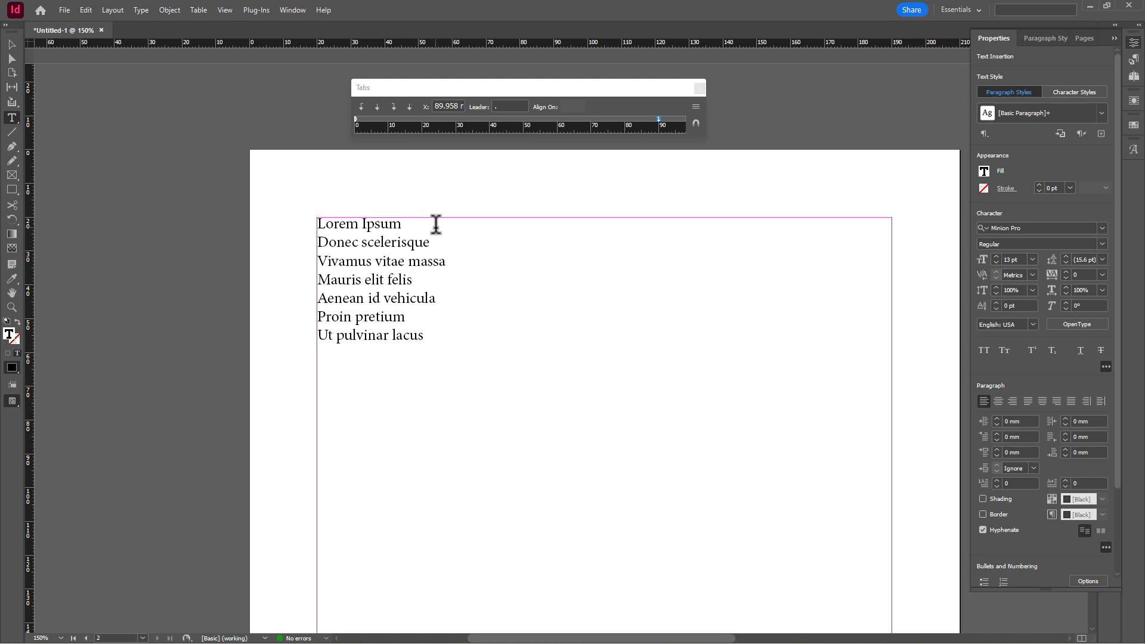
key(Tab)
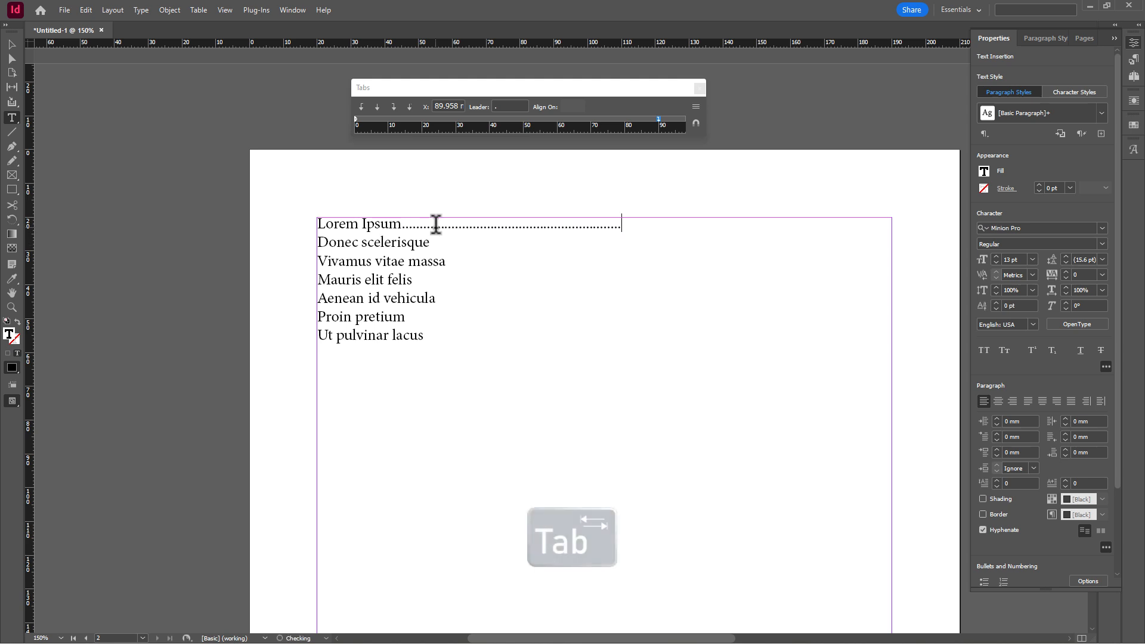
text(15)
key(Down)
key(Tab)
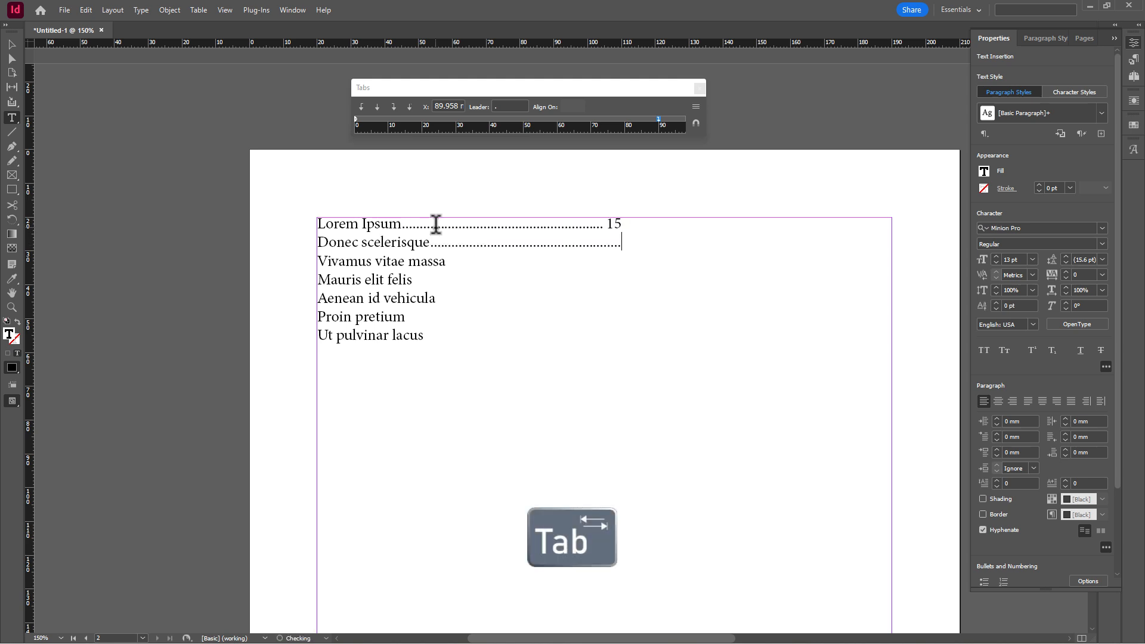
key(Down)
key(Tab)
text(90)
key(Down)
key(Tab)
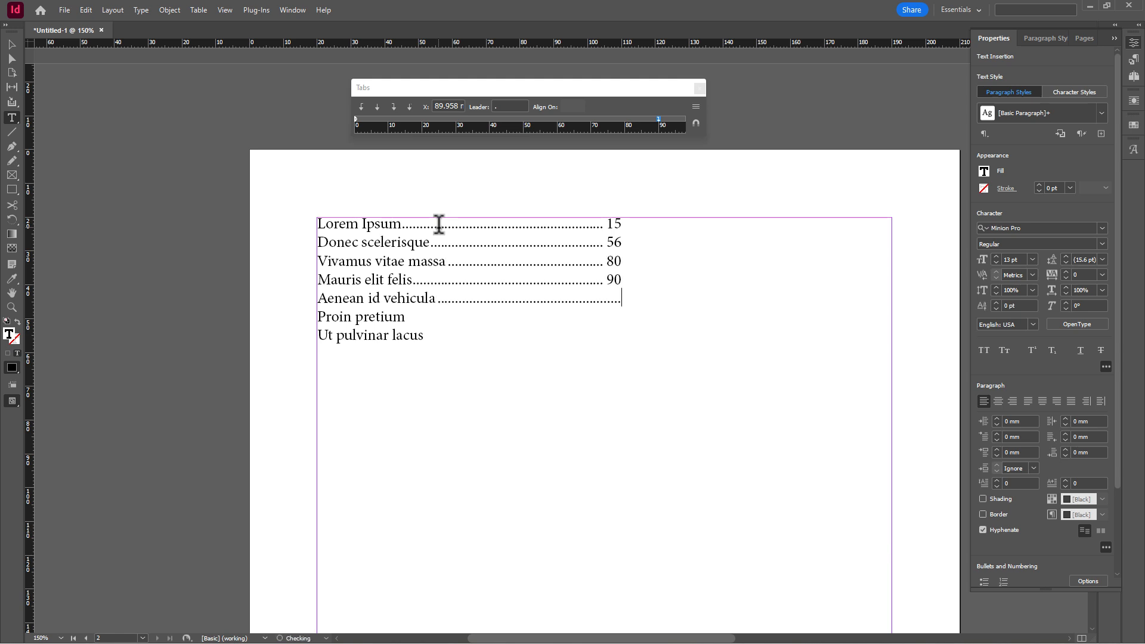
text(100)
key(Down)
key(Tab)
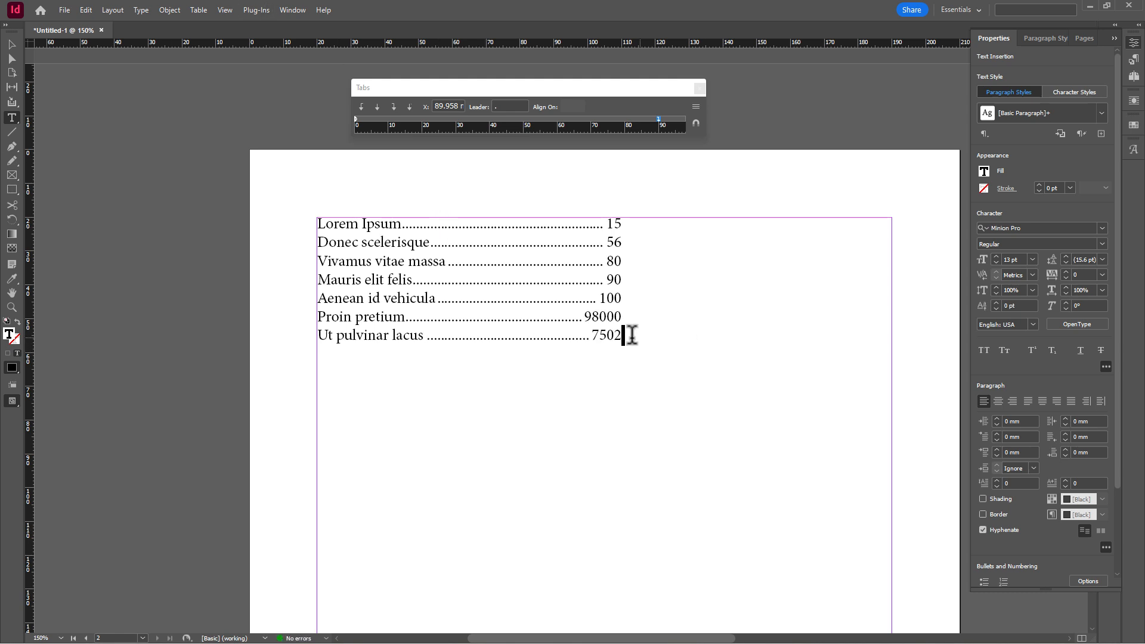
- Move the right tab stop from 95.25 mm out to the text frame's right edge
drag(629, 332, 308, 223)
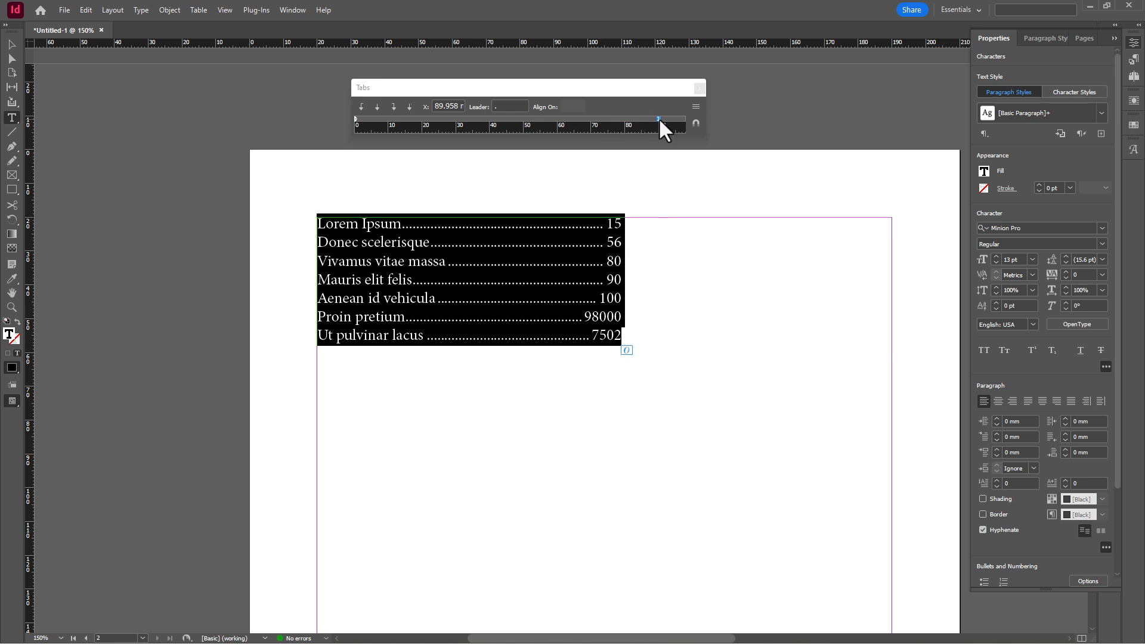
mouse_move(659, 119)
mouse_down()
mouse_move(670, 119)
mouse_move(642, 119)
mouse_move(676, 119)
mouse_up()
scroll(577, 290, down, 1)
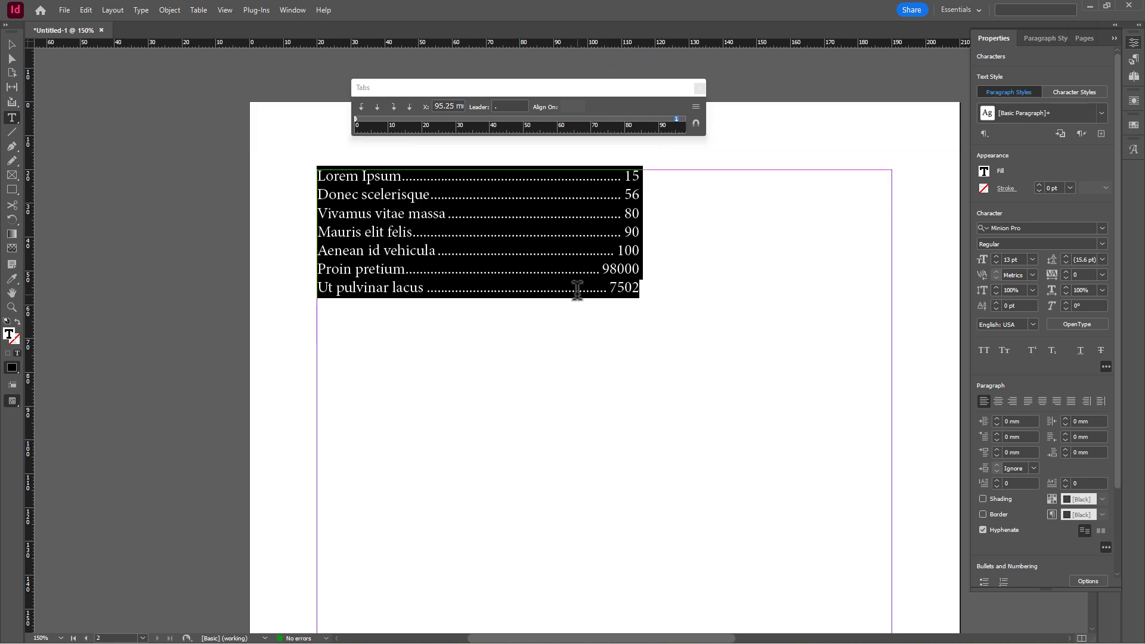
scroll(577, 290, right, 3)
scroll(581, 278, down, 3)
scroll(583, 274, up, 2)
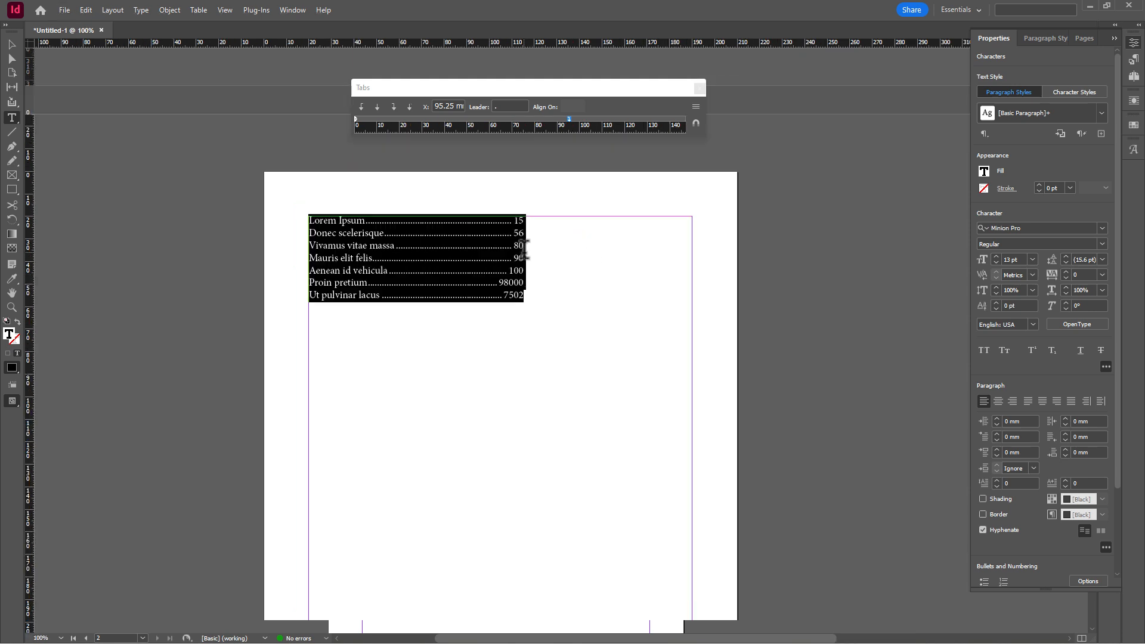
scroll(631, 225, down, 1)
drag(683, 83, 622, 89)
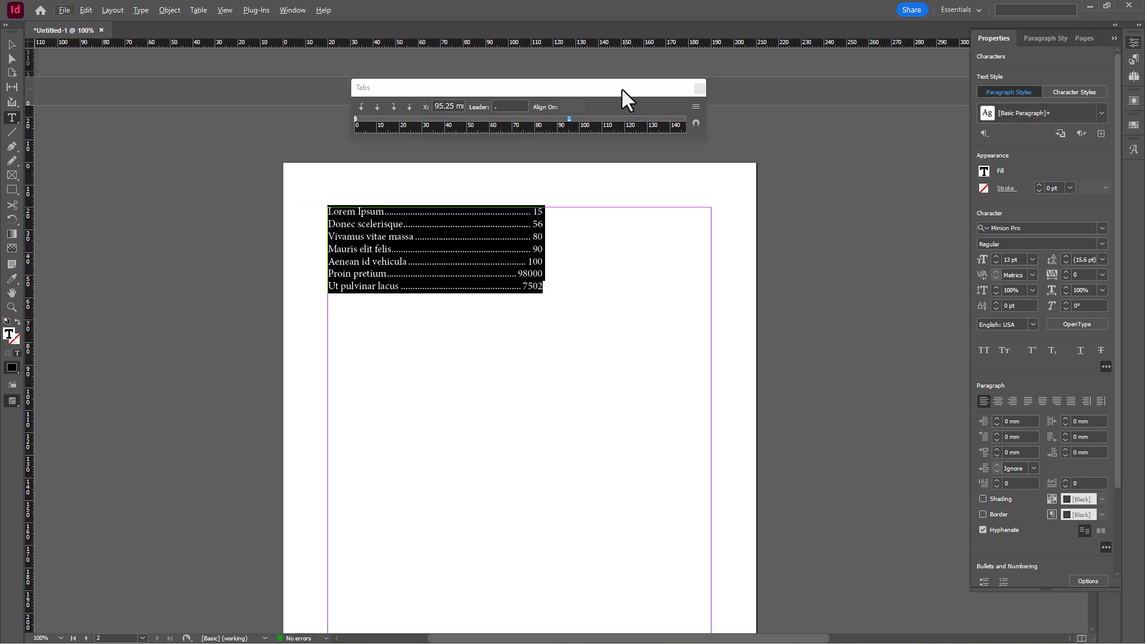
drag(651, 141, 795, 144)
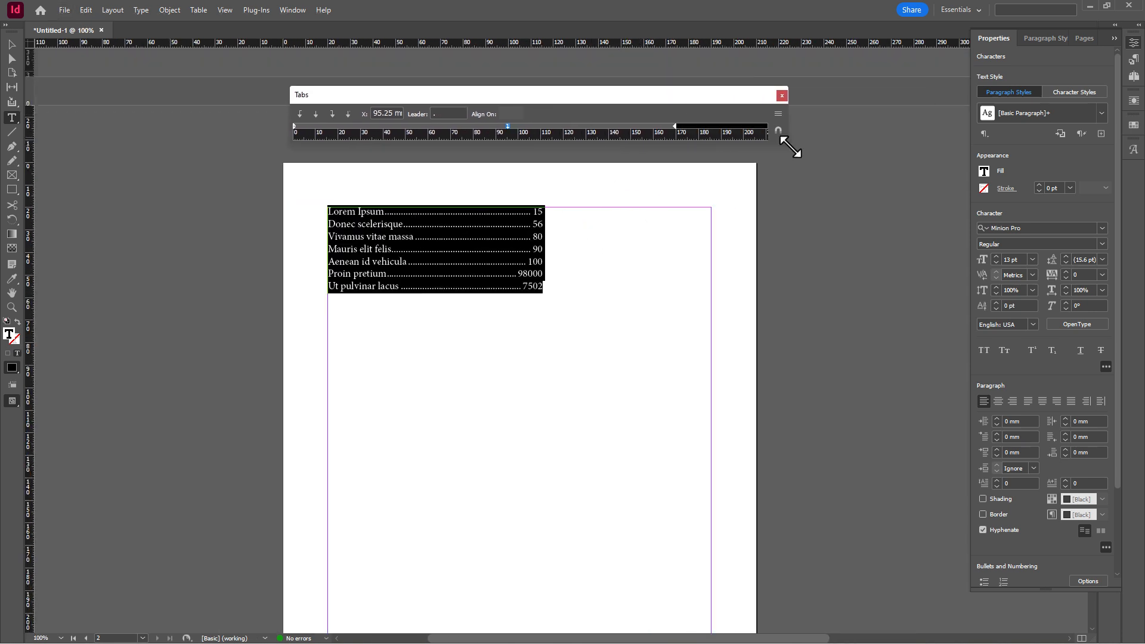
drag(506, 123, 667, 125)
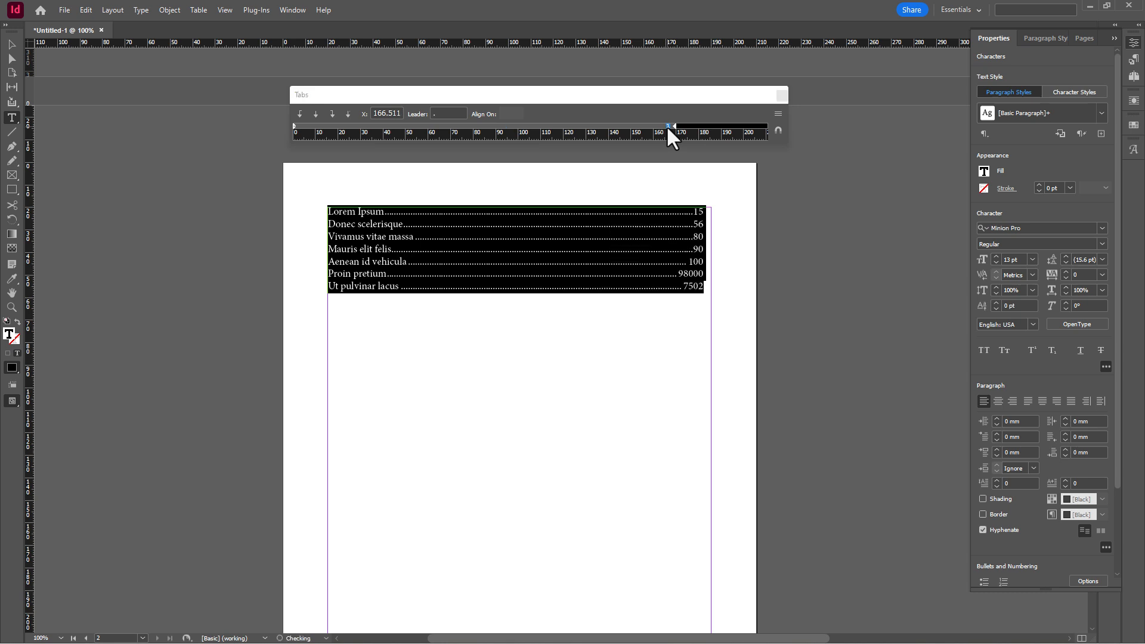
click(719, 374)
click(621, 260)
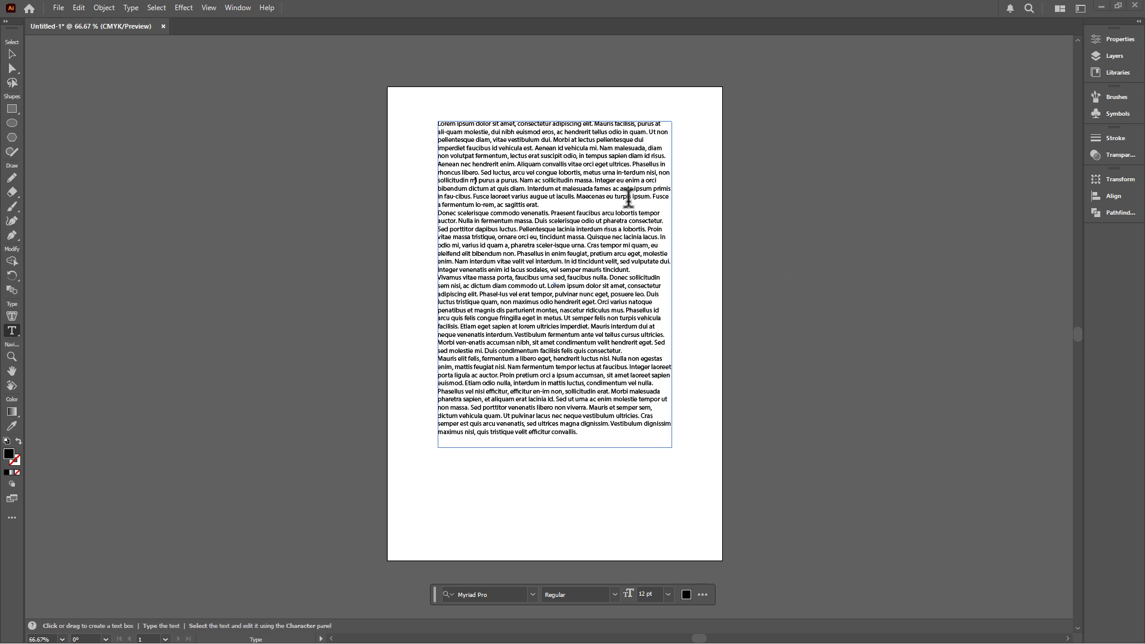
- Select all four Lorem ipsum paragraphs in Illustrator with the Type tool
scroll(600, 146, up, 1)
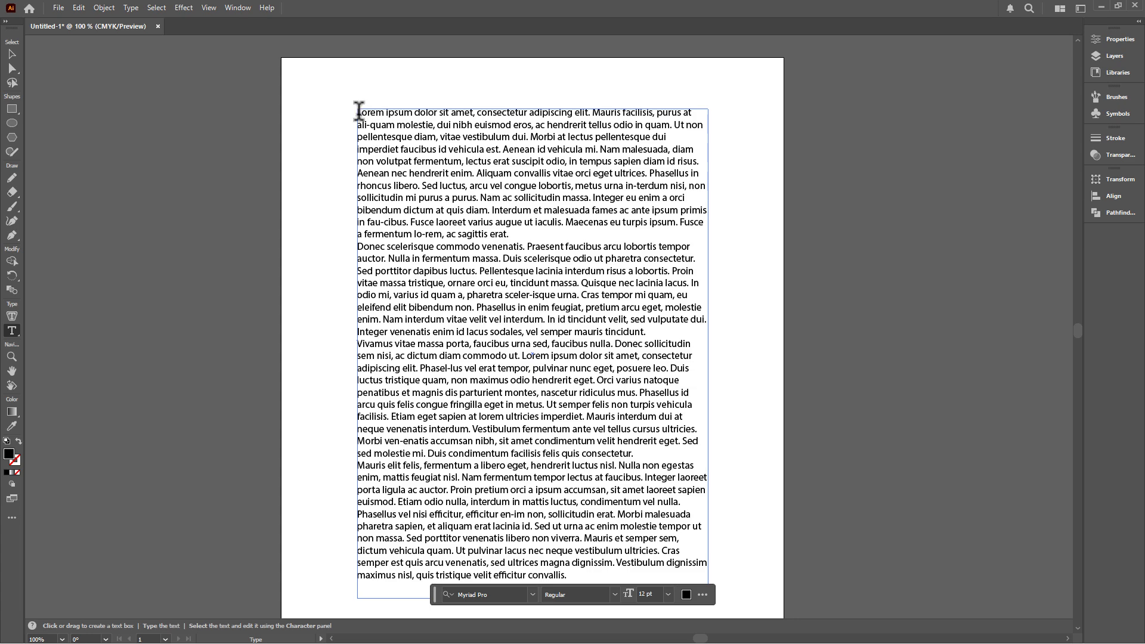
drag(359, 113, 644, 570)
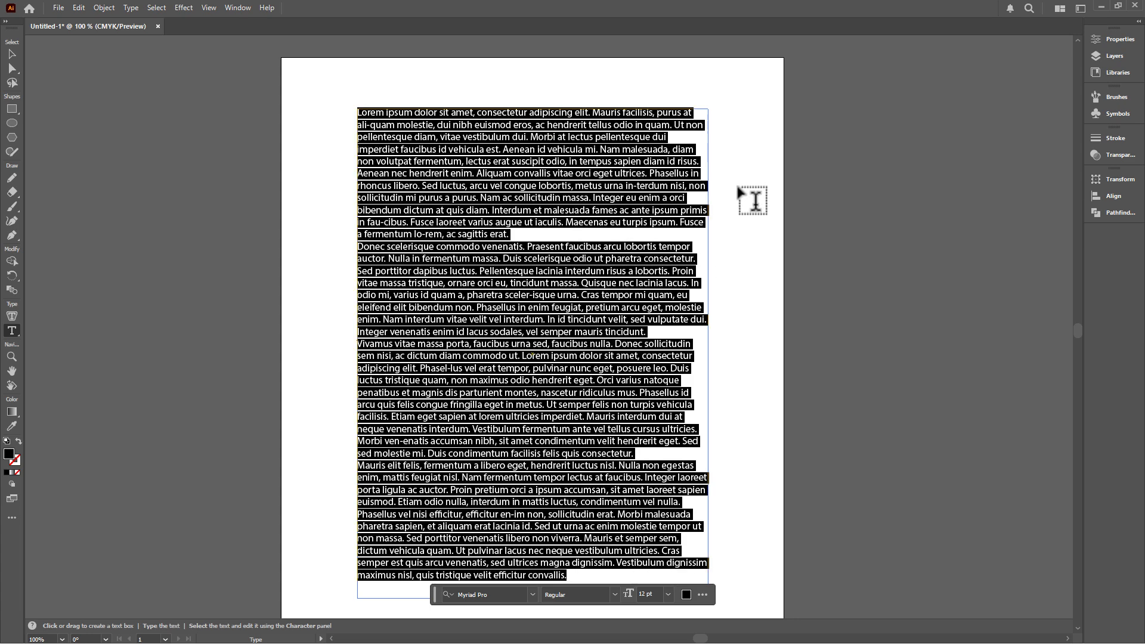
- Show the text's Properties panel with the extra paragraph options open
click(1132, 42)
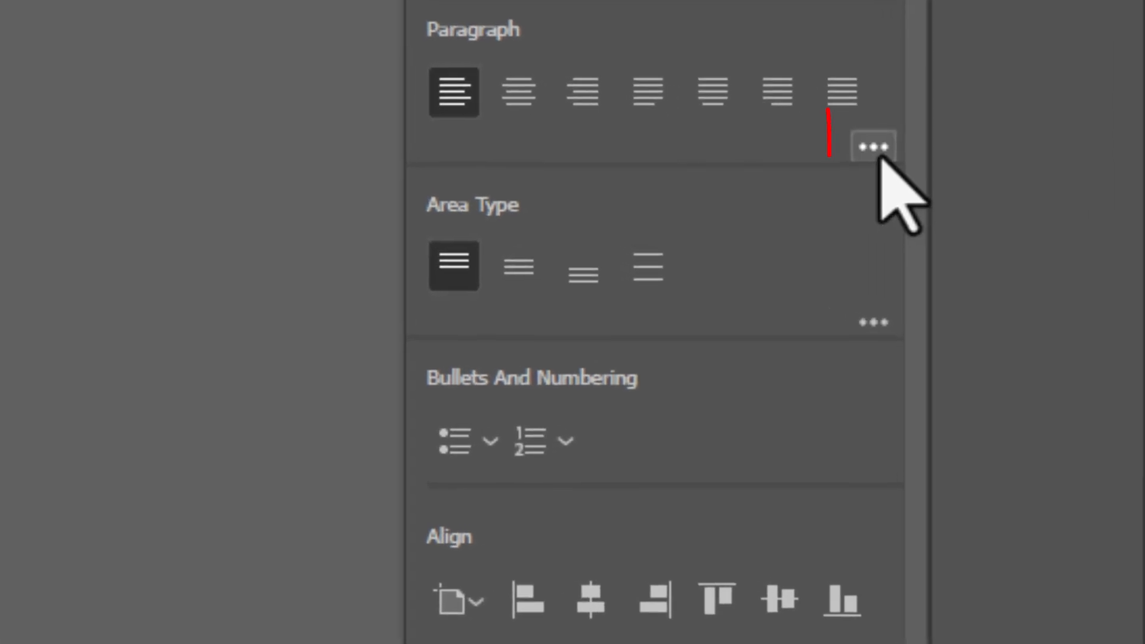
click(1067, 387)
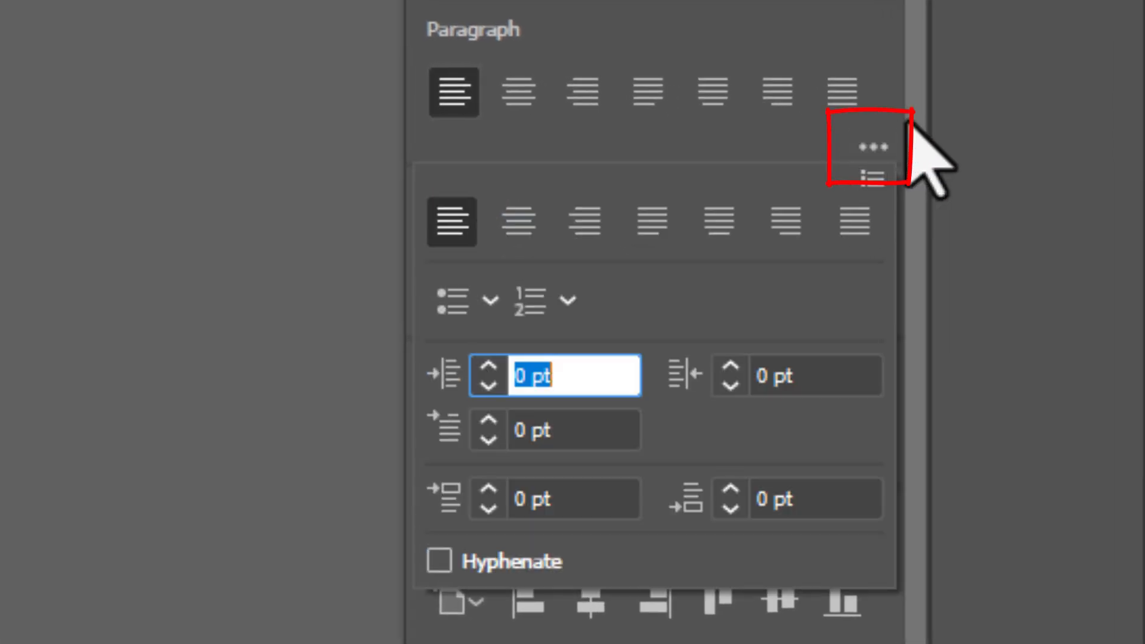
click(912, 229)
click(872, 148)
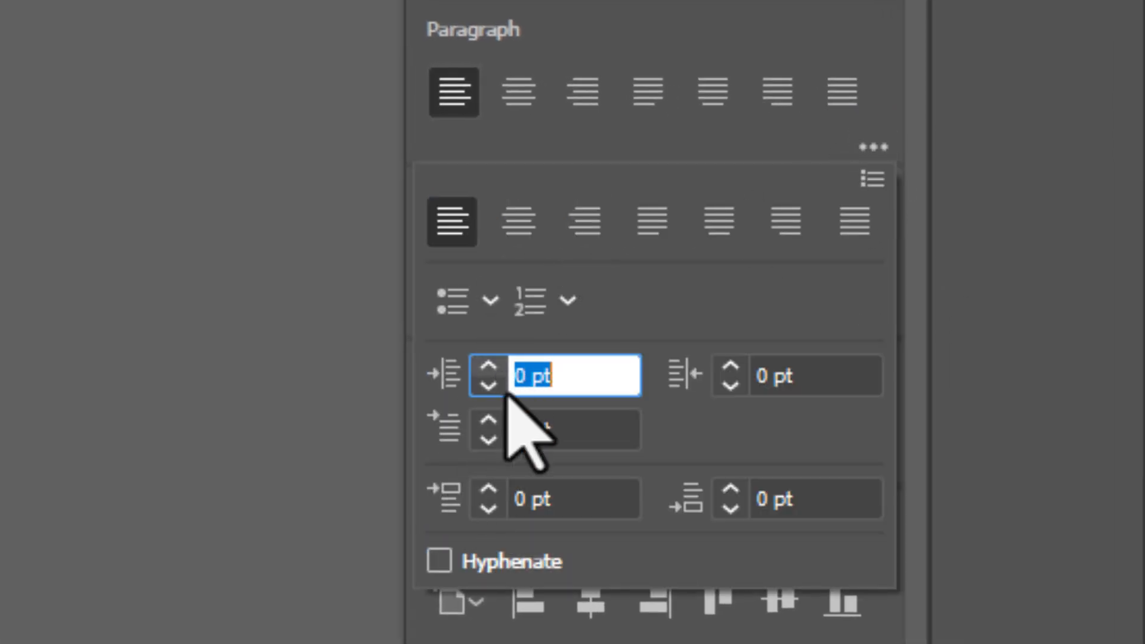
- Set the first-line indent to 20 pt, then reset it to 0 pt
click(488, 420)
click(488, 421)
click(489, 420)
click(488, 420)
click(567, 428)
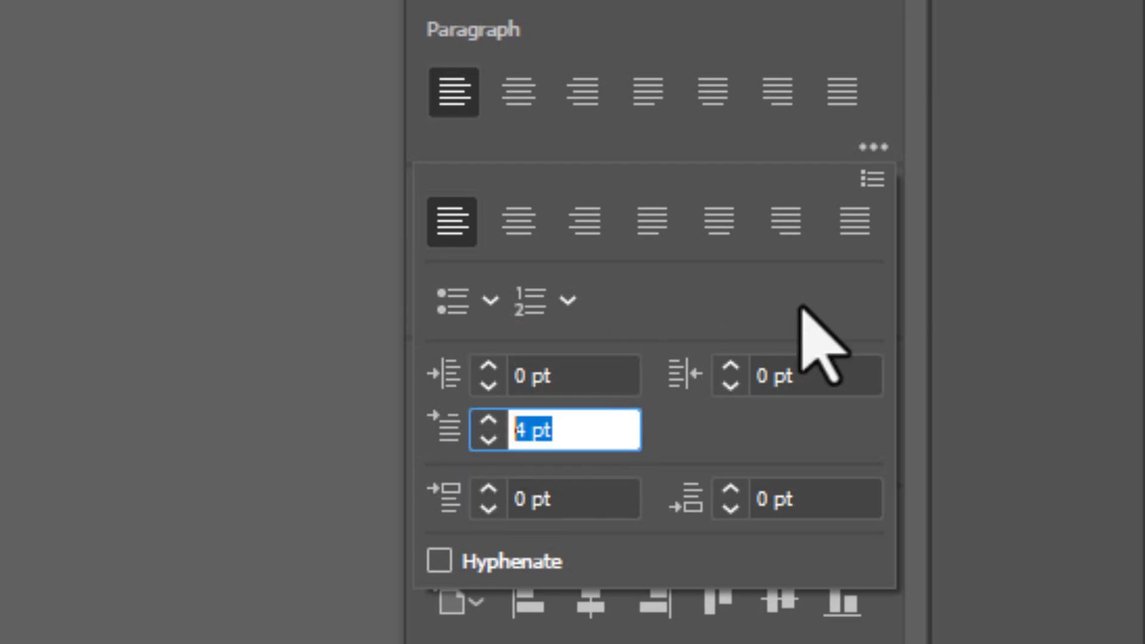
text(20)
key(Tab)
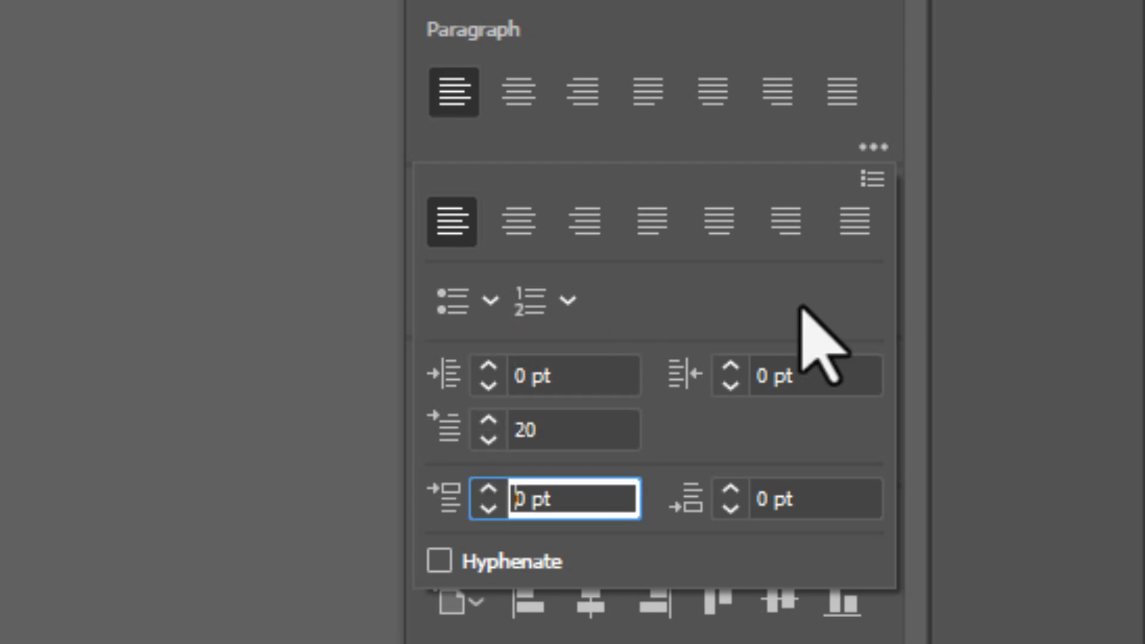
click(588, 428)
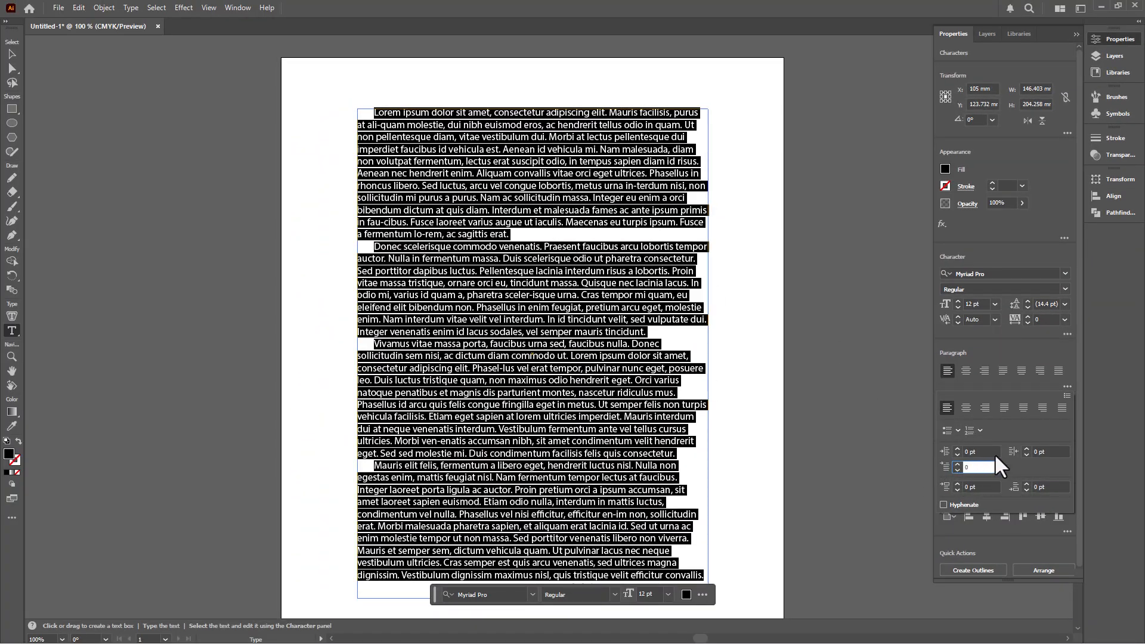
text(0)
key(Return)
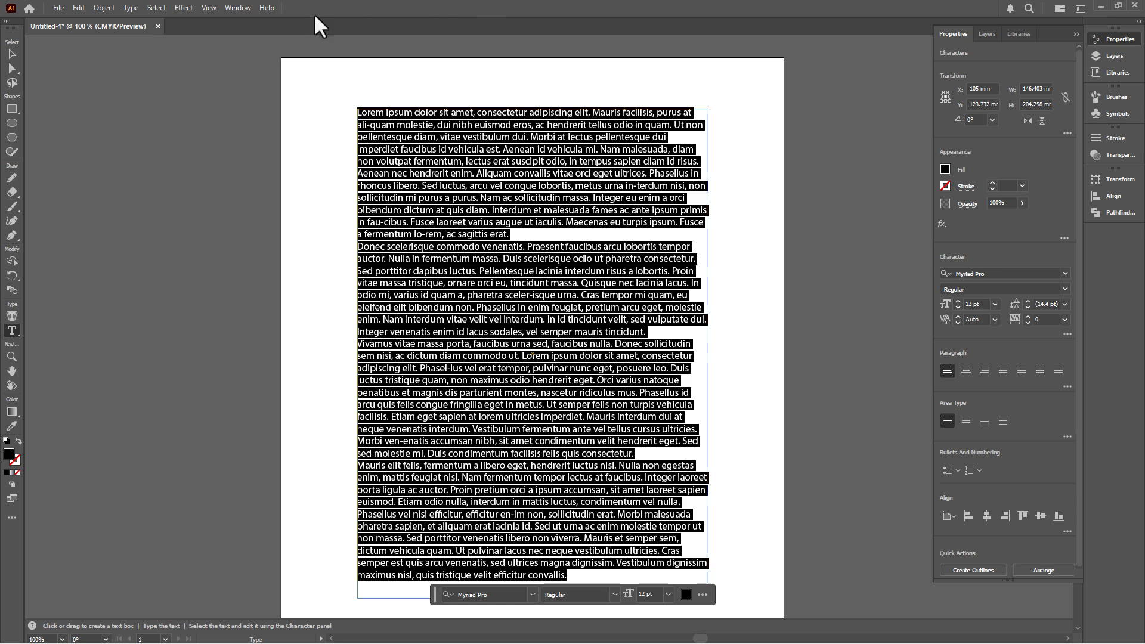
- Open Illustrator's Tabs panel from the Window menu and place it above the text
click(237, 8)
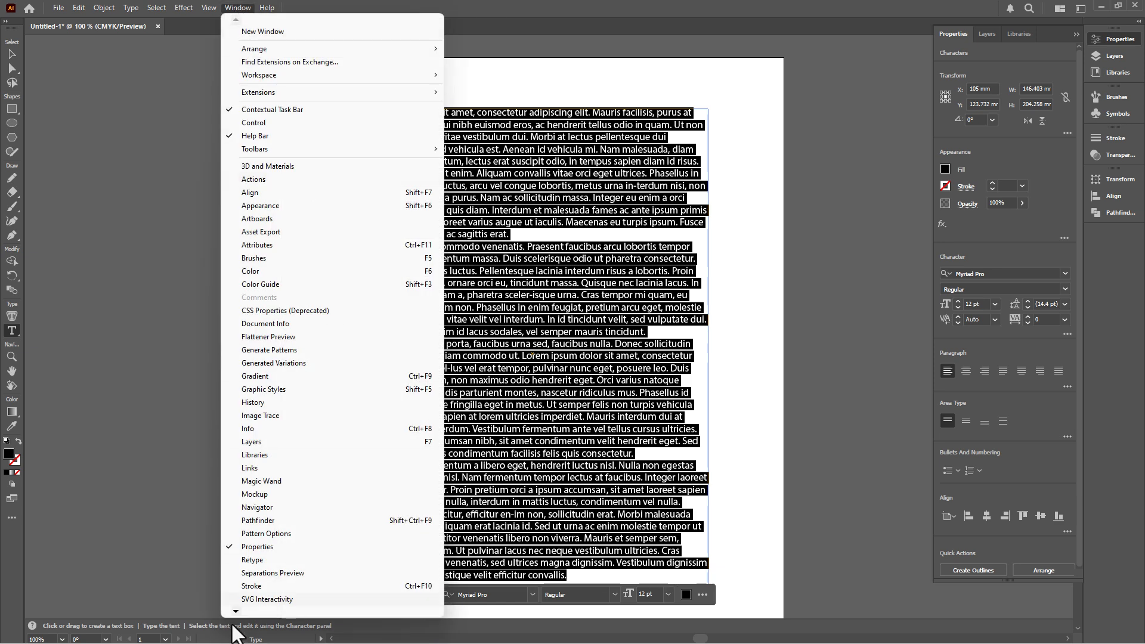
mouse_move(236, 611)
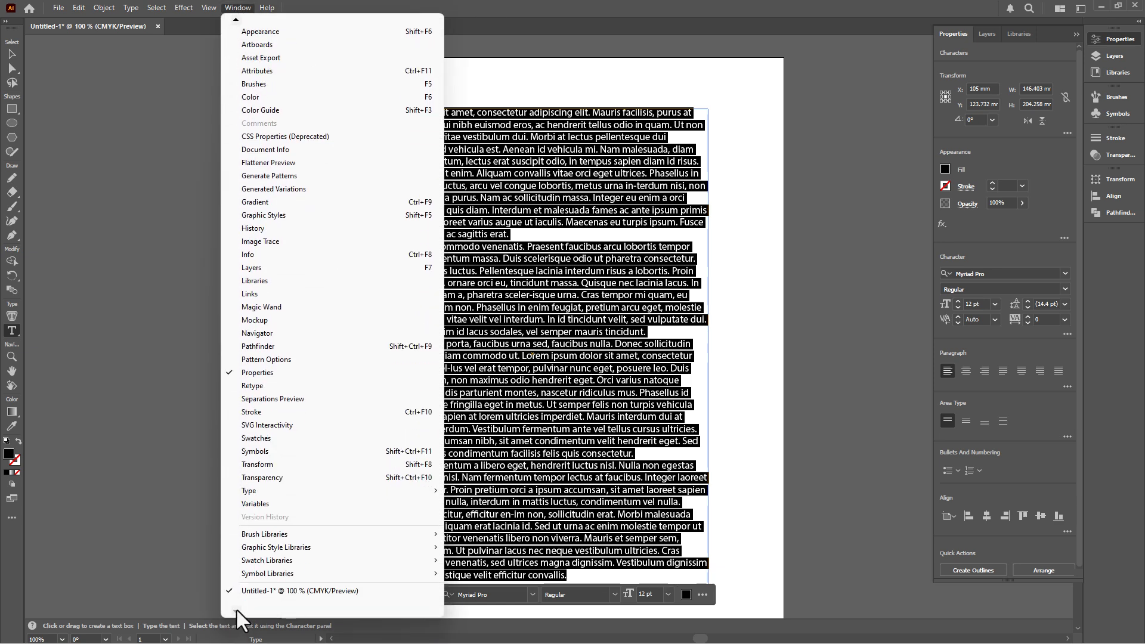
mouse_move(259, 495)
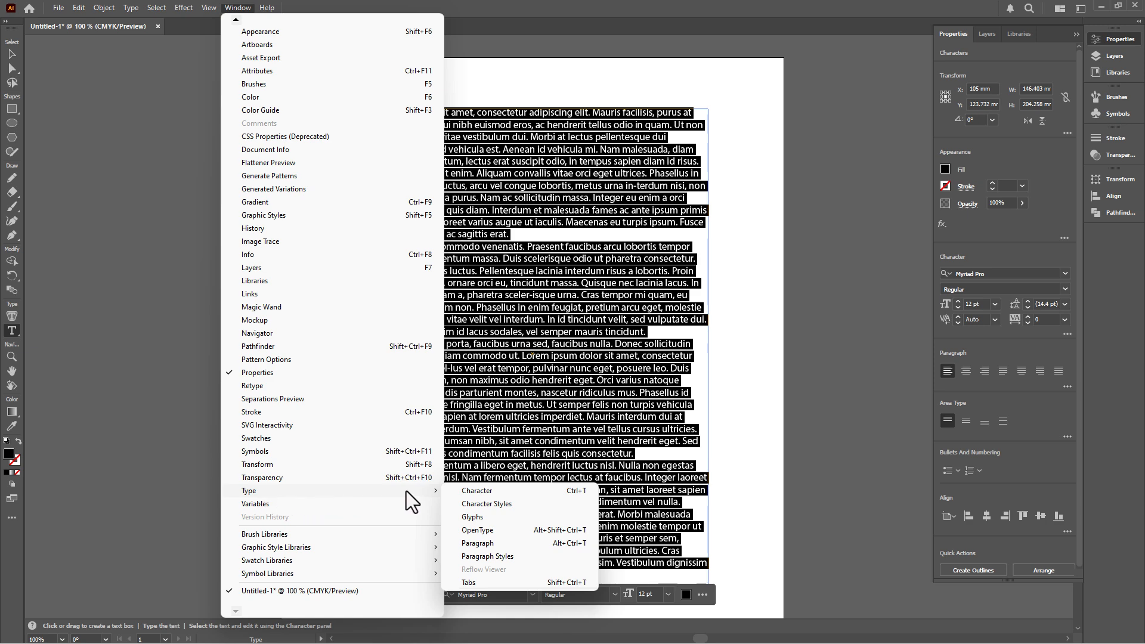
click(469, 583)
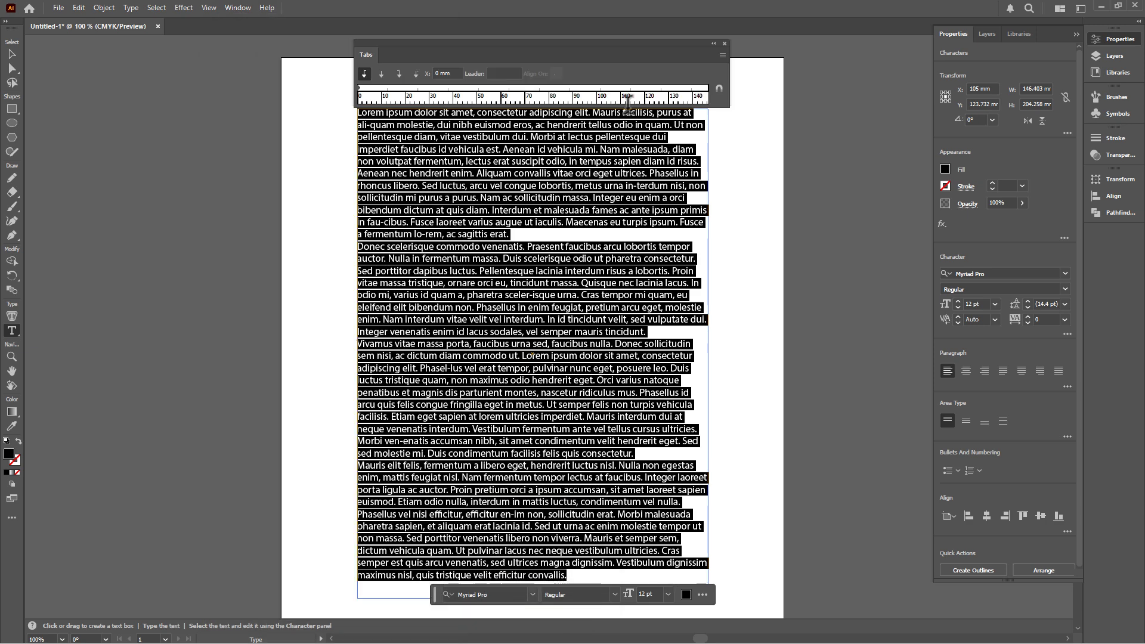
scroll(603, 174, up, 1)
drag(510, 47, 506, 67)
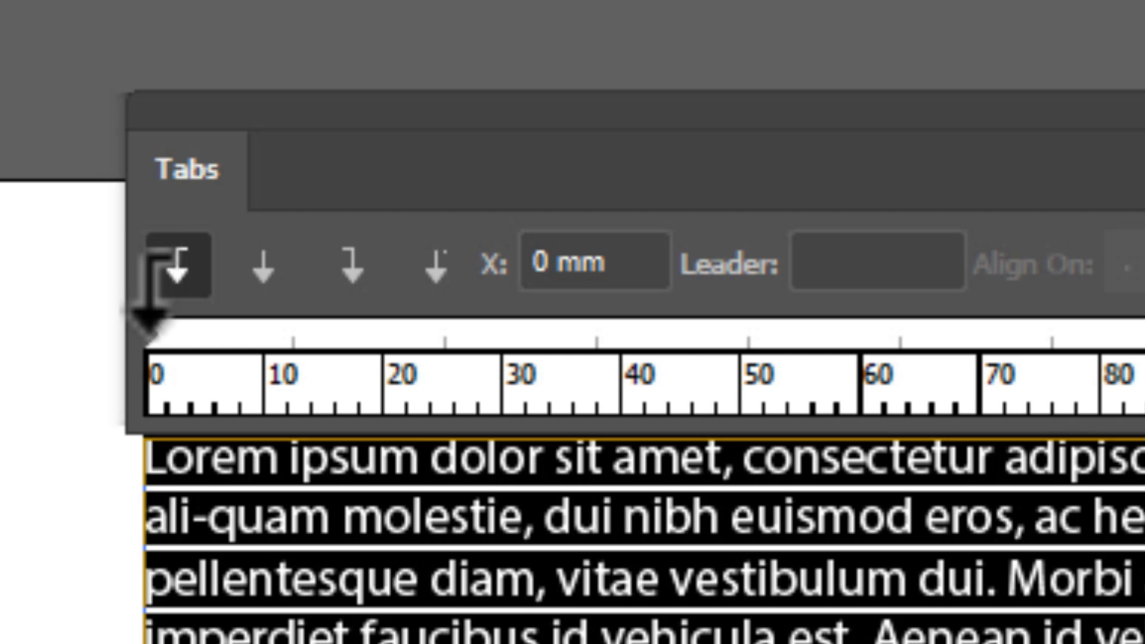
- Add a 10 mm tab stop and set the first-line indent back to 0 mm
drag(149, 322, 271, 366)
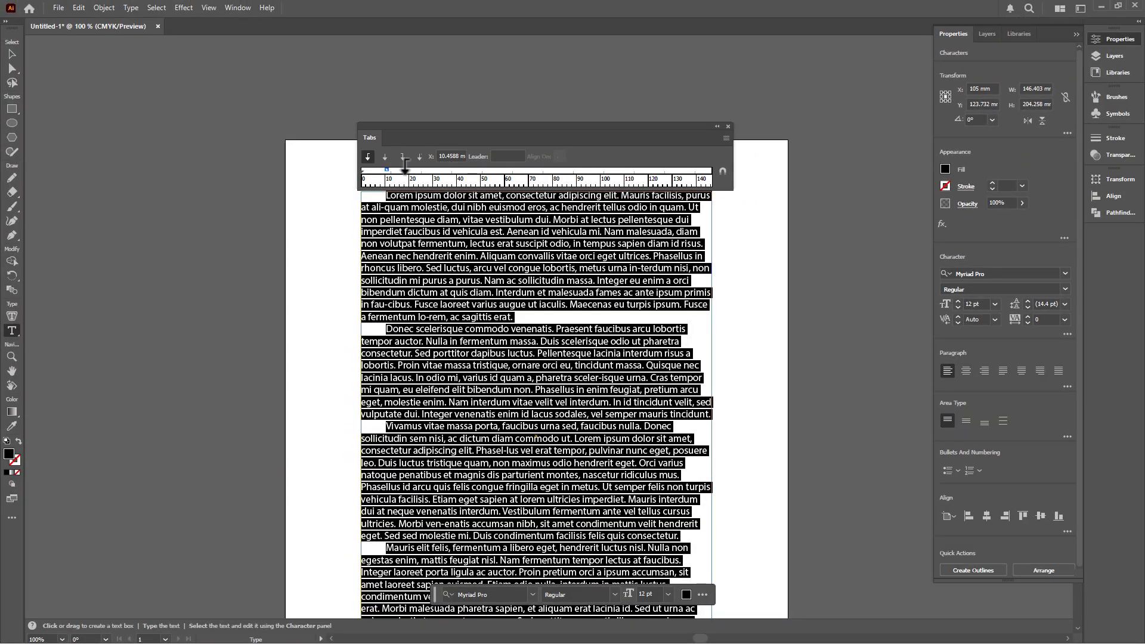
double_click(451, 157)
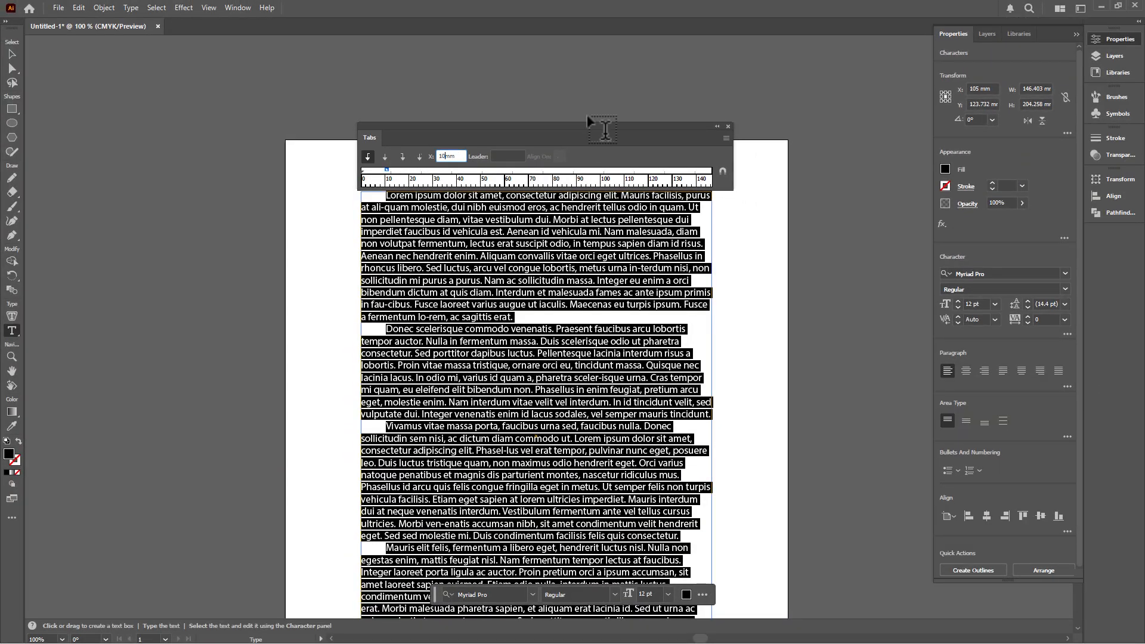
key(Return)
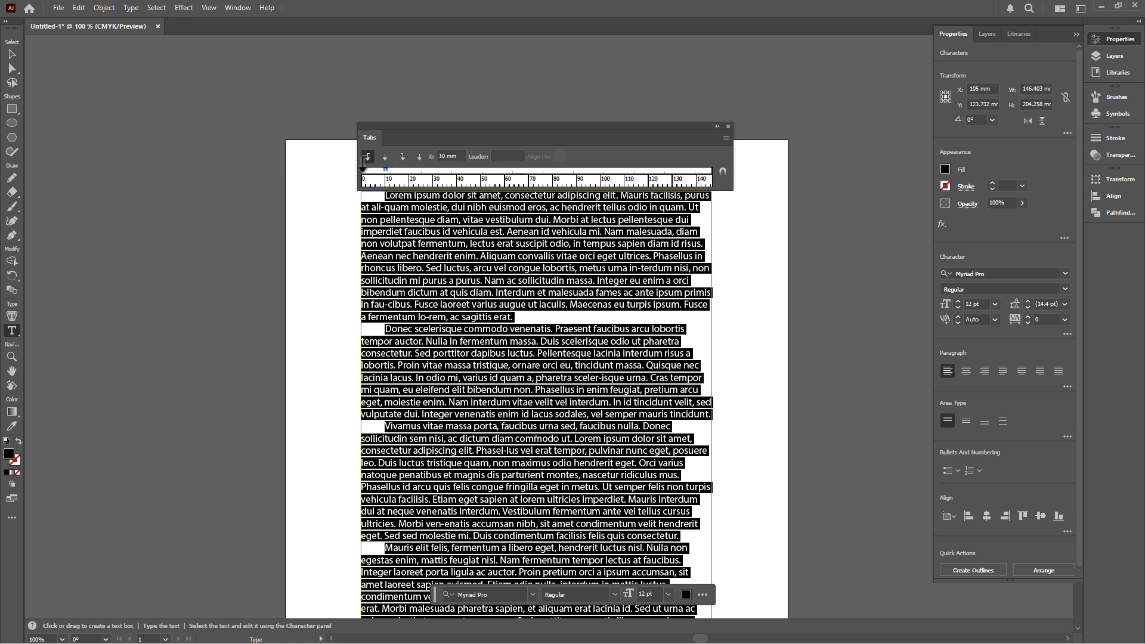
mouse_move(363, 169)
mouse_down()
mouse_move(409, 169)
mouse_move(361, 173)
mouse_up()
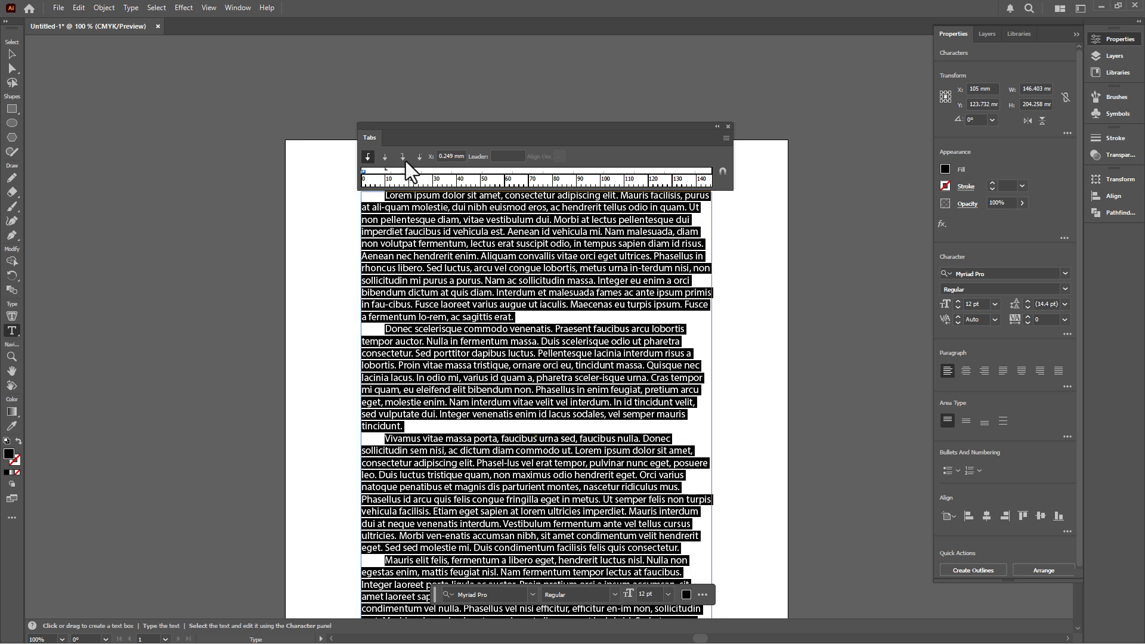
drag(416, 124, 407, 116)
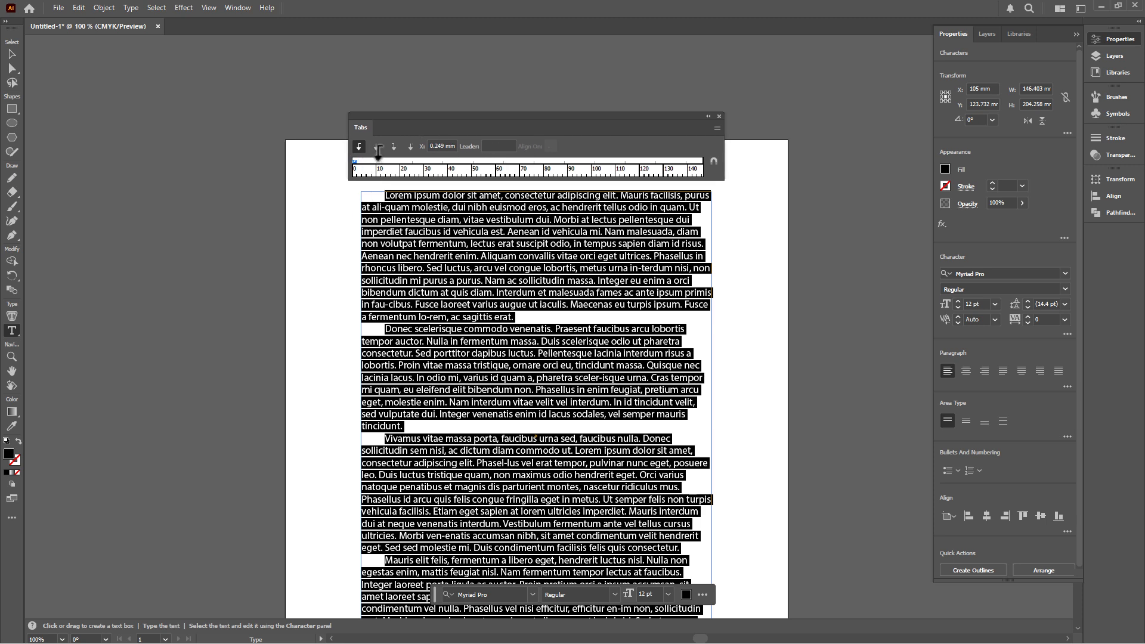
drag(378, 154, 358, 169)
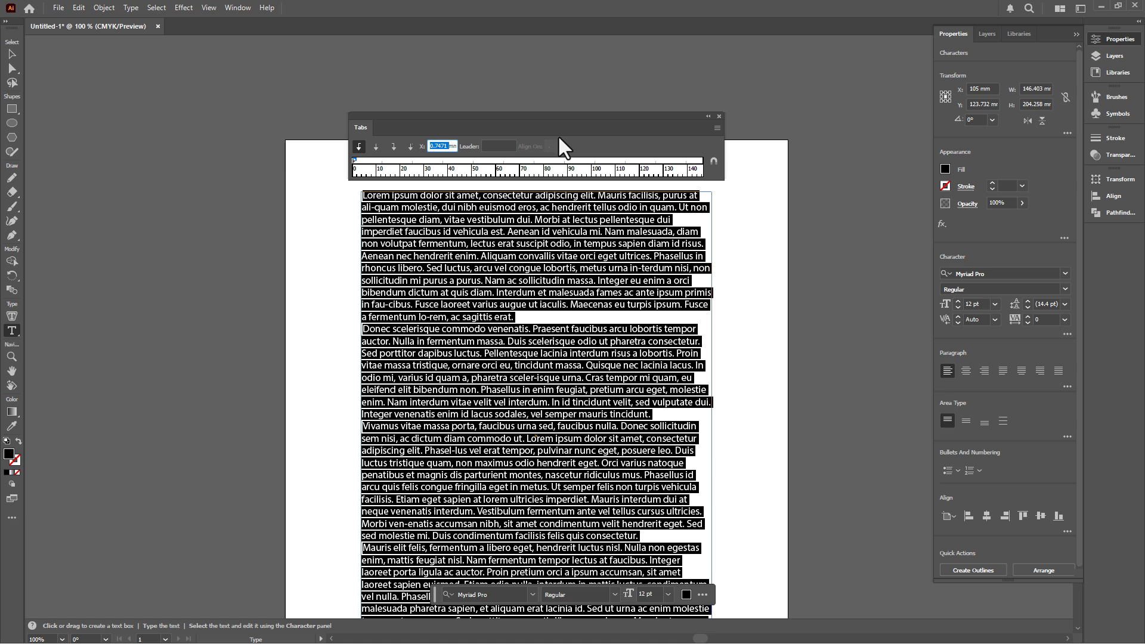
text(0)
key(Return)
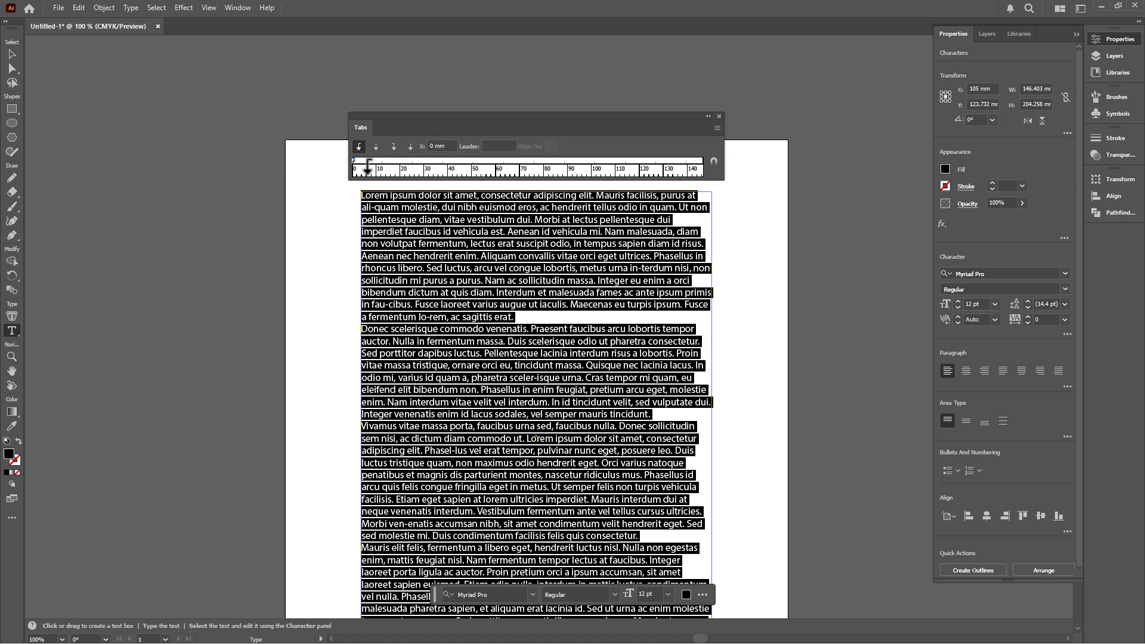
double_click(435, 147)
- Select all seven title lines, Lorem Ipsum through Ut pulvinar lacus, with the Type tool
click(684, 262)
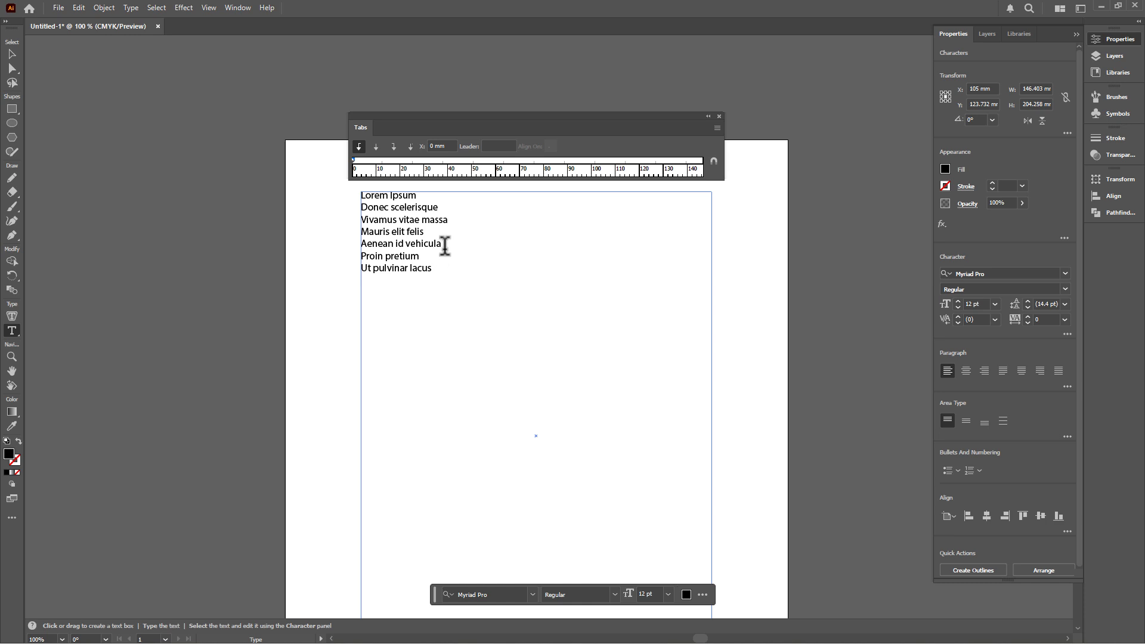
scroll(452, 239, up, 1)
scroll(448, 238, up, 3)
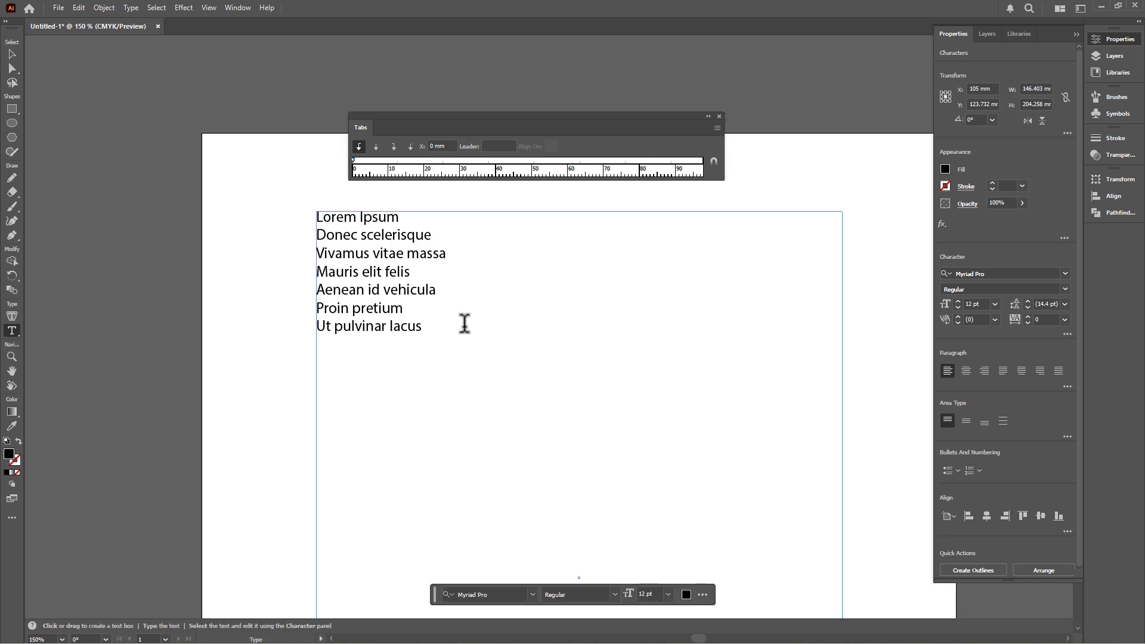
drag(425, 329, 307, 219)
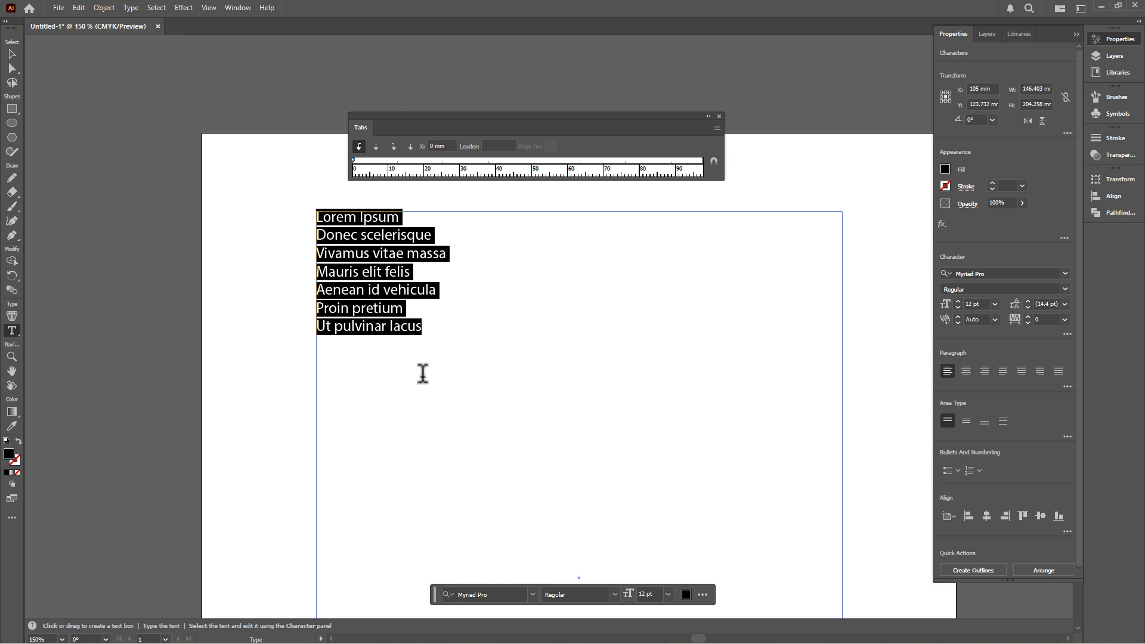
- Use a right-justified tab with '.' leader after Lorem Ipsum and Vivamus vitae massa (7)
click(393, 147)
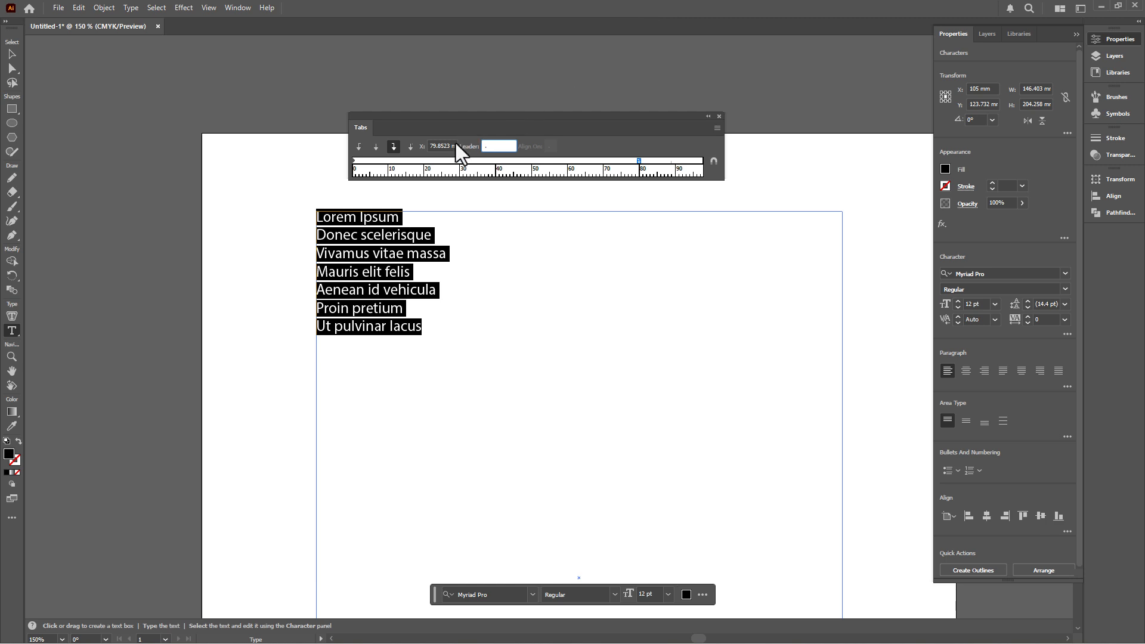
key(Tab)
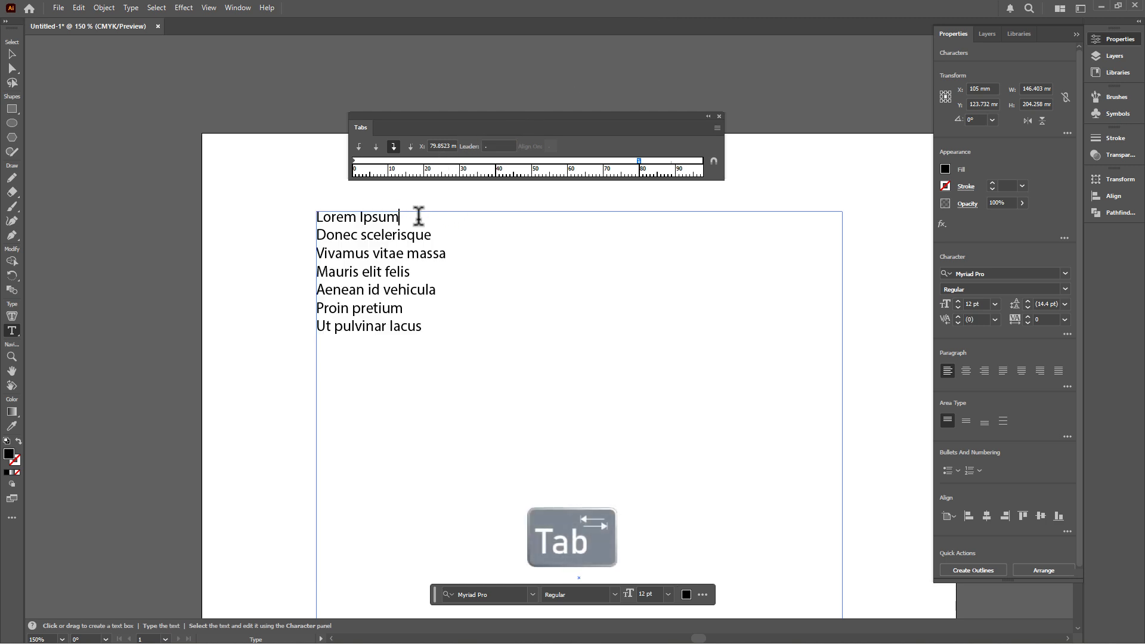
click(468, 216)
key(Tab)
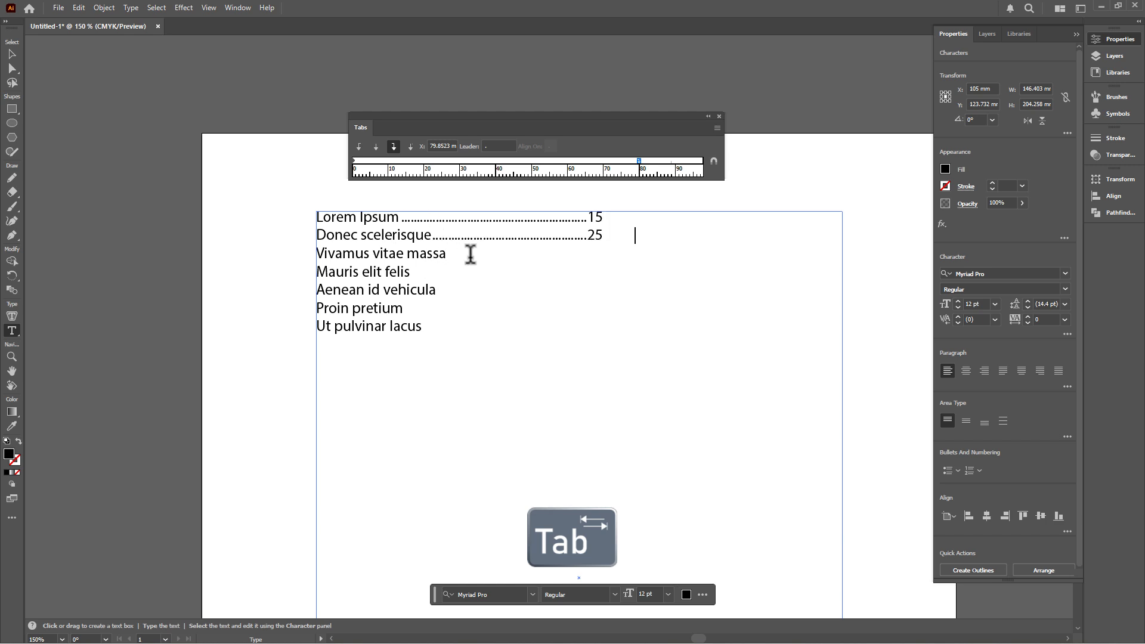
click(464, 253)
key(Tab)
text(7)
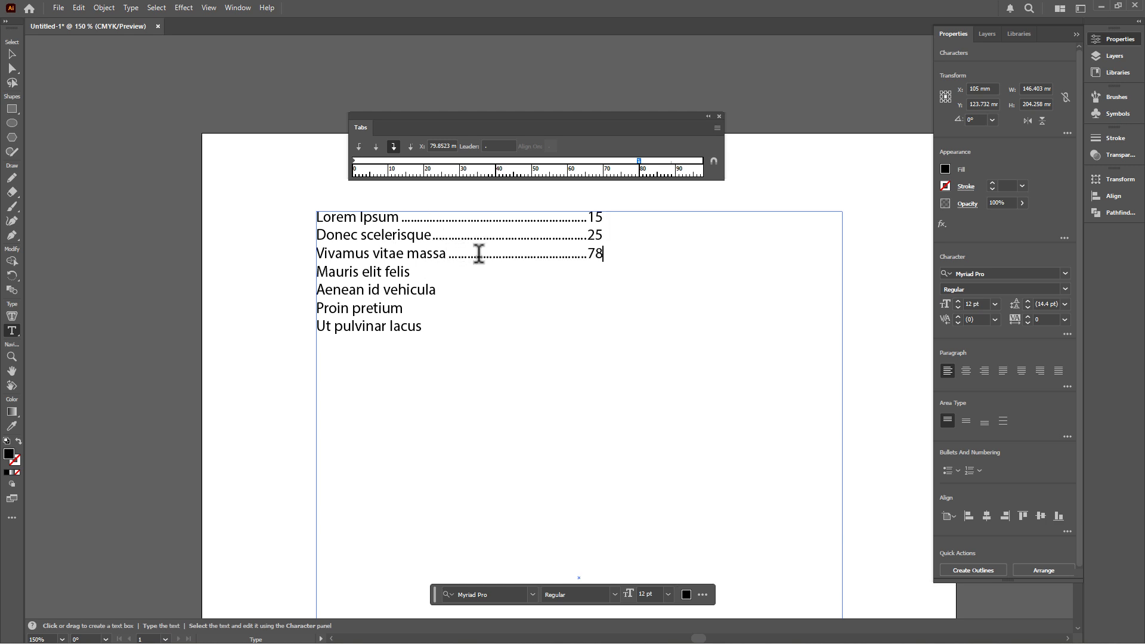
- Add dot-leader tabs with numbers 8000, 2500 and 300 after the following title lines
click(413, 272)
key(Tab)
text(8000)
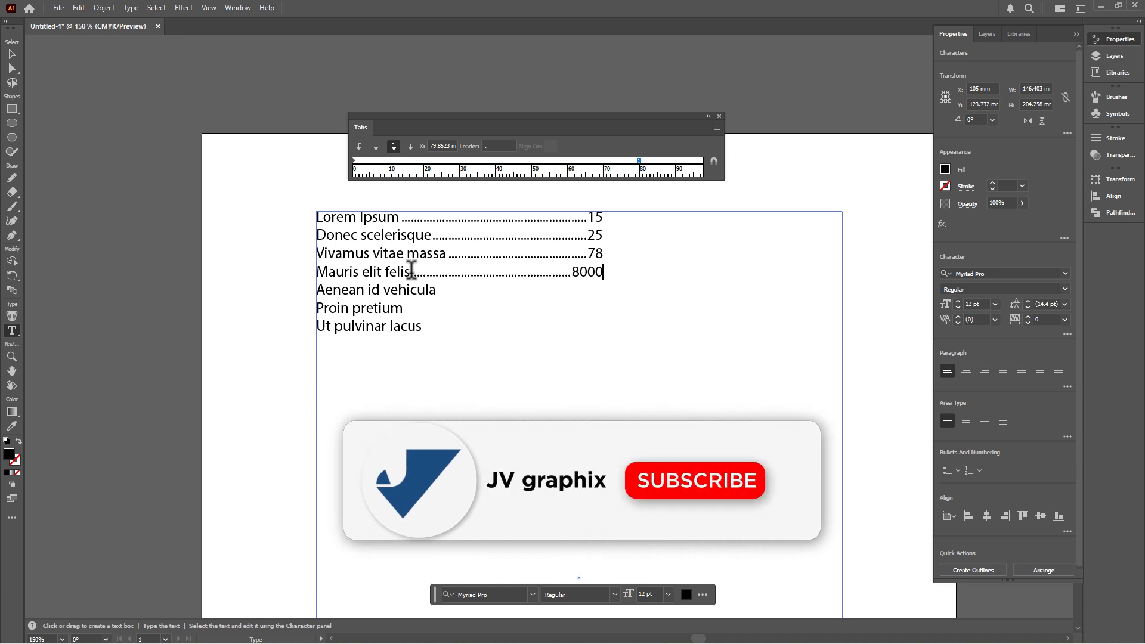
key(Down)
key(Tab)
text(2500)
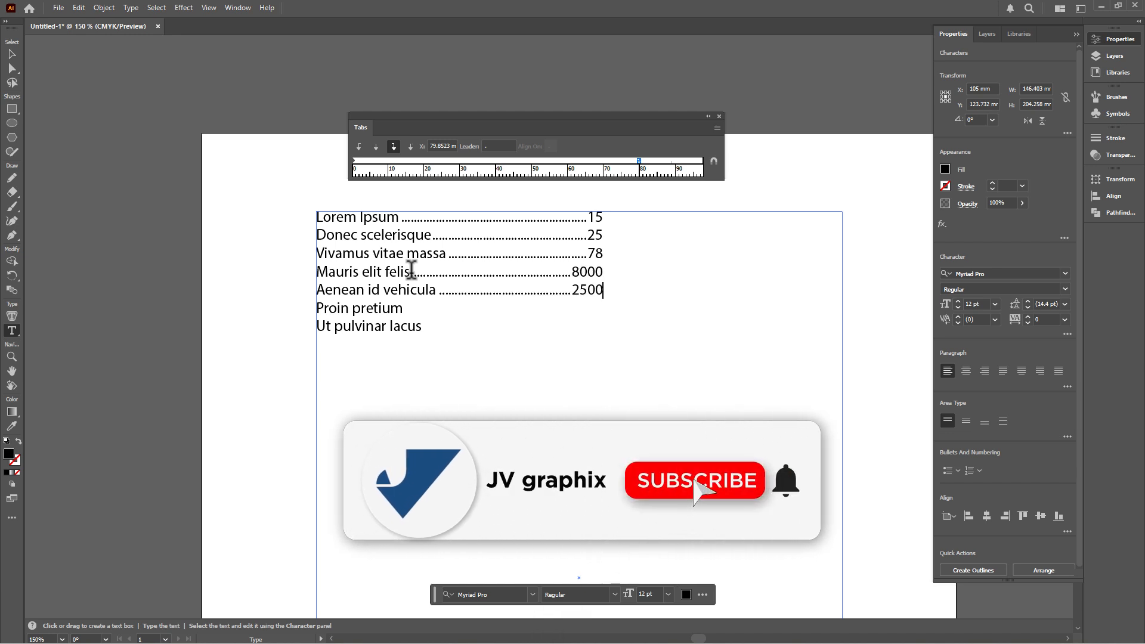
key(Down)
key(Tab)
text(300)
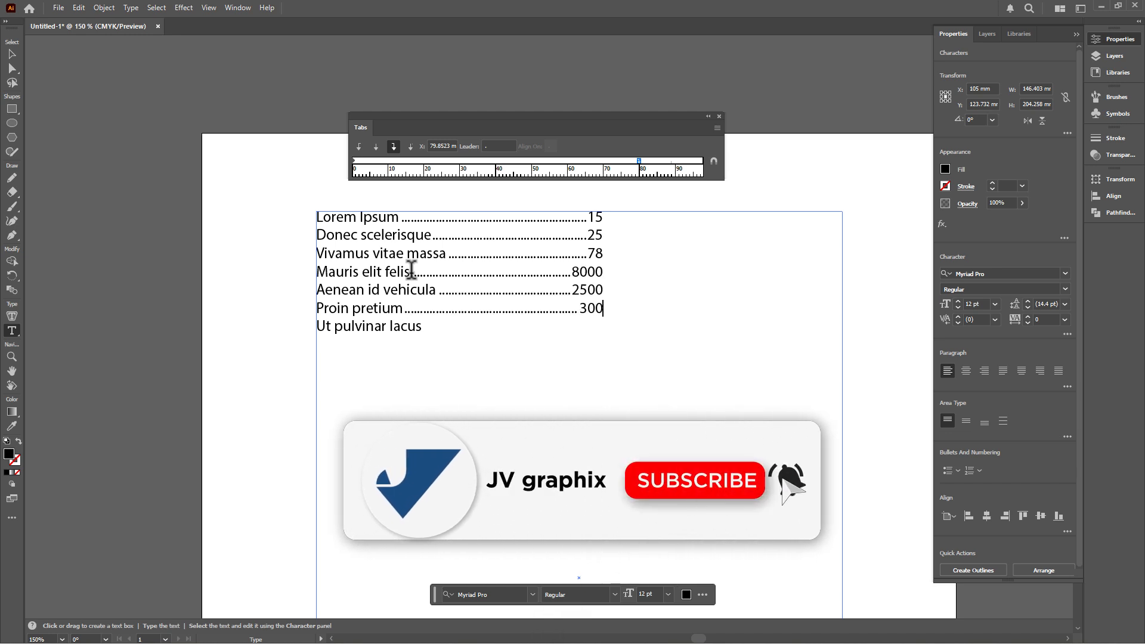
key(Down)
key(Tab)
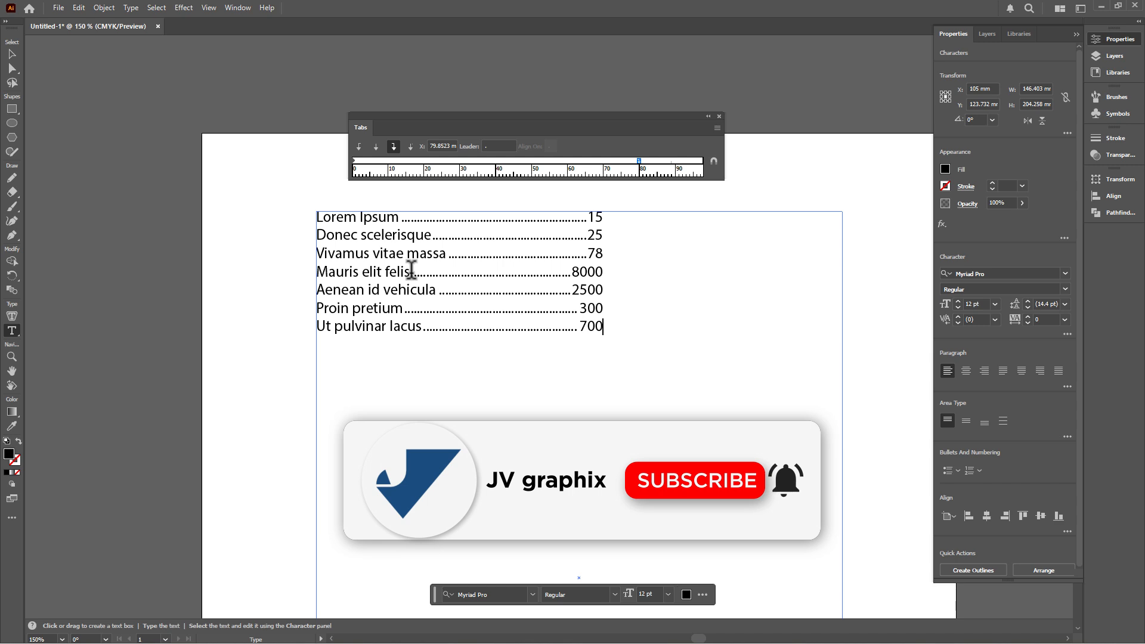
- Move the right-aligned tab stop in to about 66 mm
mouse_move(317, 219)
mouse_down()
mouse_move(495, 311)
mouse_move(598, 325)
mouse_move(308, 220)
mouse_up()
click(608, 234)
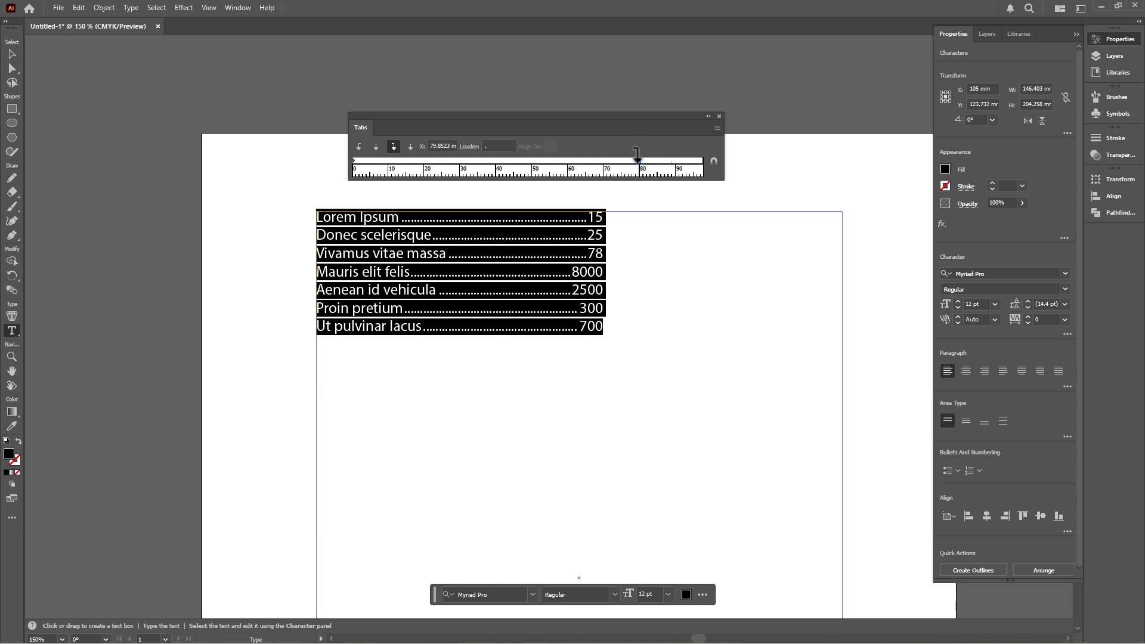
mouse_move(638, 154)
mouse_down()
mouse_move(587, 159)
mouse_move(667, 167)
mouse_move(524, 178)
mouse_move(577, 161)
mouse_move(653, 167)
mouse_up()
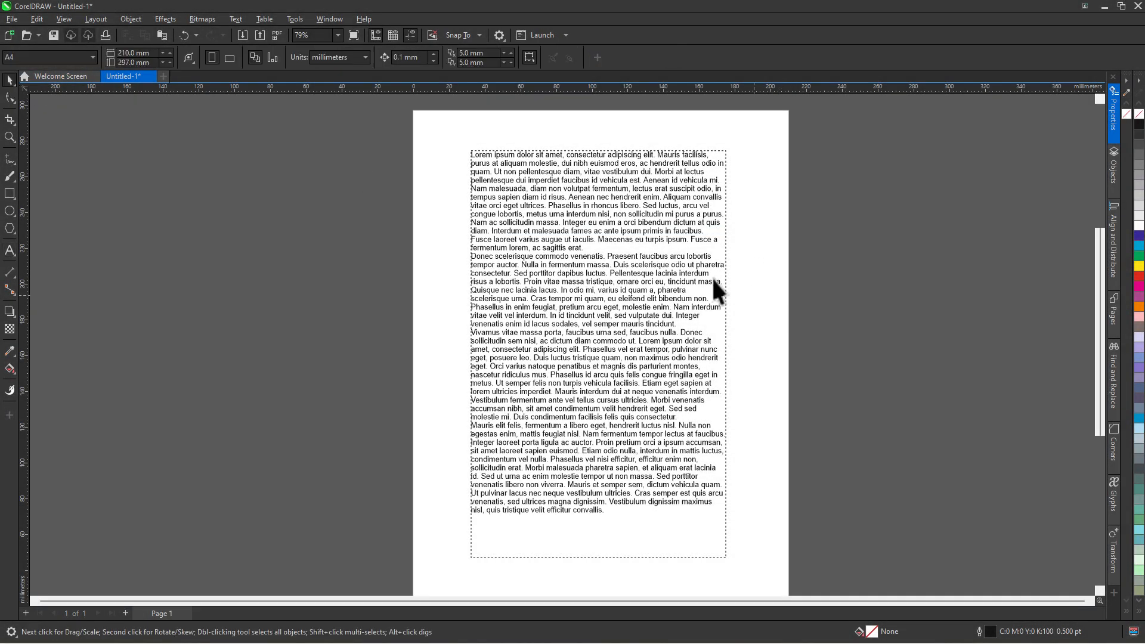
- Select all the paragraph text and drag the ruler's first-line indent marker rightward
double_click(557, 181)
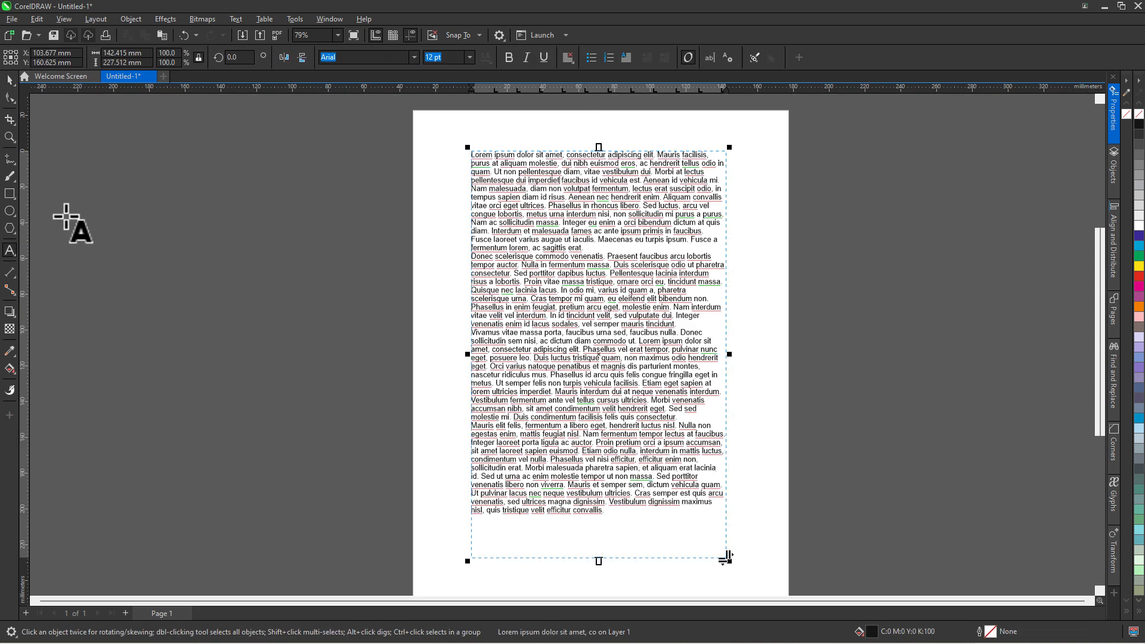
drag(623, 511, 434, 145)
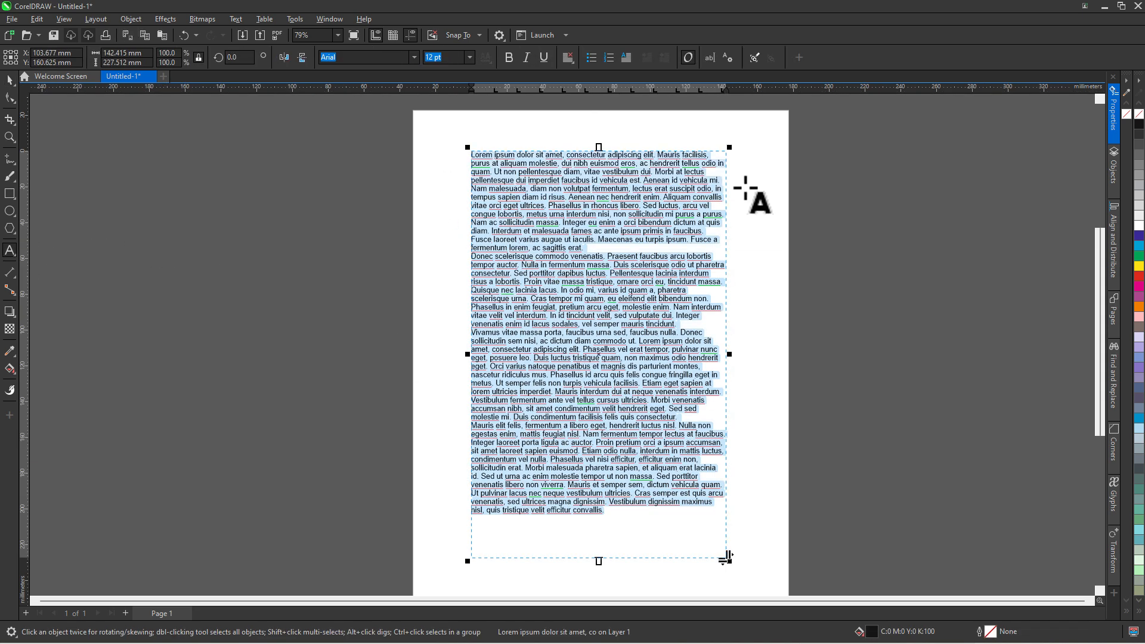
scroll(674, 160, up, 3)
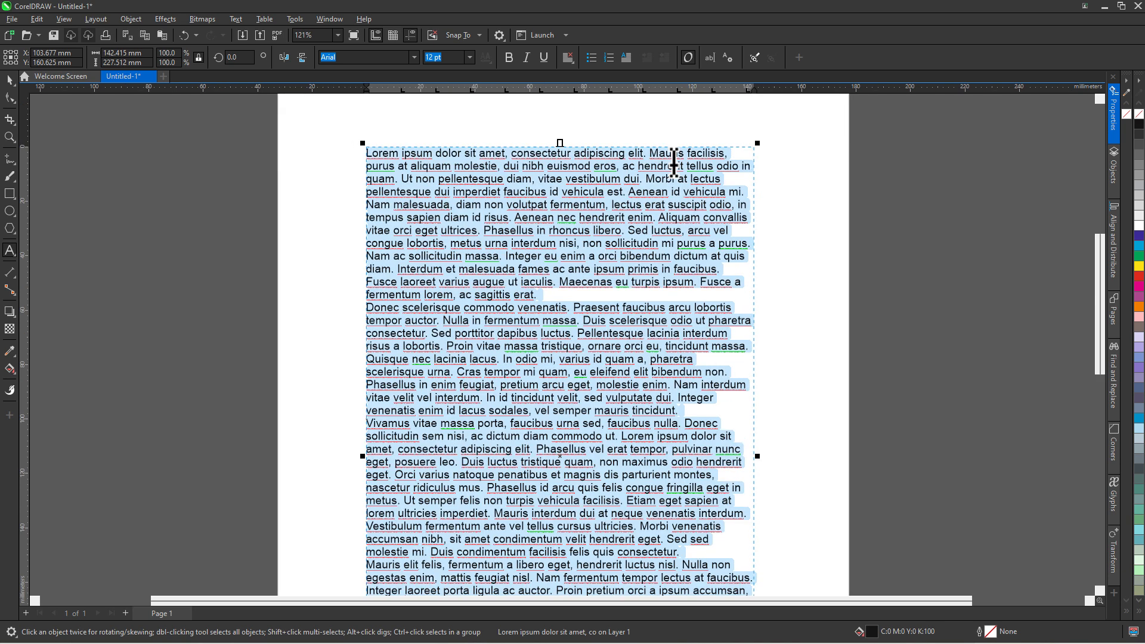
scroll(674, 160, up, 1)
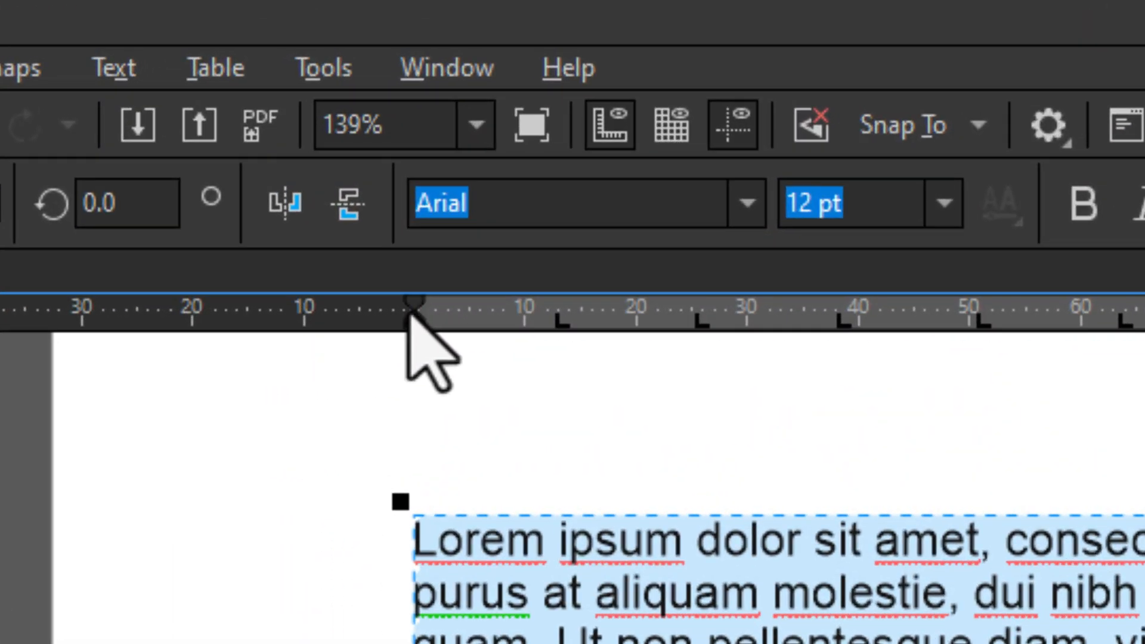
mouse_move(410, 310)
mouse_down()
mouse_move(613, 310)
mouse_move(483, 310)
mouse_move(557, 320)
mouse_move(537, 332)
mouse_move(562, 332)
mouse_move(406, 355)
mouse_up()
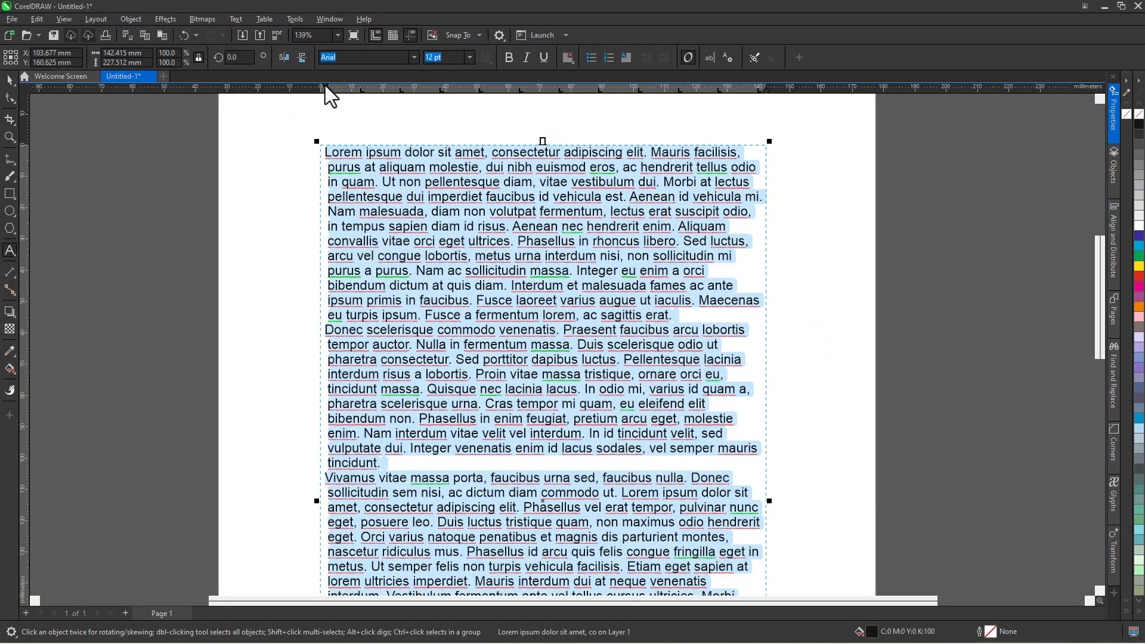
mouse_move(325, 86)
mouse_down()
mouse_move(356, 87)
mouse_move(321, 96)
mouse_up()
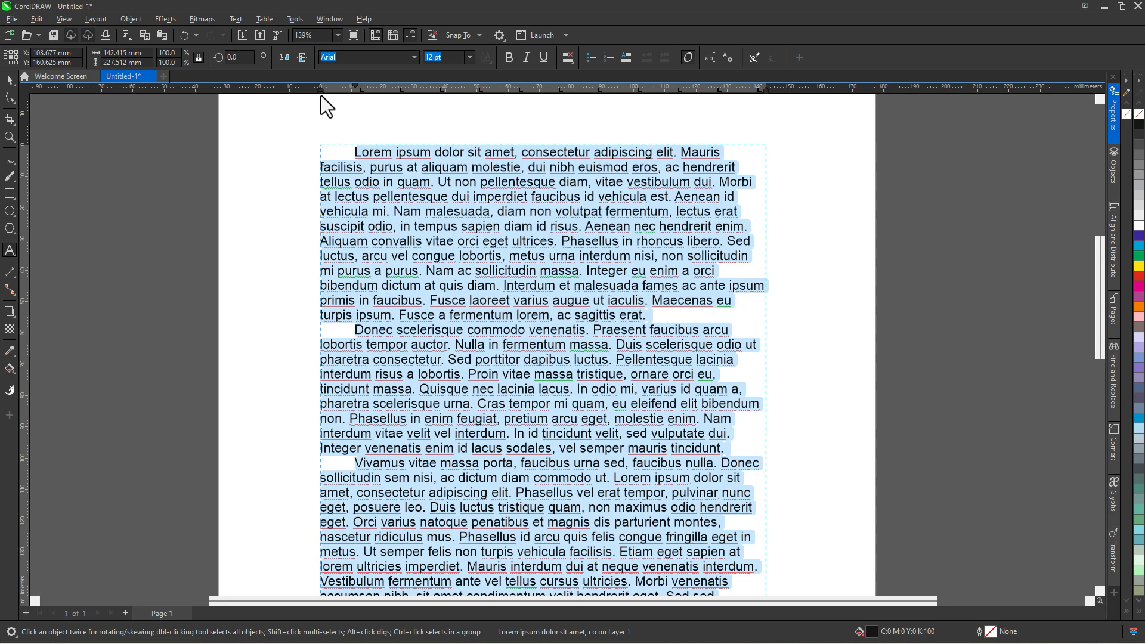
mouse_move(764, 91)
mouse_down()
mouse_move(706, 91)
mouse_move(764, 91)
mouse_move(704, 102)
mouse_move(767, 94)
mouse_up()
- Open the text's paragraph properties and set the first-line indent to 10 mm
click(329, 19)
mouse_move(404, 177)
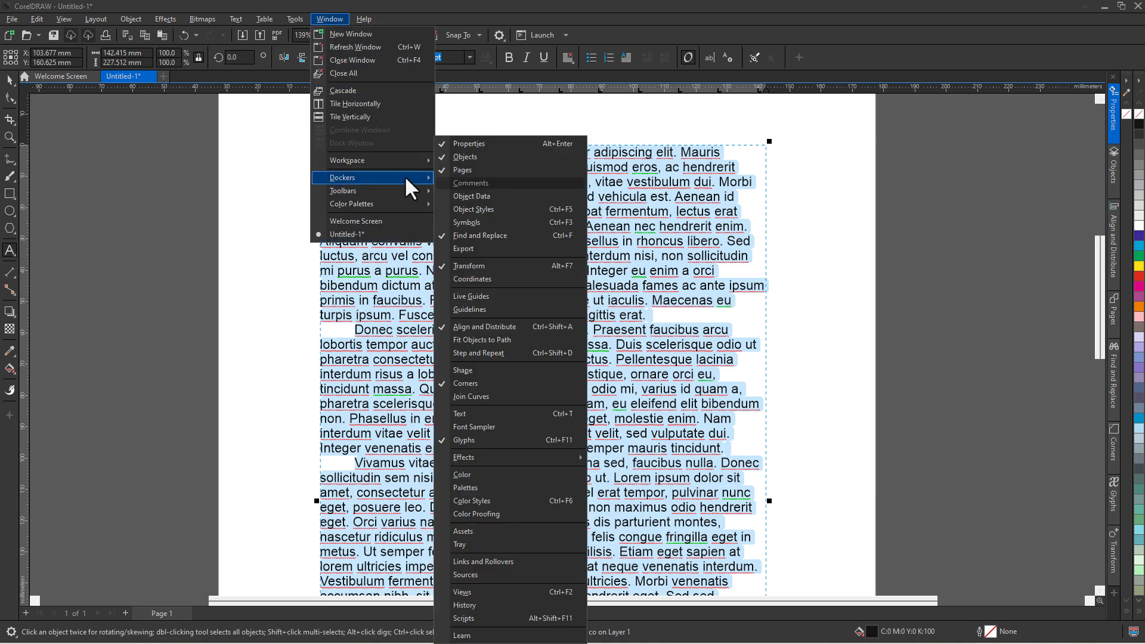
click(1114, 115)
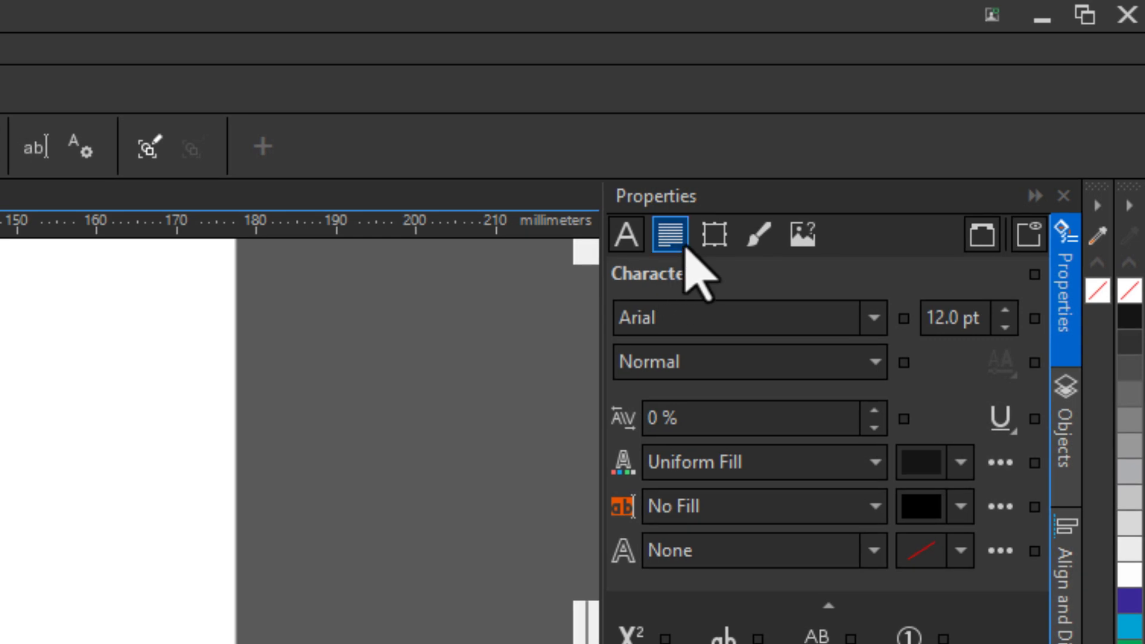
click(683, 241)
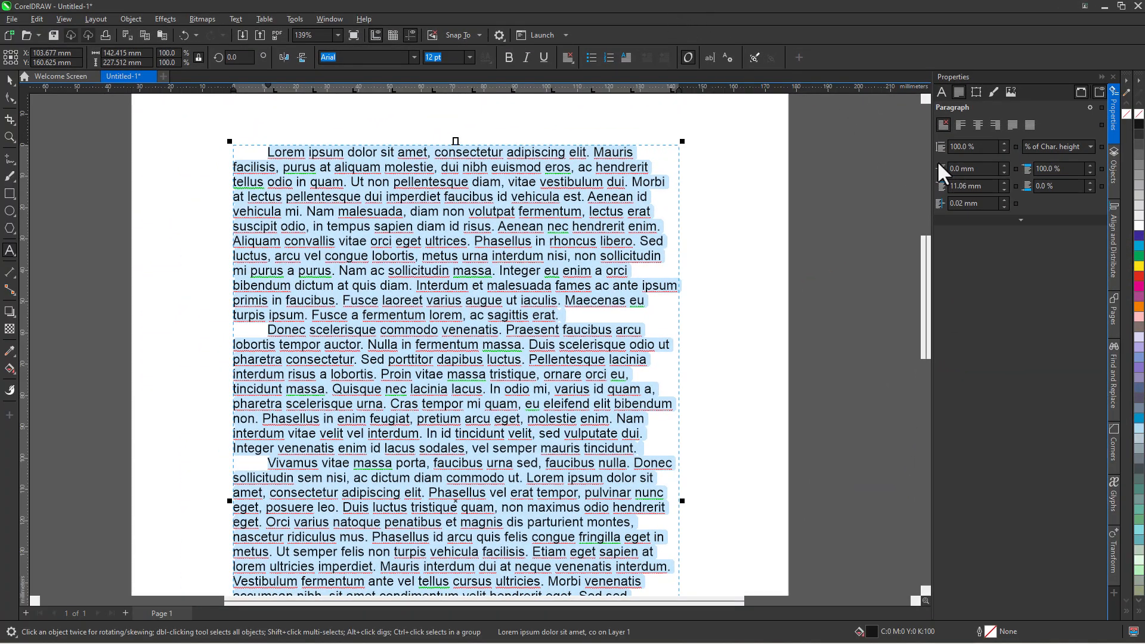
drag(990, 188, 929, 187)
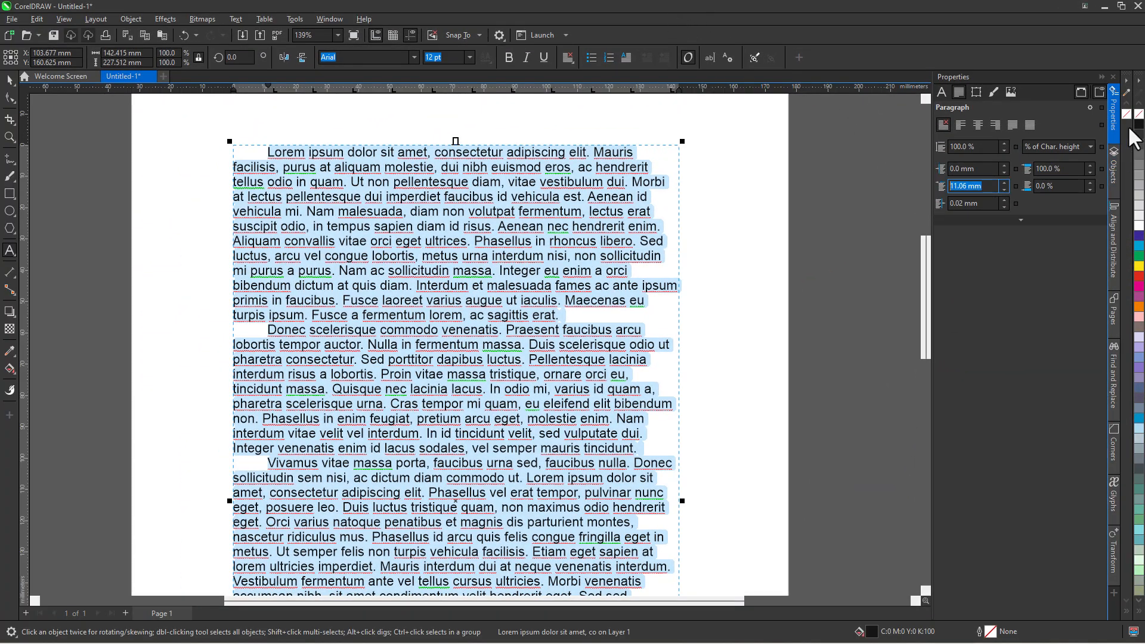
text(10)
key(Return)
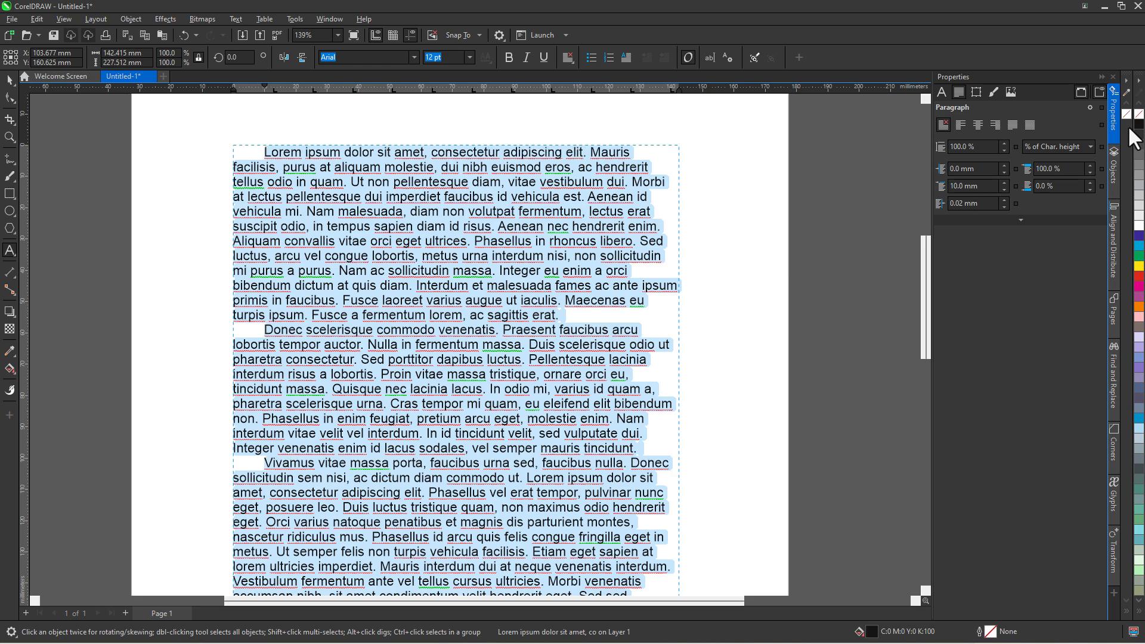
- Set the right indent to 25 mm, then reset it to 0 mm
drag(988, 204, 932, 201)
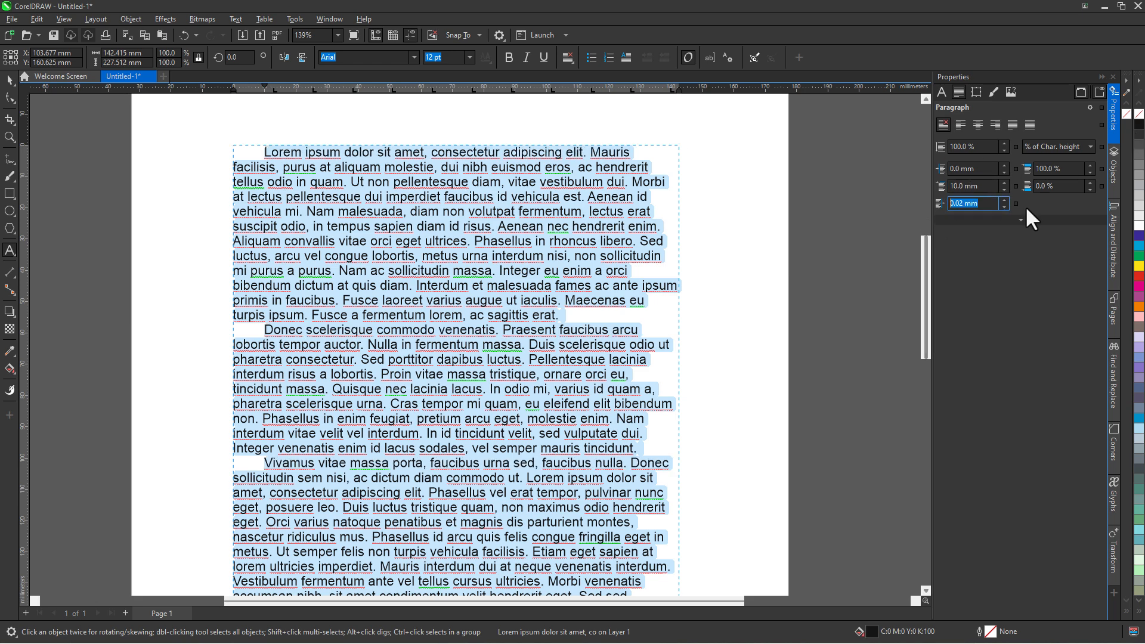
text(25)
key(Return)
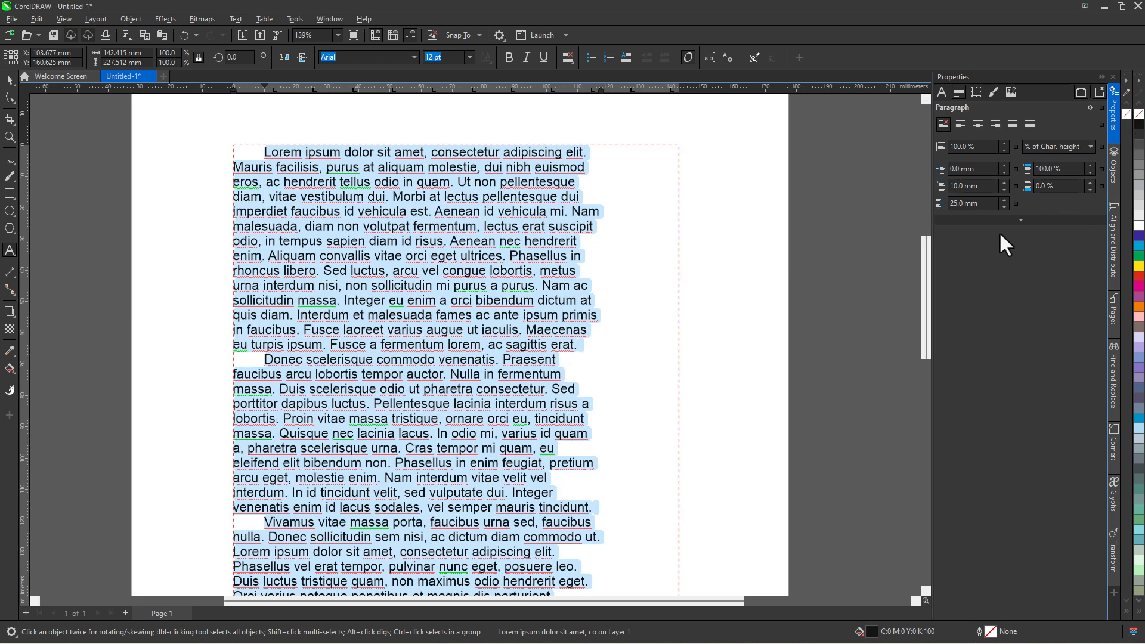
drag(945, 210, 940, 210)
text(0)
key(Return)
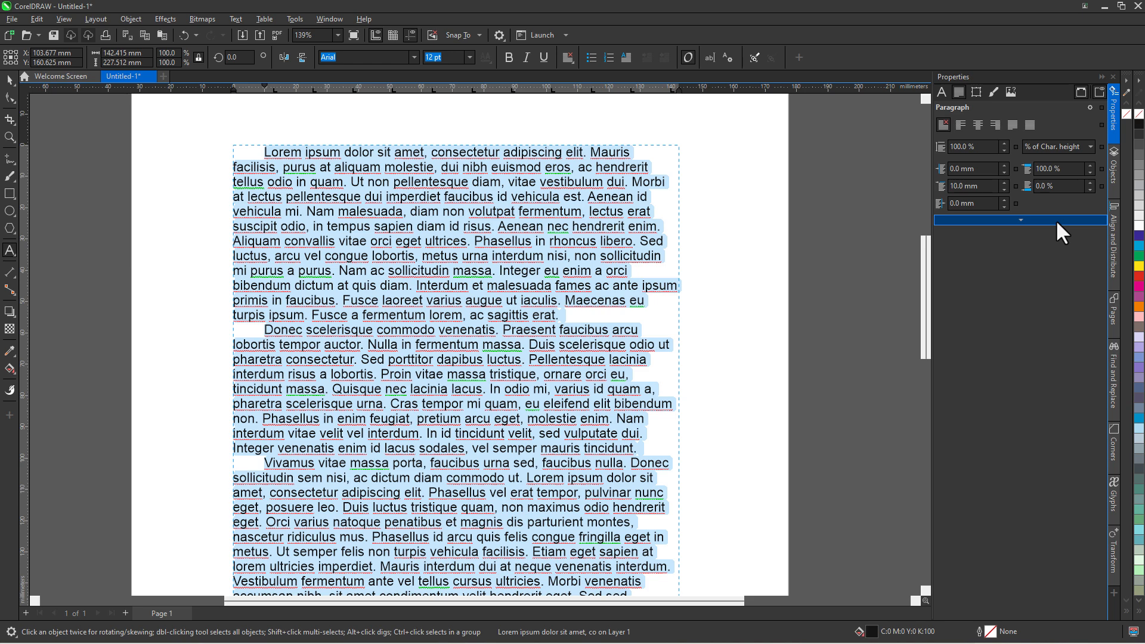
click(407, 190)
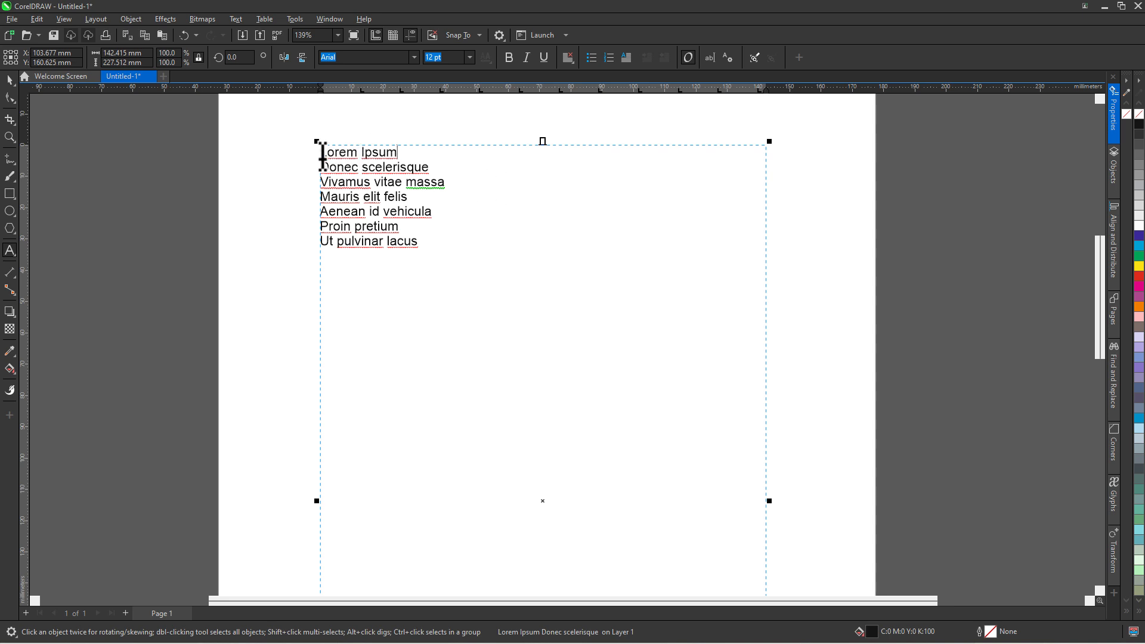
- Select the seven list lines and remove all existing tab stops in the Tabs settings
drag(430, 243, 322, 149)
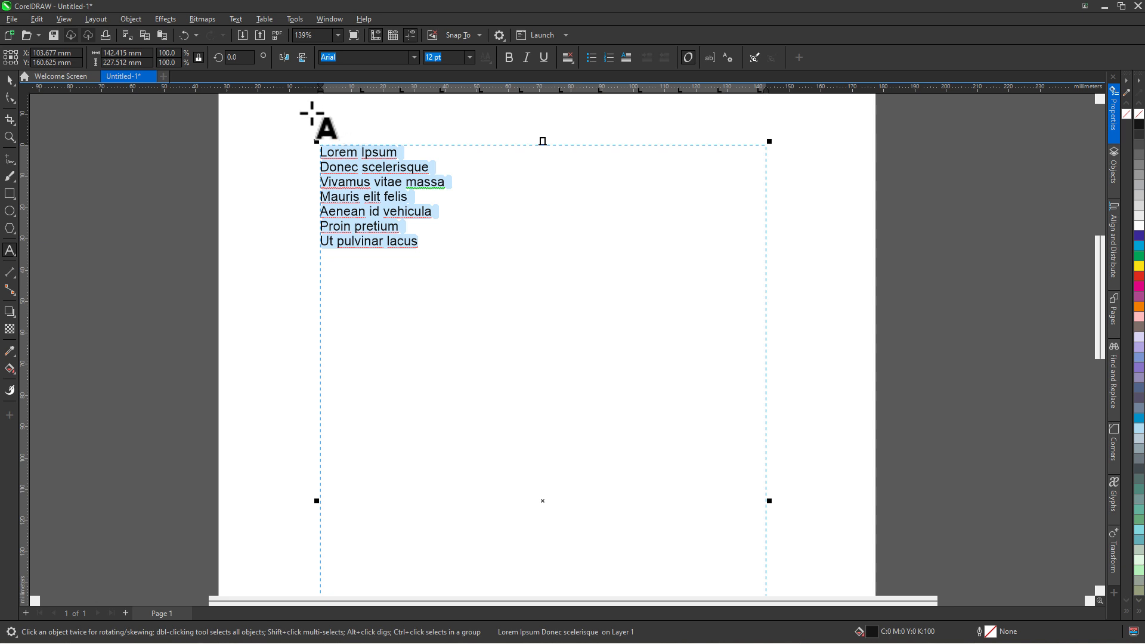
click(235, 23)
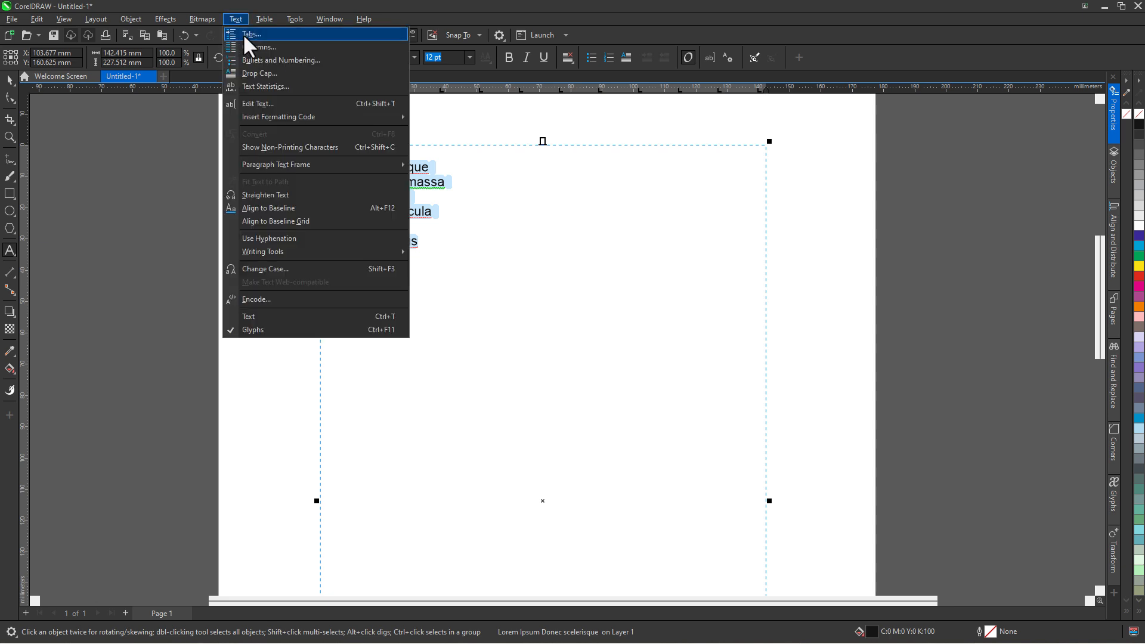
click(245, 36)
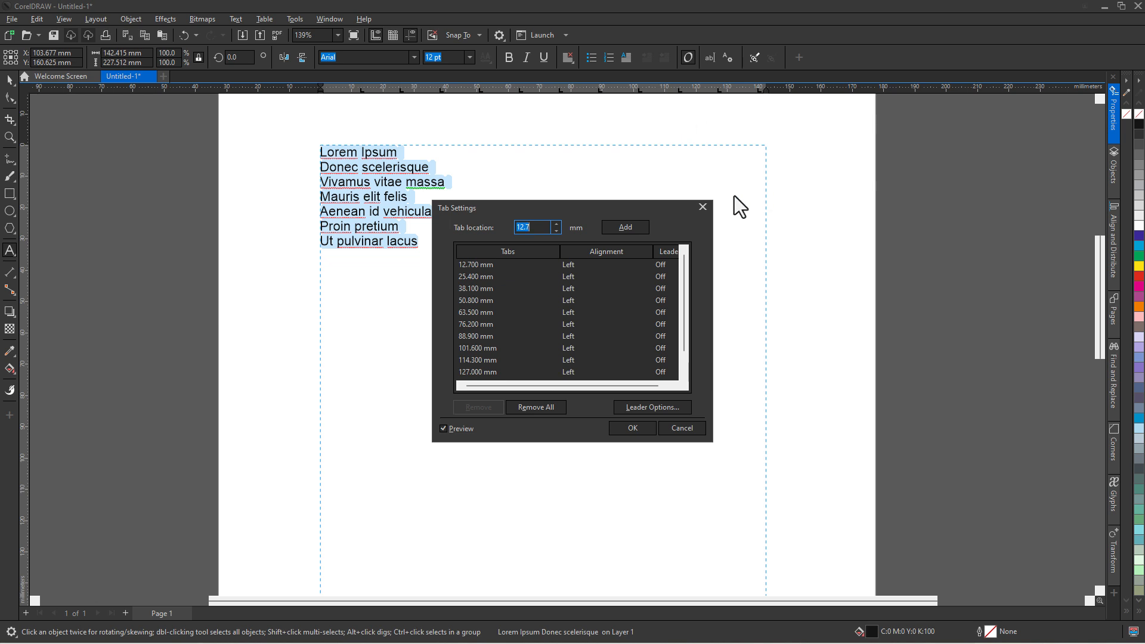
mouse_move(684, 281)
mouse_down()
mouse_move(685, 317)
mouse_move(688, 266)
mouse_up()
click(519, 266)
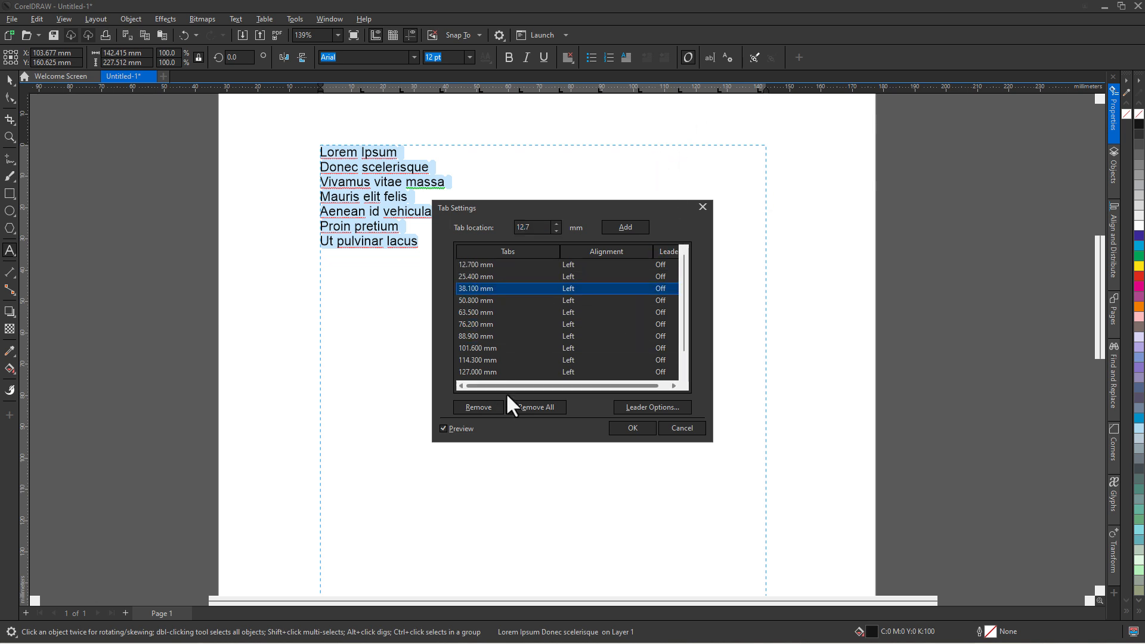
click(536, 406)
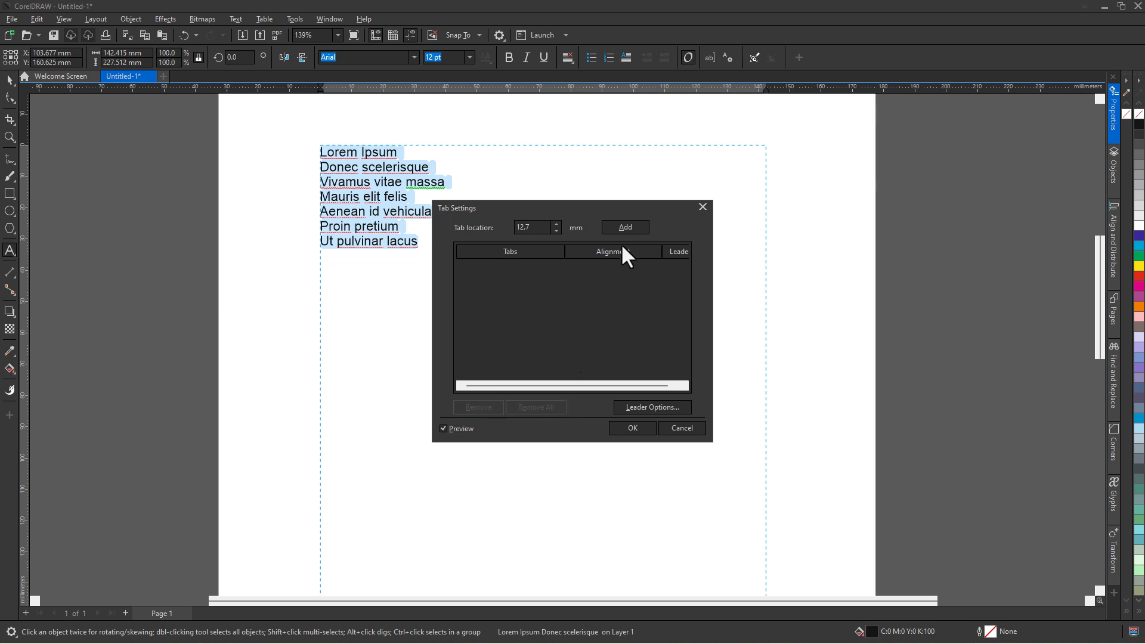
- Add a new right-aligned tab stop at 130 mm
click(633, 229)
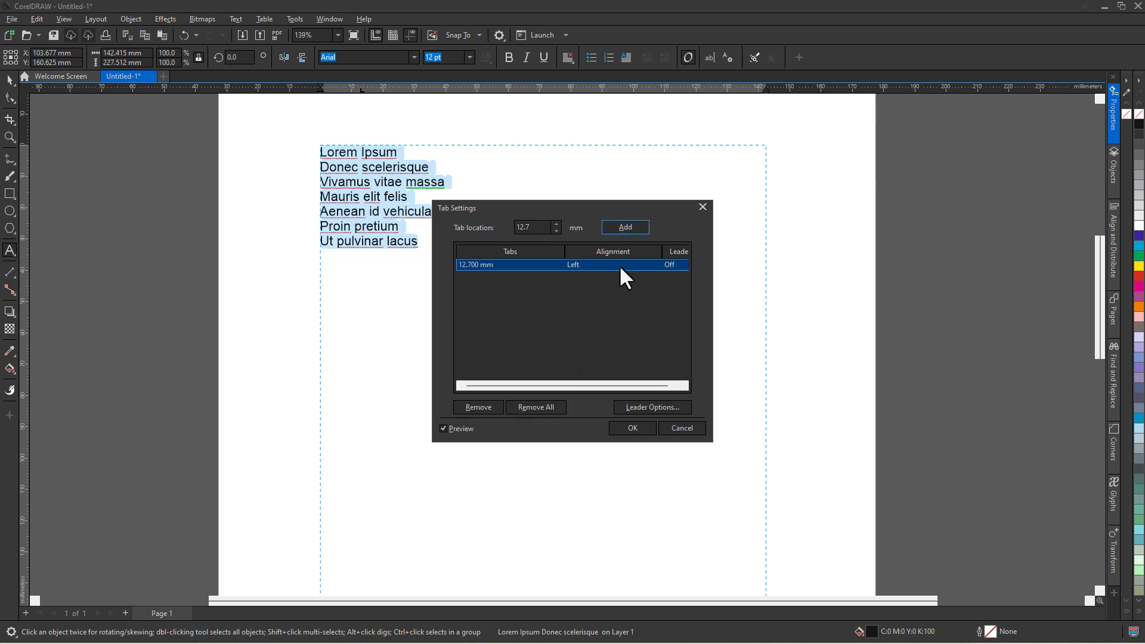
click(578, 265)
click(576, 261)
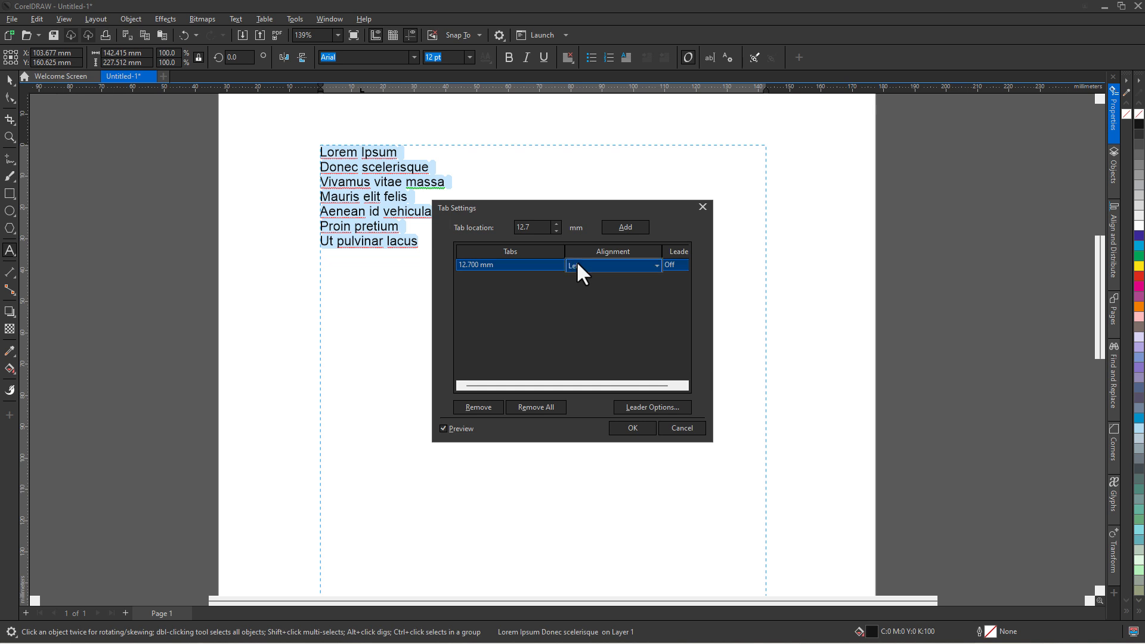
click(576, 260)
click(585, 289)
double_click(537, 229)
key(Tab)
- Choose a dot as the tab's leader character and apply the tab settings
click(651, 401)
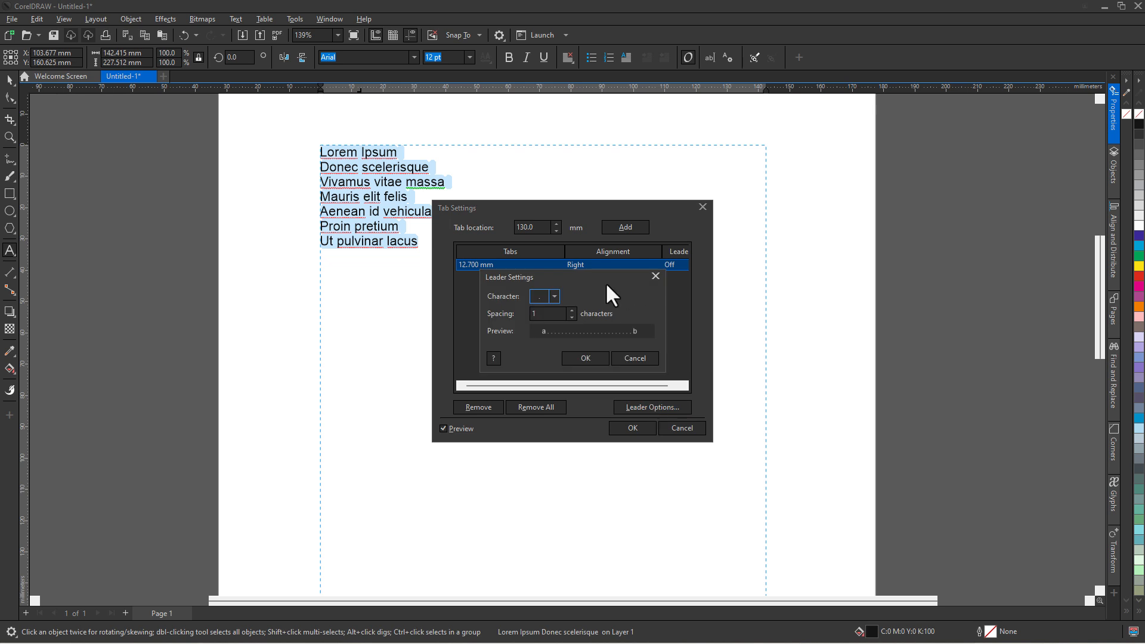
click(554, 296)
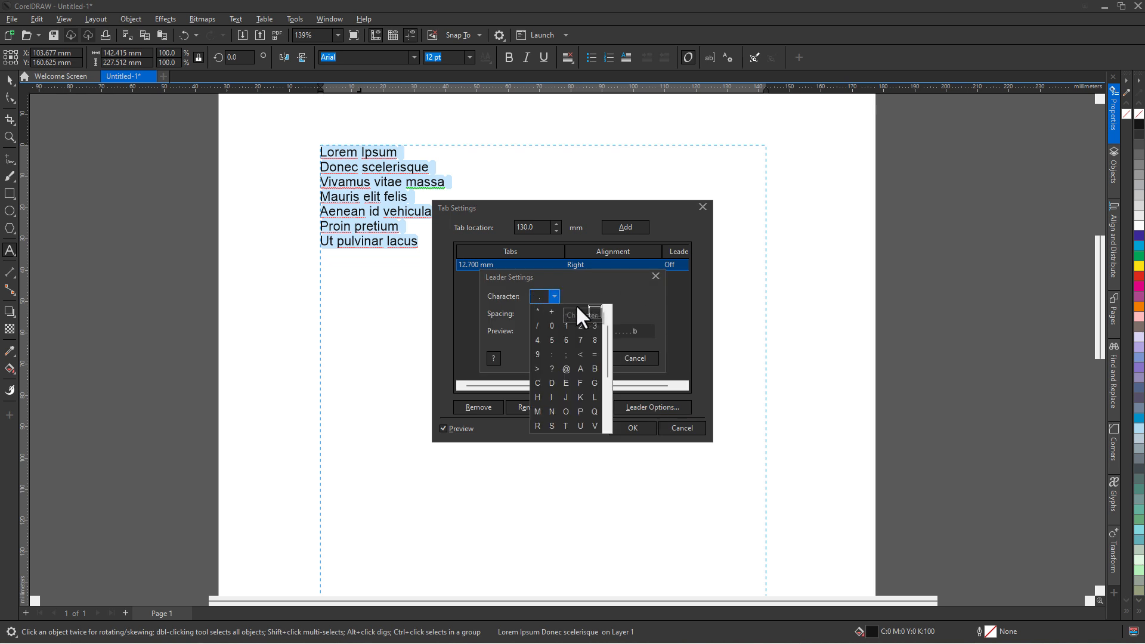
click(602, 325)
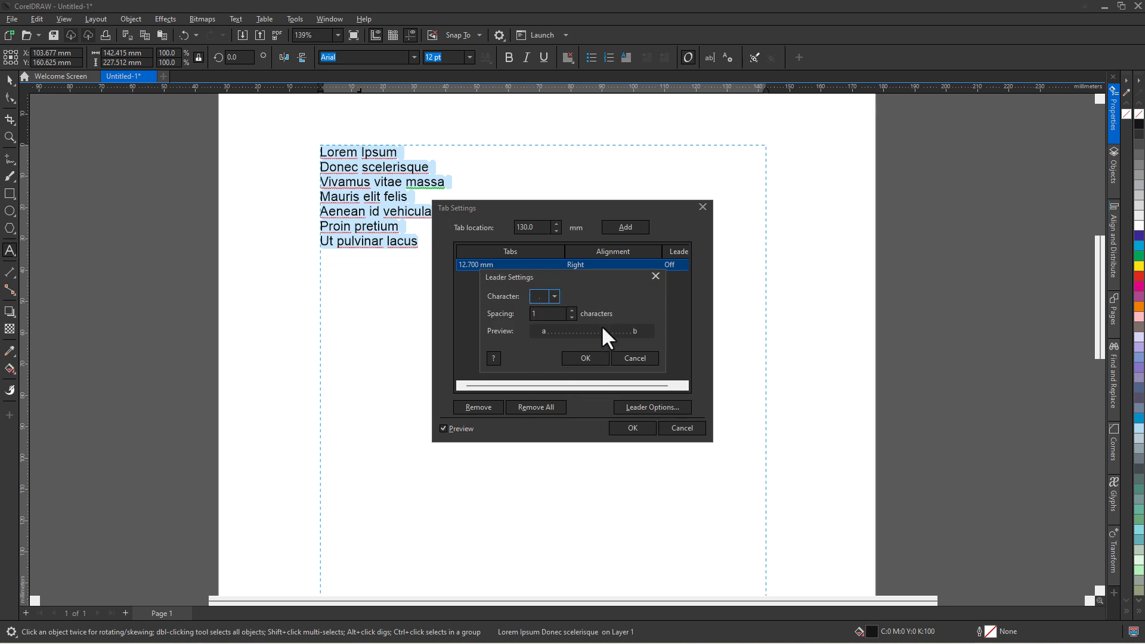
click(582, 357)
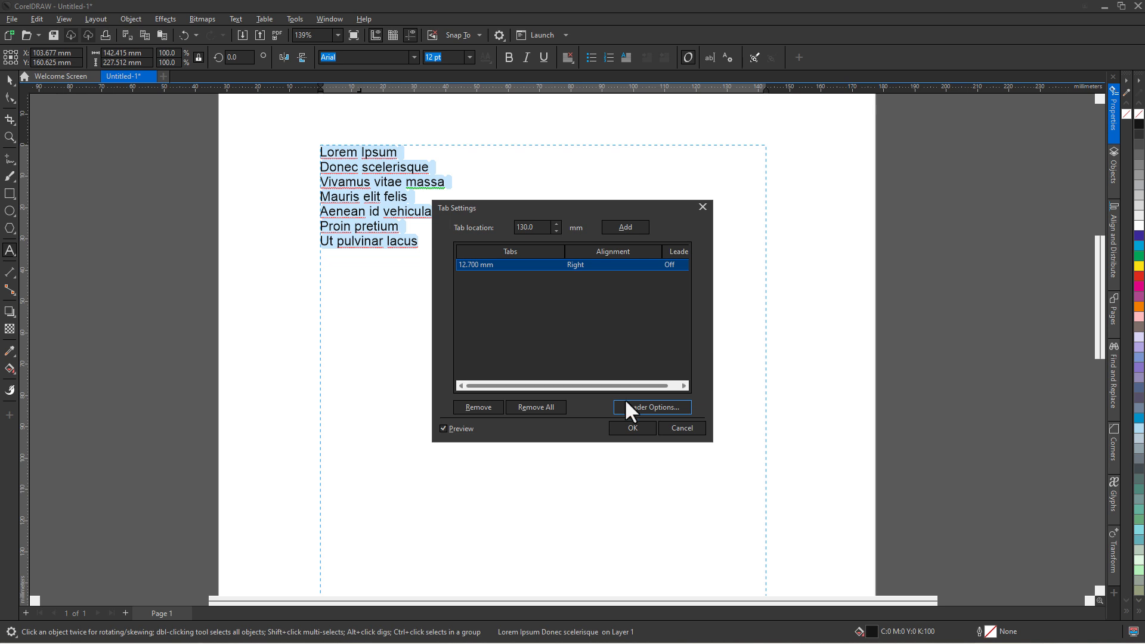
click(633, 427)
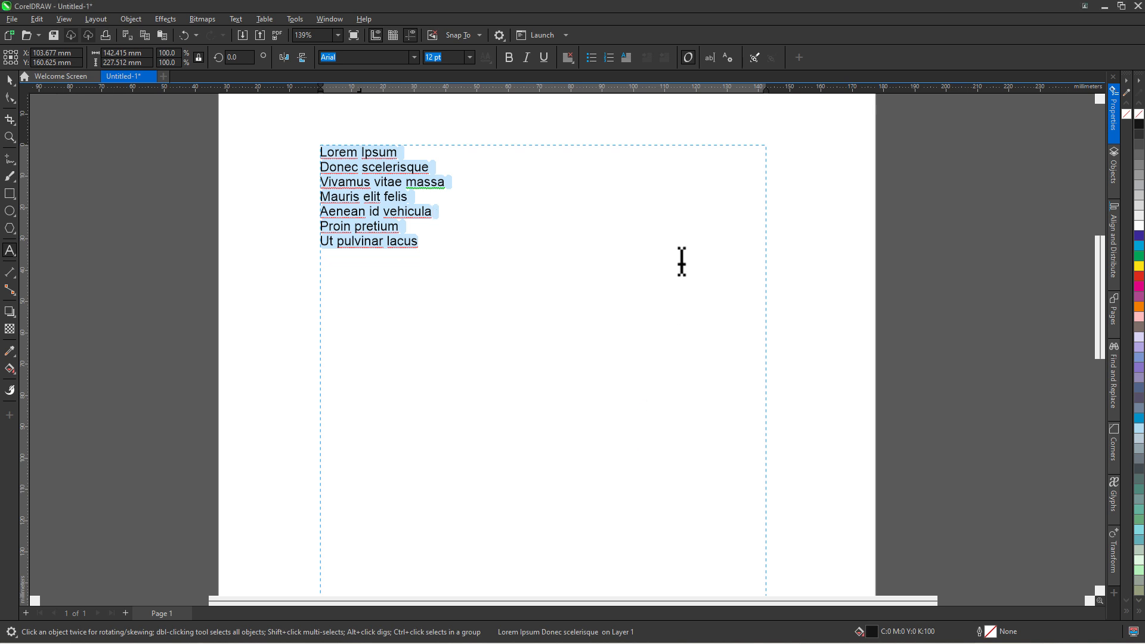
- Move the right tab stop far right and add tabbed numbers after Lorem Ipsum and Donec scelerisque (35)
drag(359, 91, 395, 92)
mouse_move(628, 91)
mouse_down()
mouse_move(491, 91)
mouse_move(637, 90)
mouse_up()
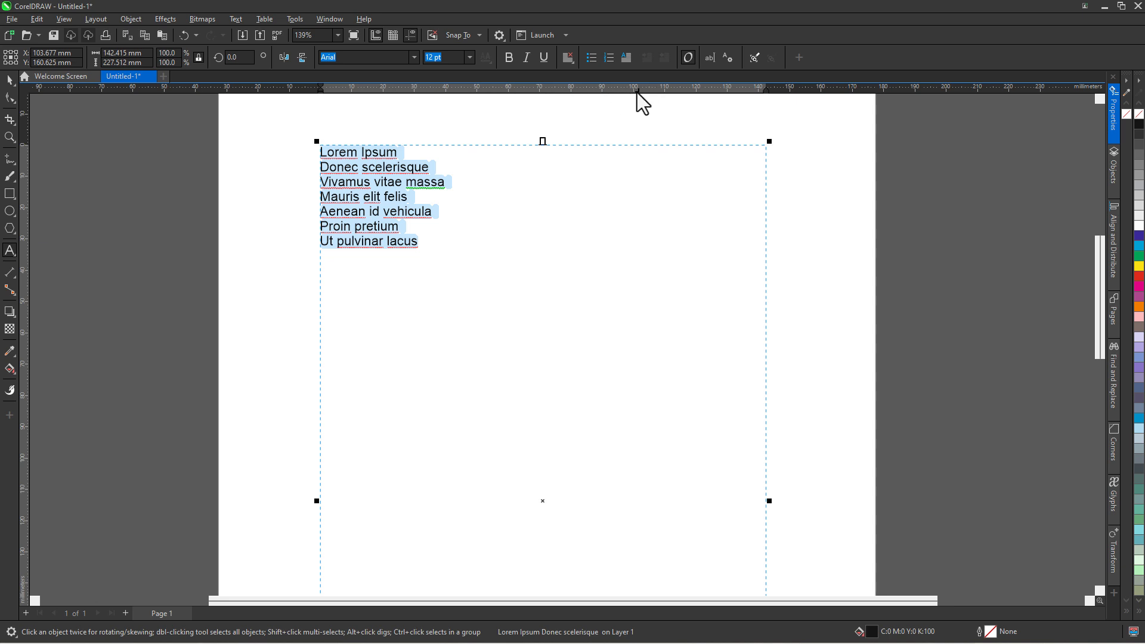
click(396, 152)
key(Tab)
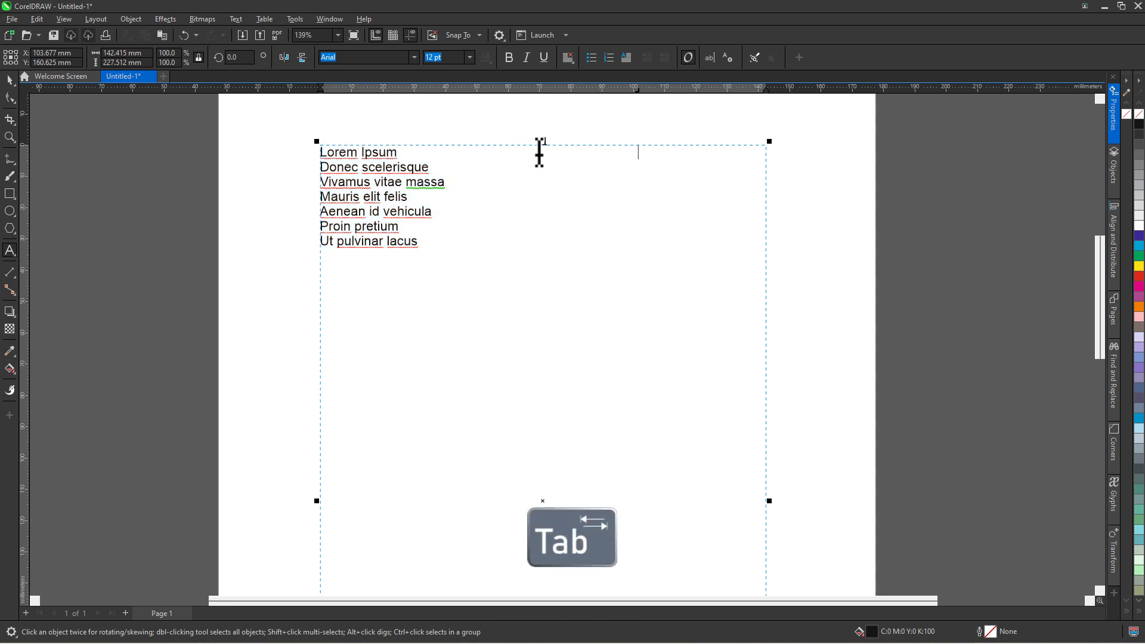
click(435, 167)
text(35)
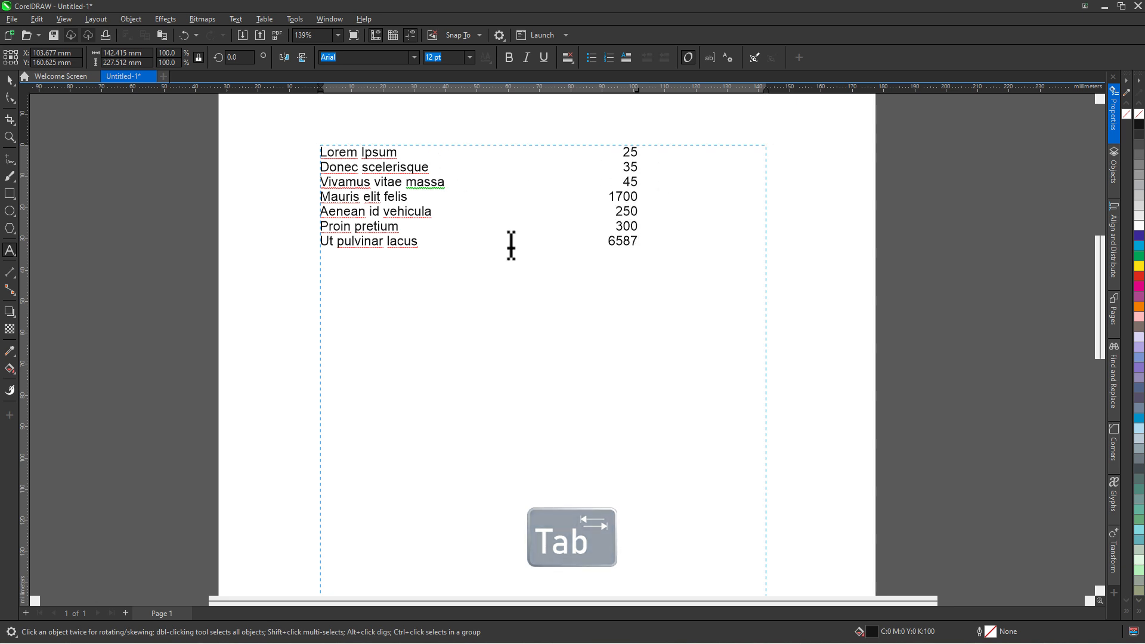
- Turn on dot leaders for the 101.601 mm right tab stop across all list lines
drag(638, 242, 289, 159)
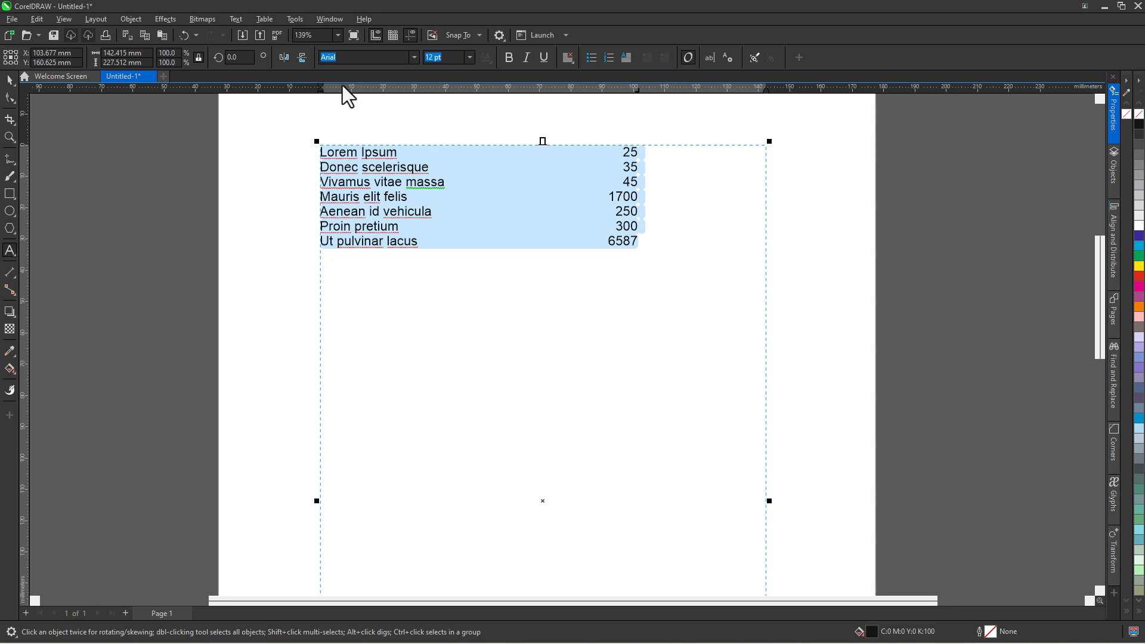
click(236, 19)
click(256, 34)
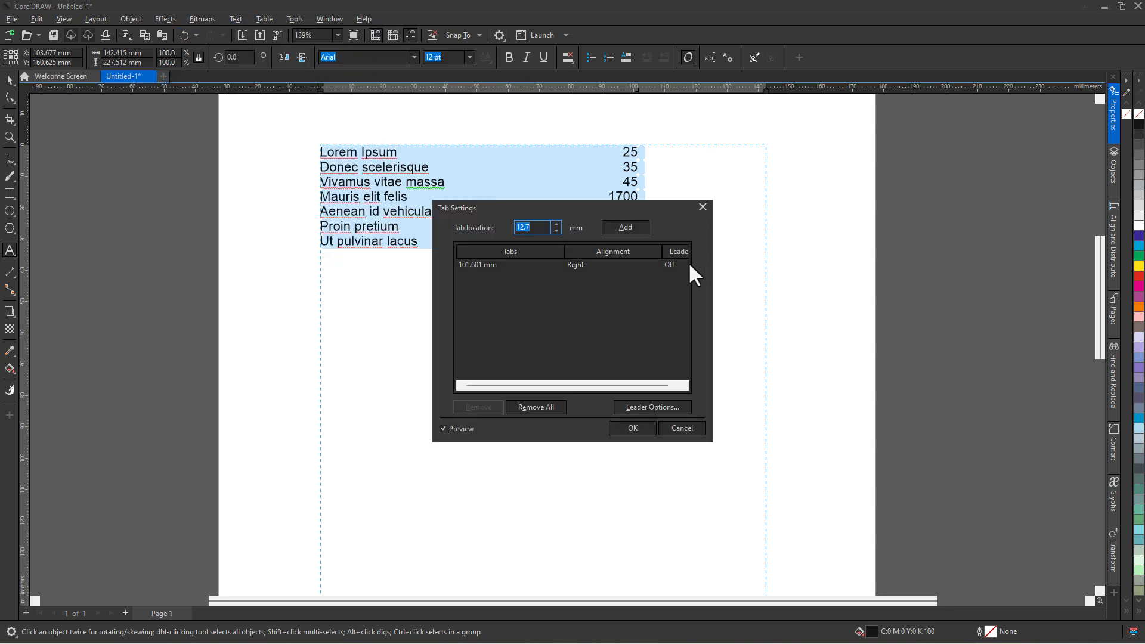
drag(662, 251, 628, 251)
click(636, 265)
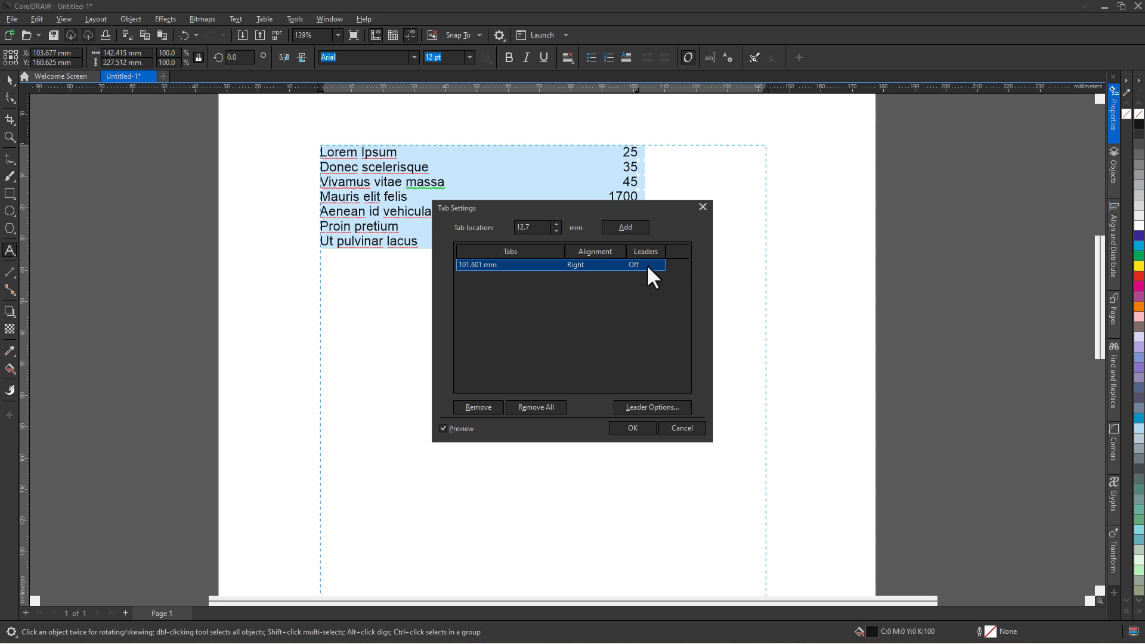
click(648, 266)
click(646, 287)
click(632, 428)
key(Escape)
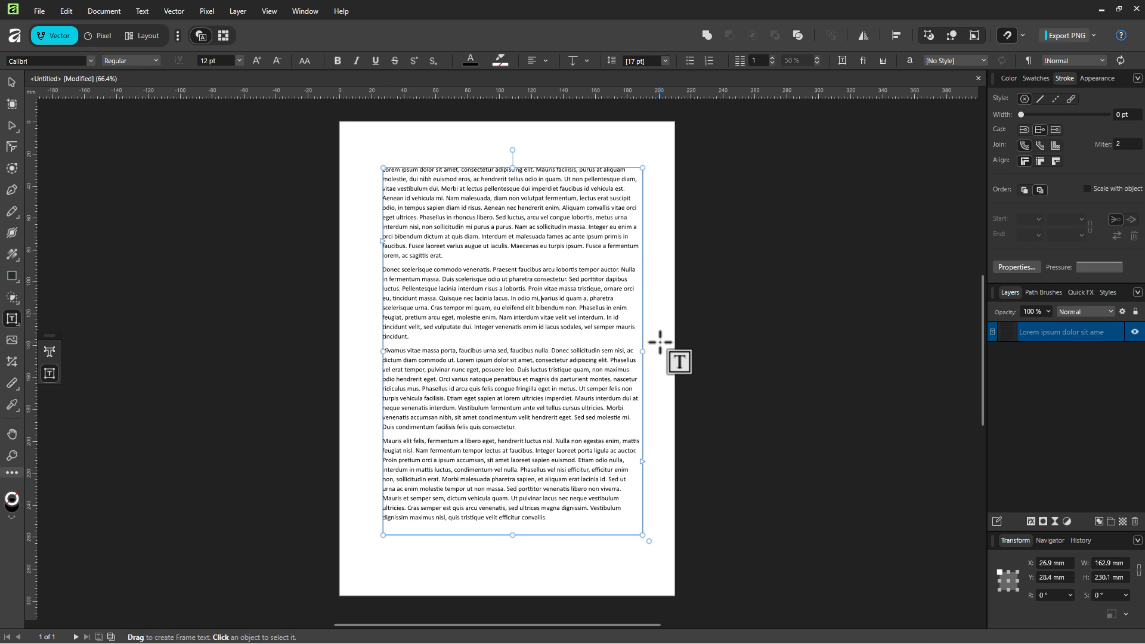
- Select all the text and give it a 20 mm first-line indent in the Paragraph panel
scroll(548, 293, up, 1)
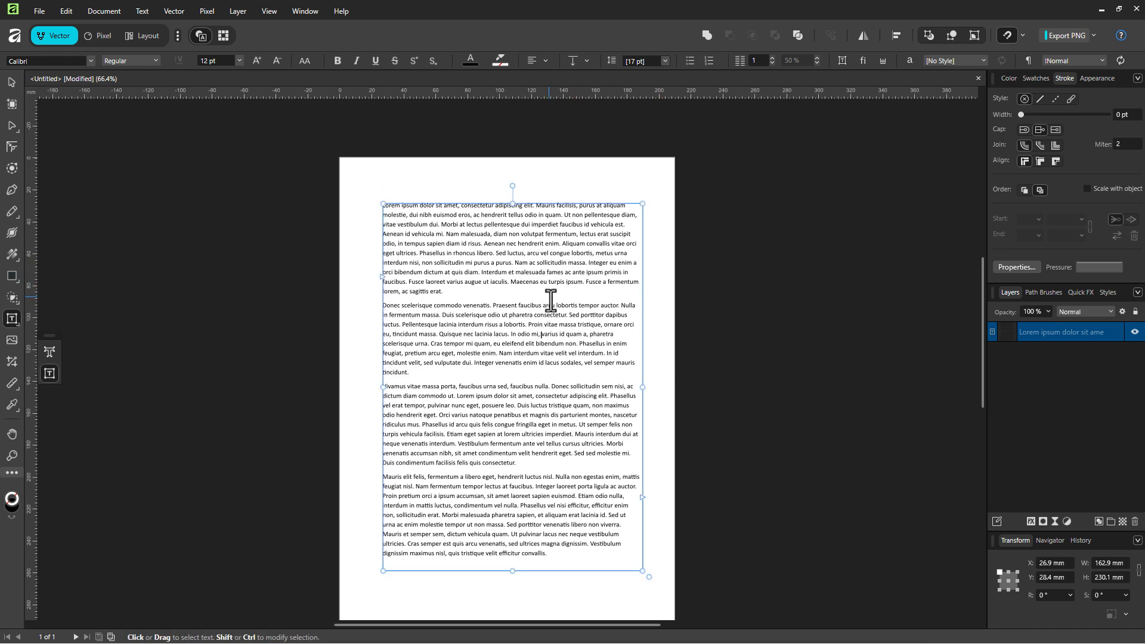
scroll(563, 298, up, 1)
key(ctrl+a)
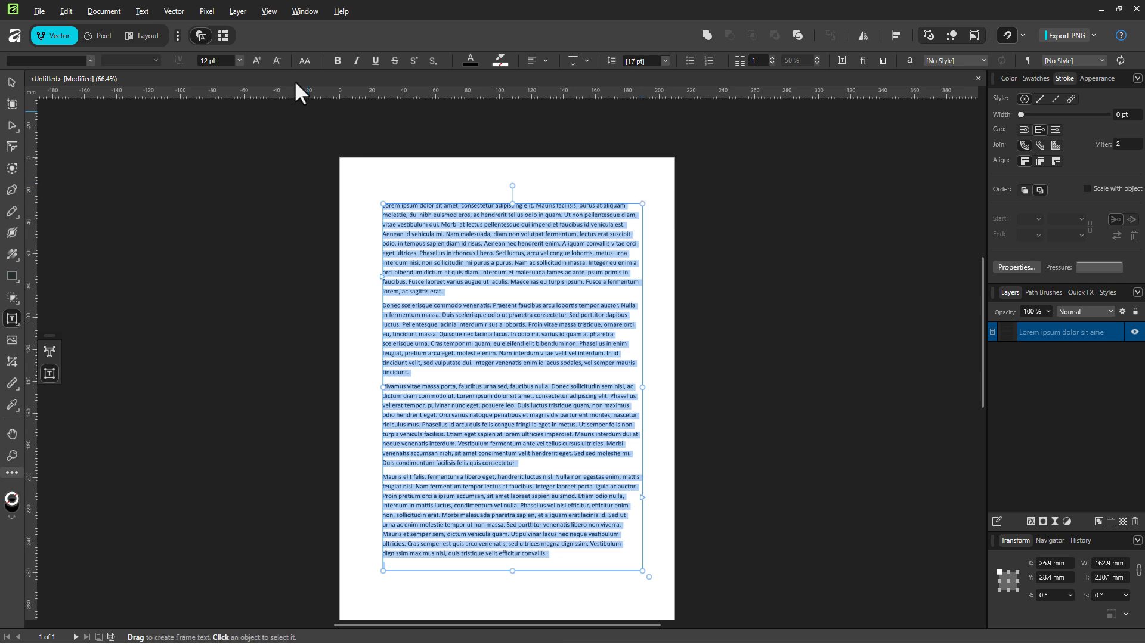
click(306, 11)
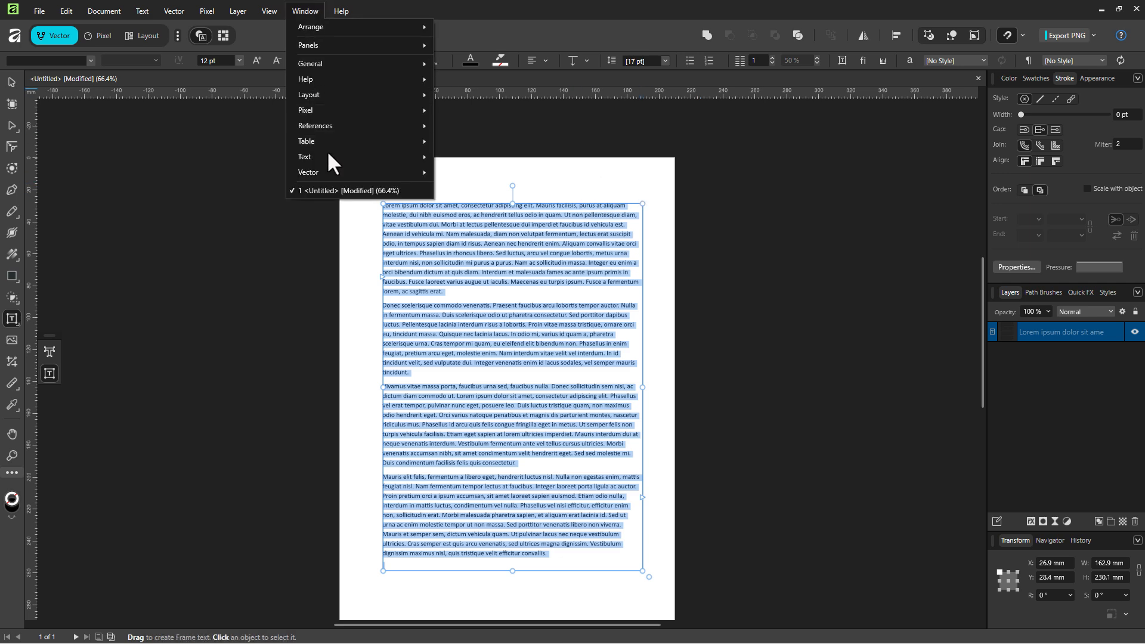
mouse_move(326, 156)
click(474, 204)
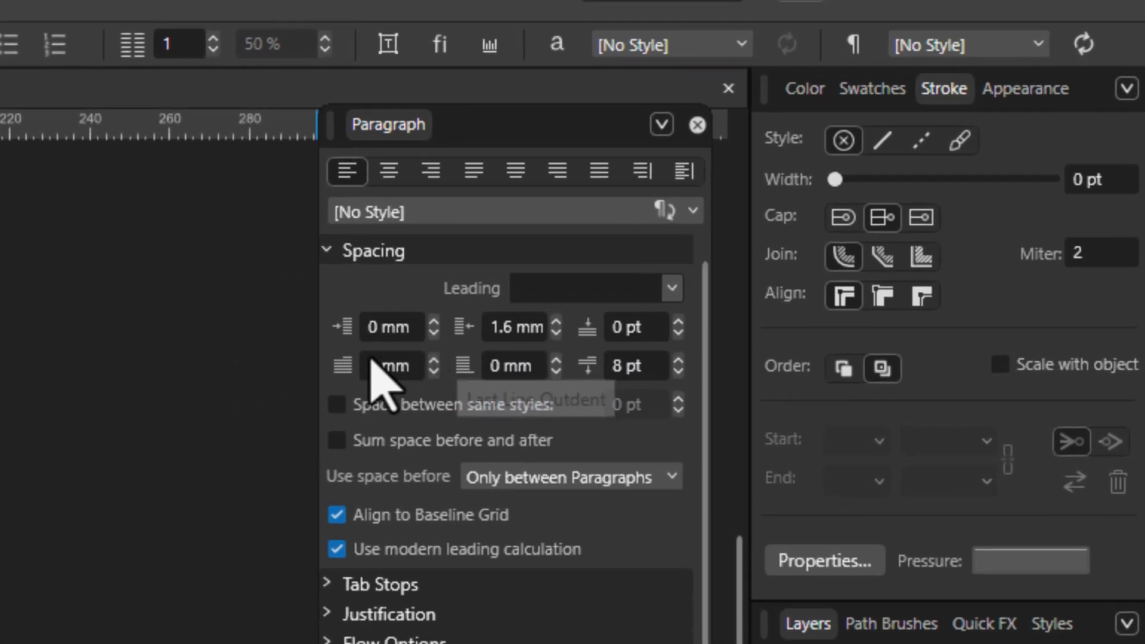
click(376, 366)
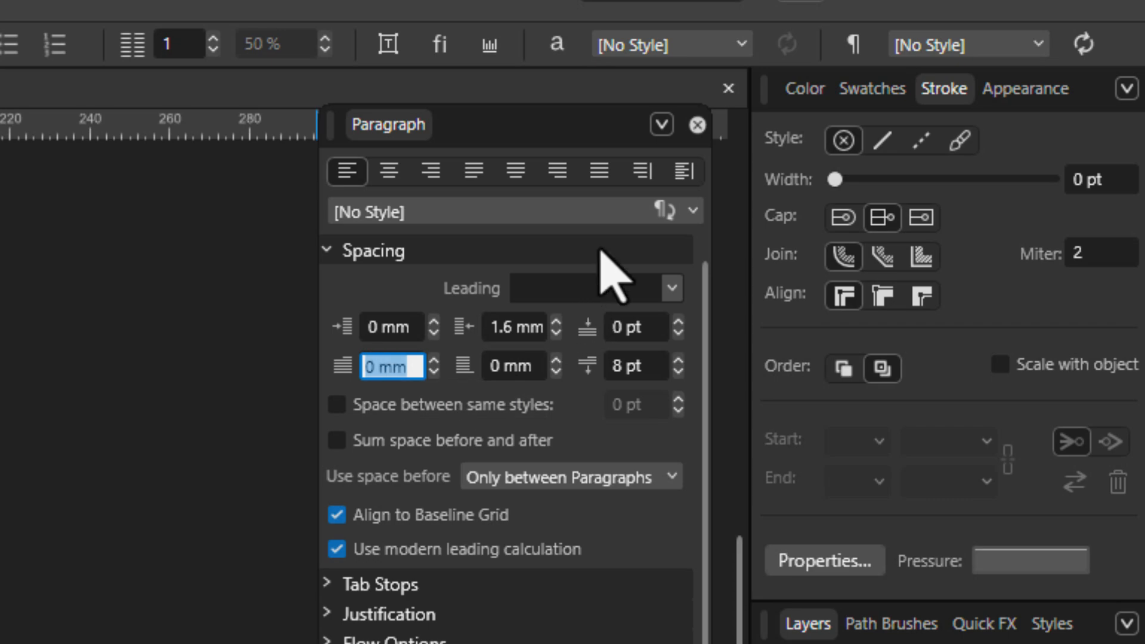
text(20)
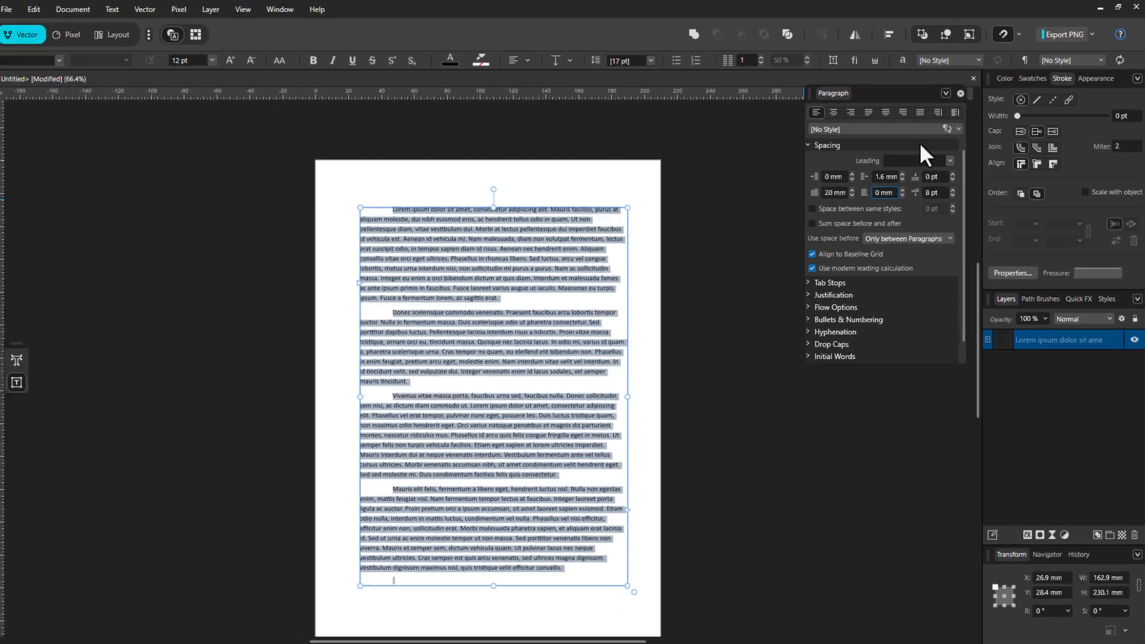
key(Tab)
click(418, 211)
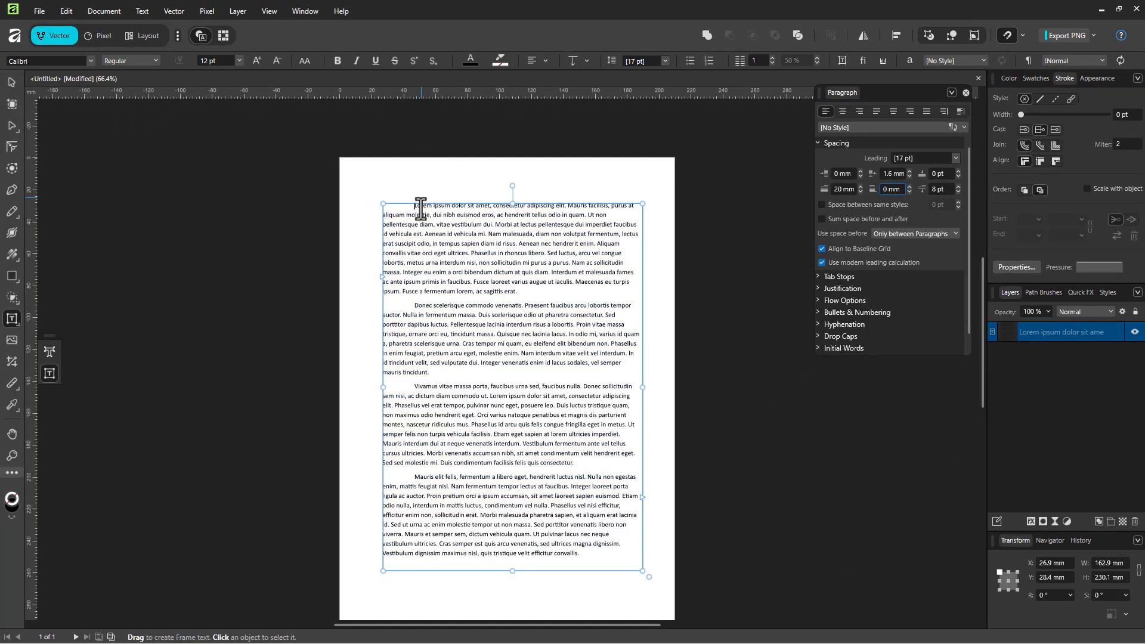
- Reselect all the text, change the first-line indent to 15 mm, and move the Paragraph panel aside
scroll(421, 215, up, 3)
click(408, 196)
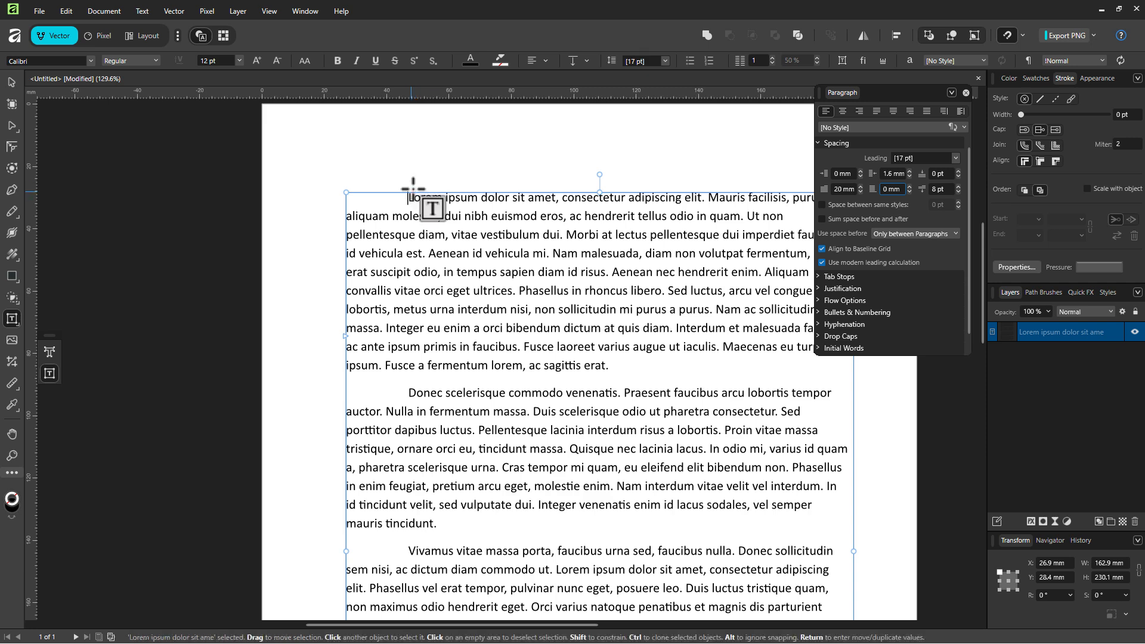
scroll(409, 190, down, 2)
scroll(417, 196, up, 1)
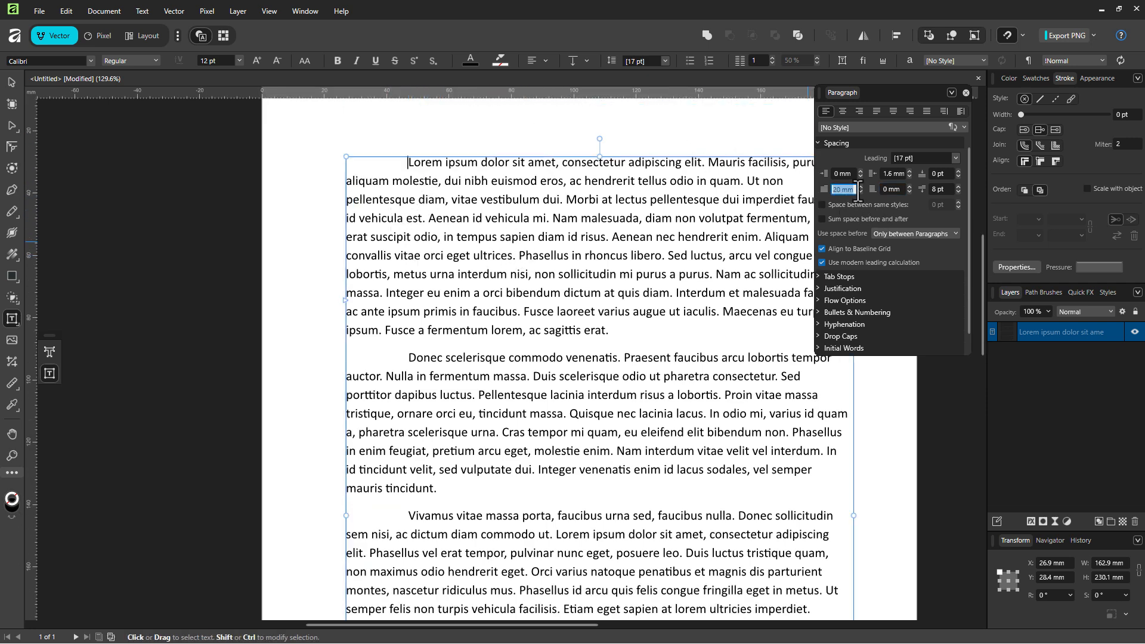
key(ctrl+a)
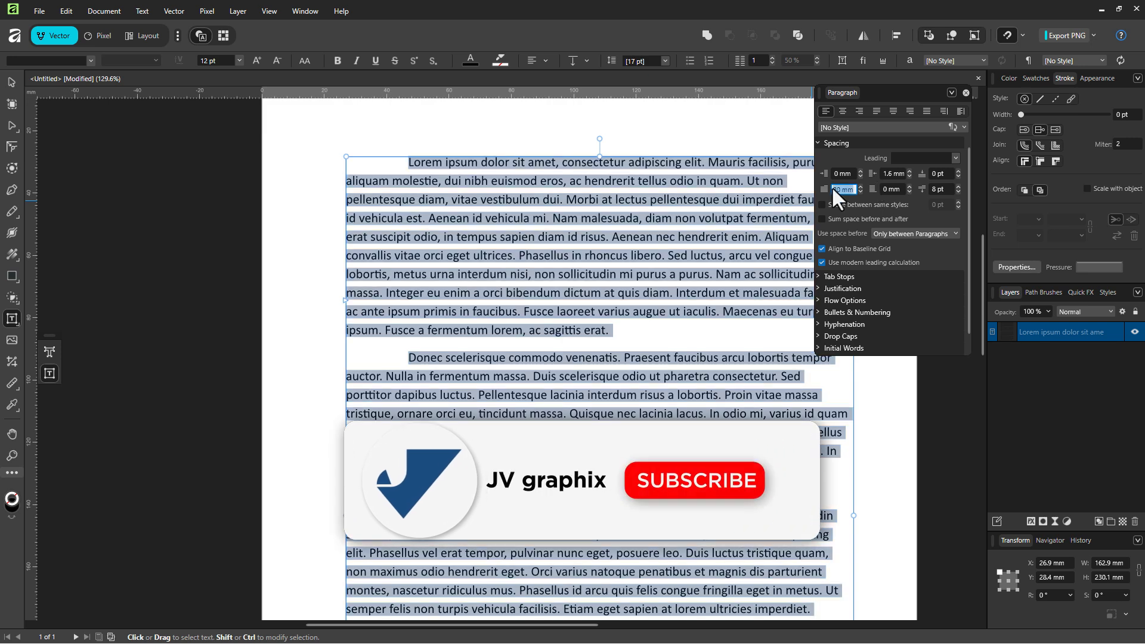
text(15)
key(Return)
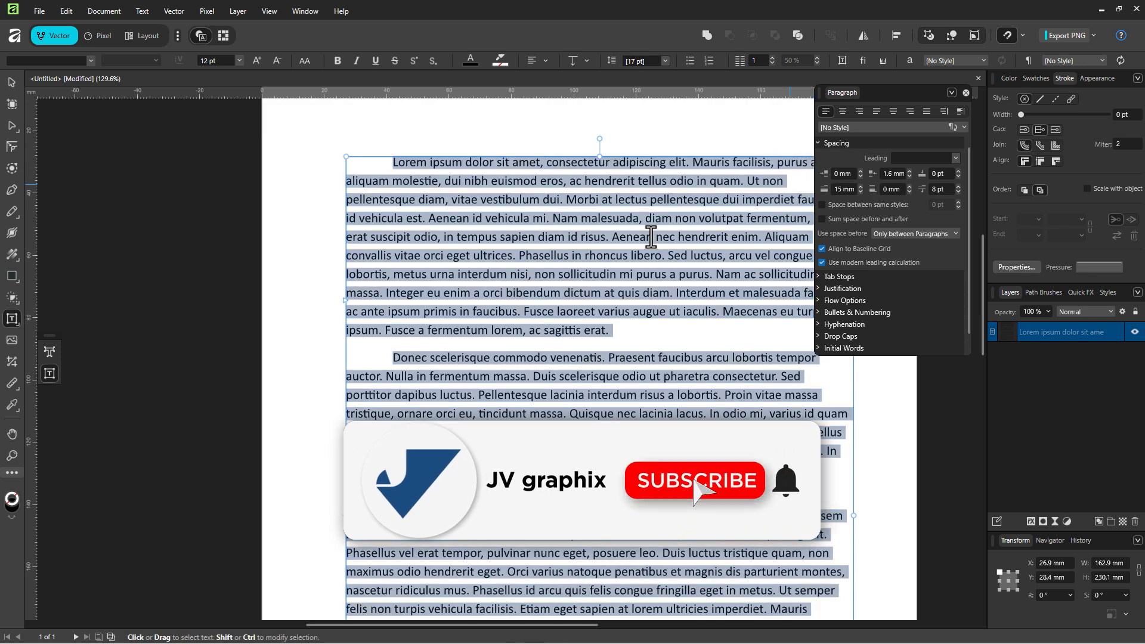
click(501, 256)
drag(915, 93, 959, 101)
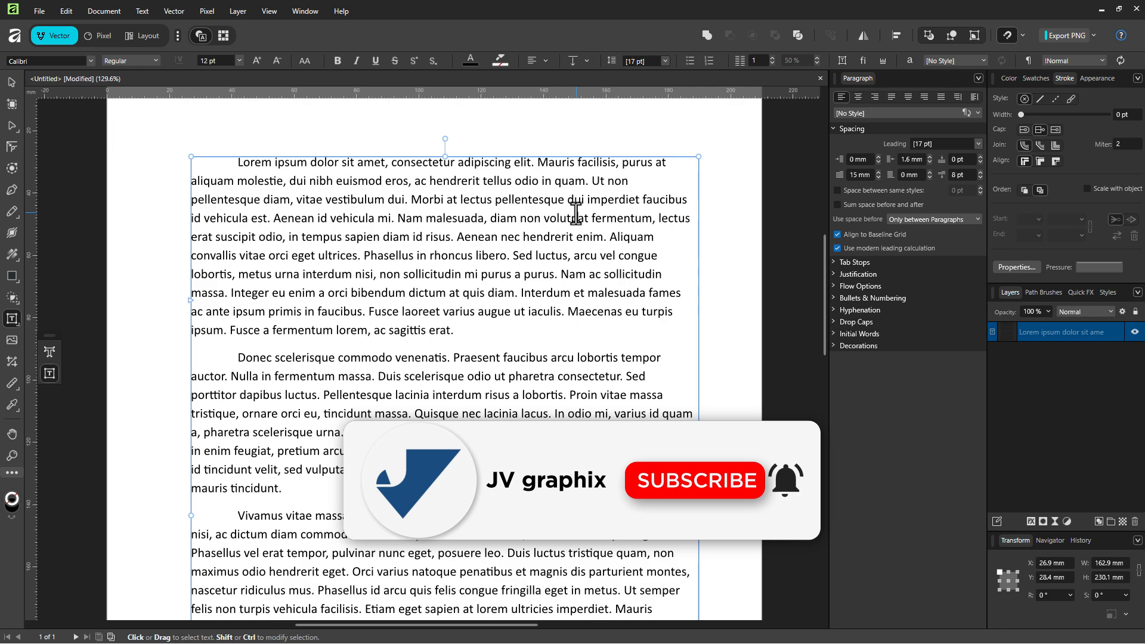
key(ctrl+a)
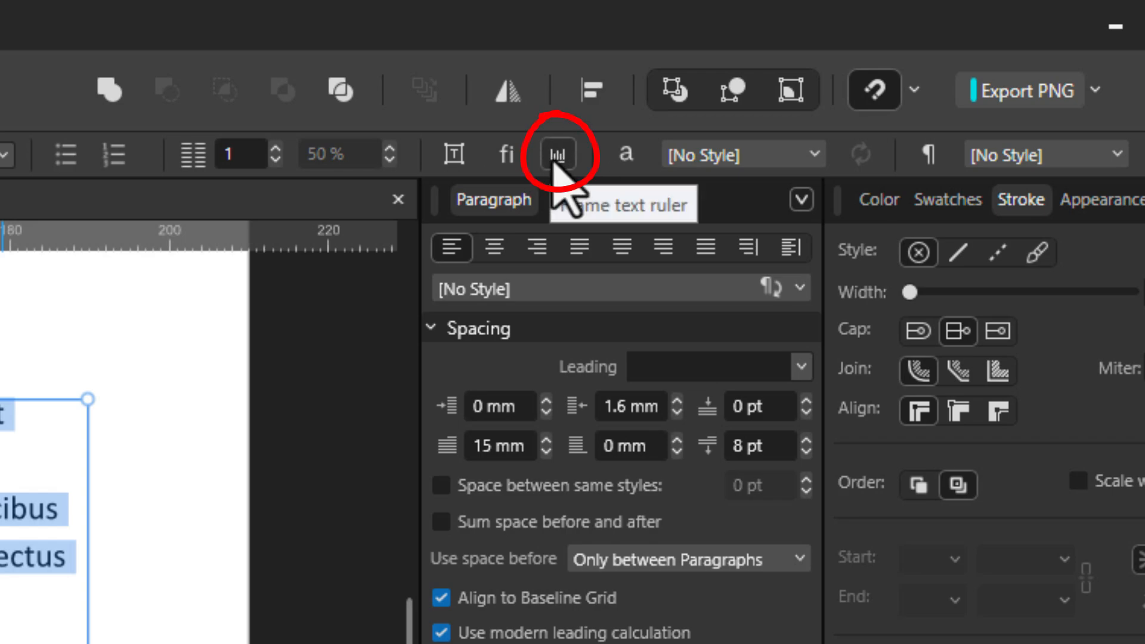
- Show the frame's text ruler and drag its first-indent marker to reduce the indent to 11 mm
click(555, 157)
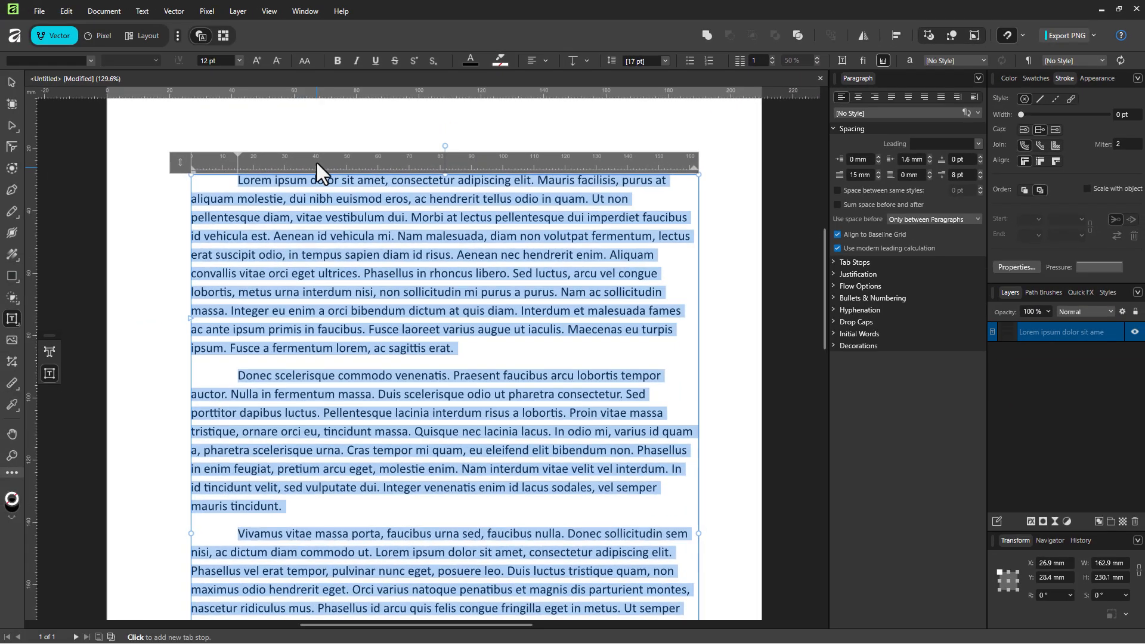
scroll(319, 158, up, 1)
scroll(335, 191, up, 1)
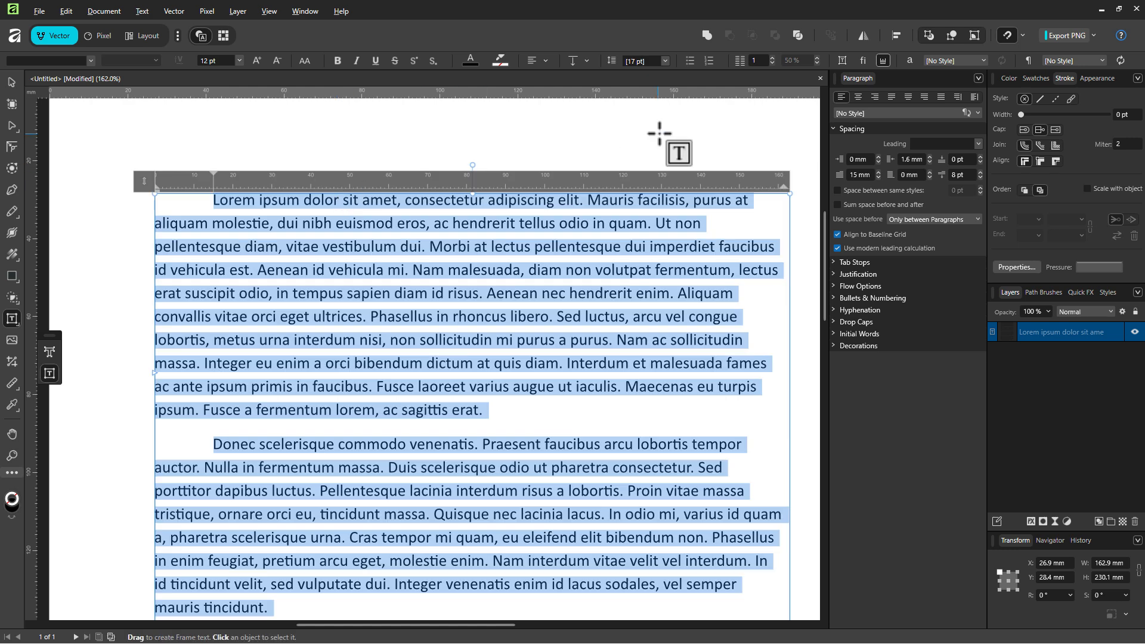
mouse_move(213, 174)
mouse_down()
mouse_move(185, 182)
mouse_move(225, 180)
mouse_move(161, 181)
mouse_move(210, 184)
mouse_move(184, 179)
mouse_move(204, 192)
mouse_move(192, 192)
mouse_move(215, 179)
mouse_move(155, 189)
mouse_move(182, 176)
mouse_move(217, 182)
mouse_up()
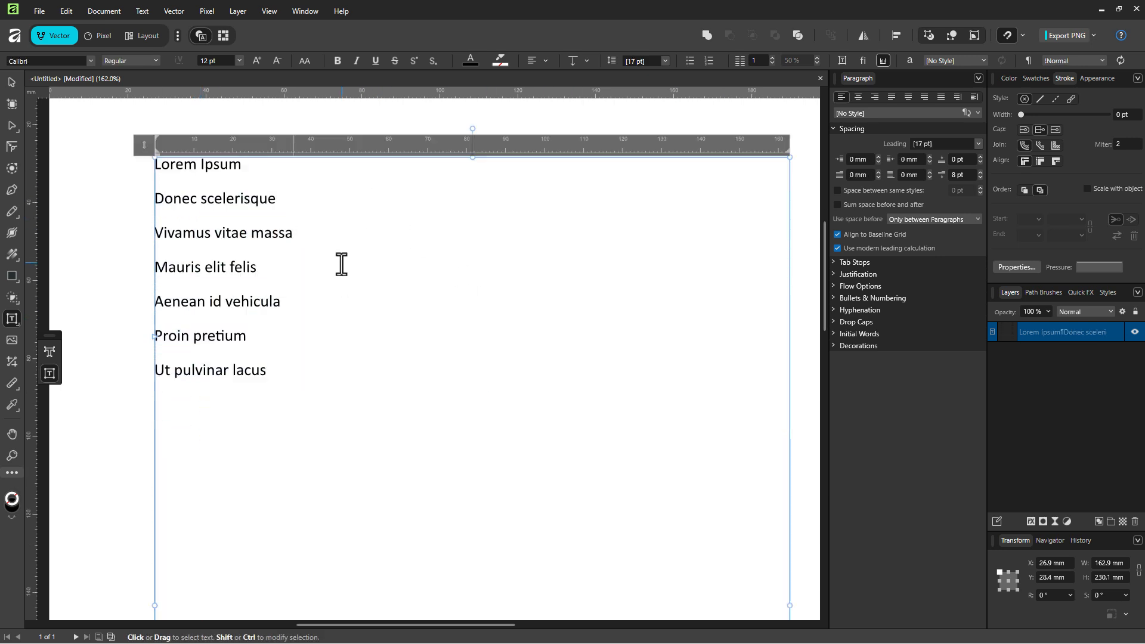
click(378, 241)
- Select all seven list lines and add a right-aligned tab stop, moved from 150 to 160 mm, with a dot leader
click(258, 340)
drag(307, 381, 203, 352)
click(301, 359)
drag(302, 359, 143, 177)
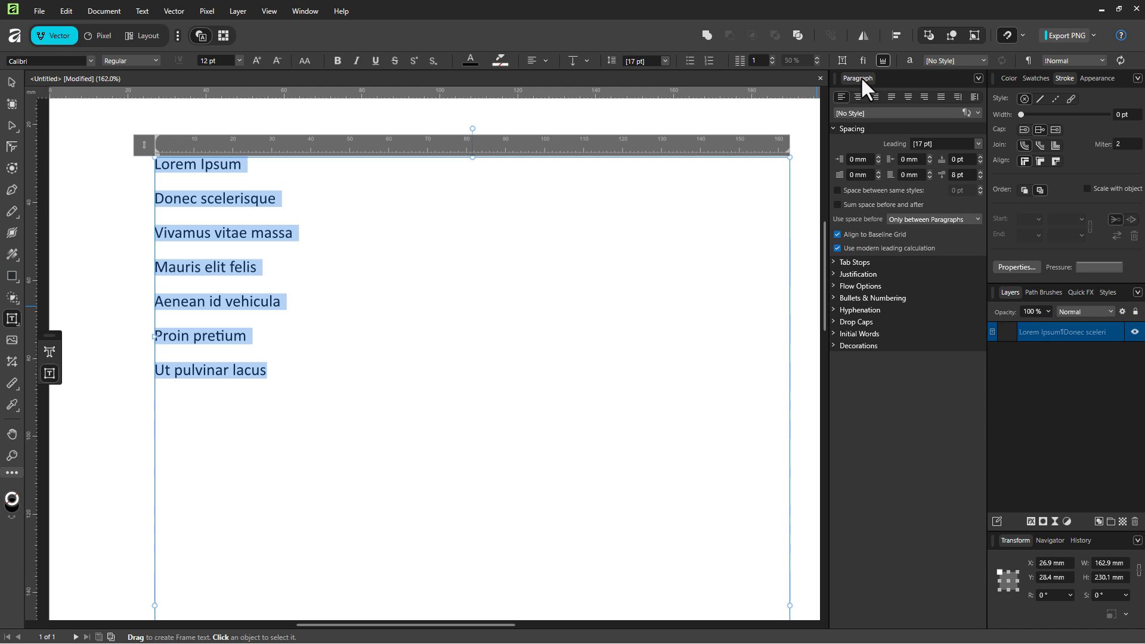
click(833, 262)
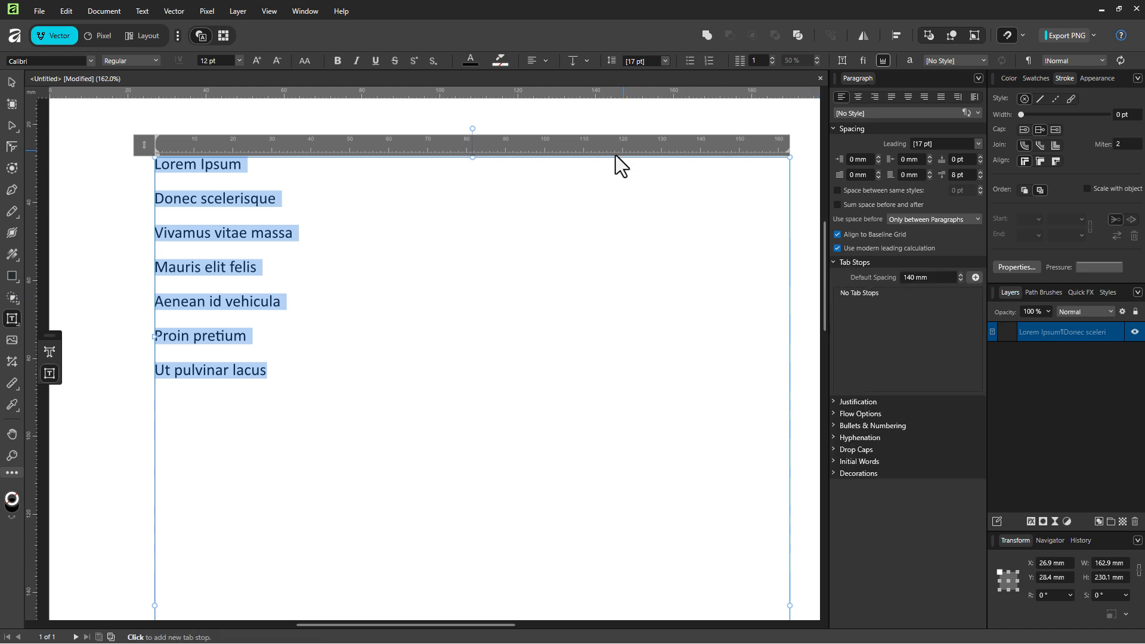
click(740, 148)
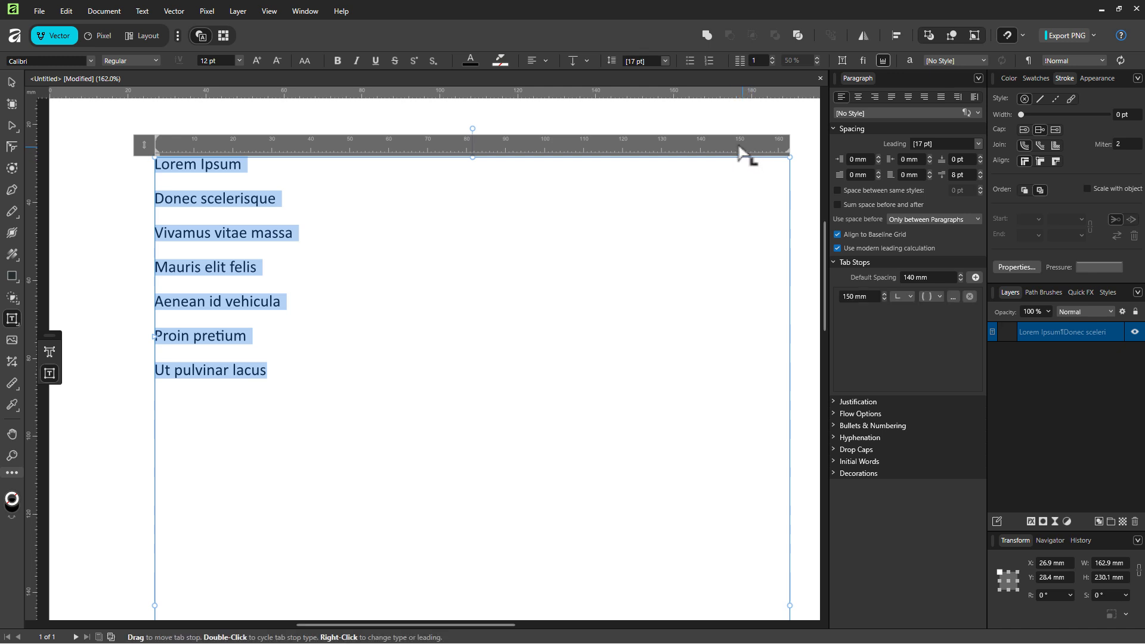
click(910, 296)
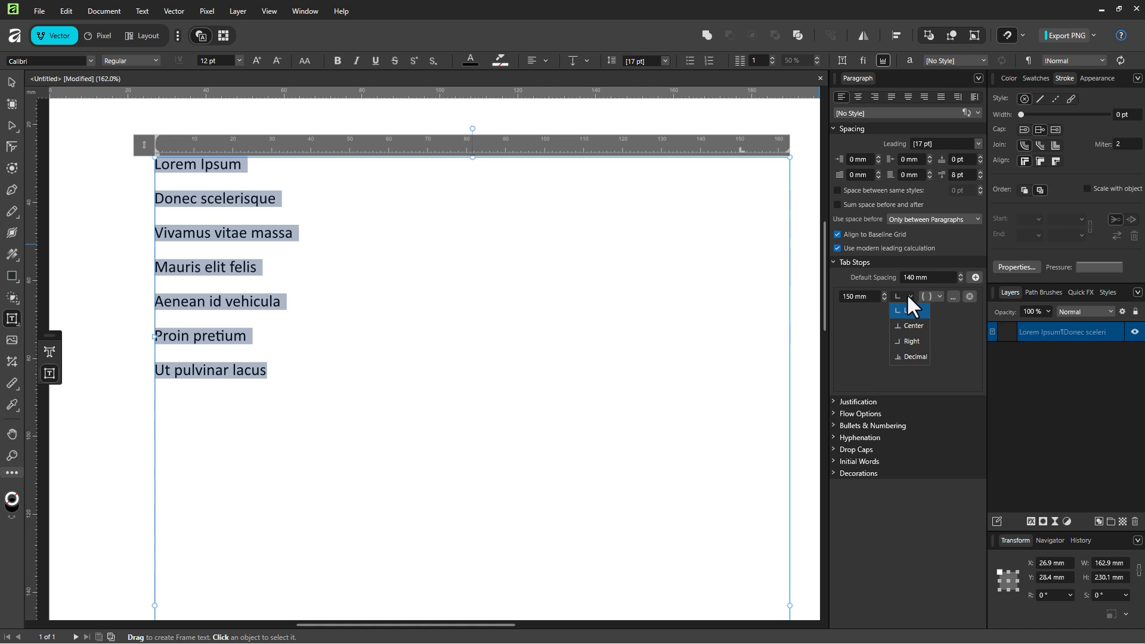
click(912, 343)
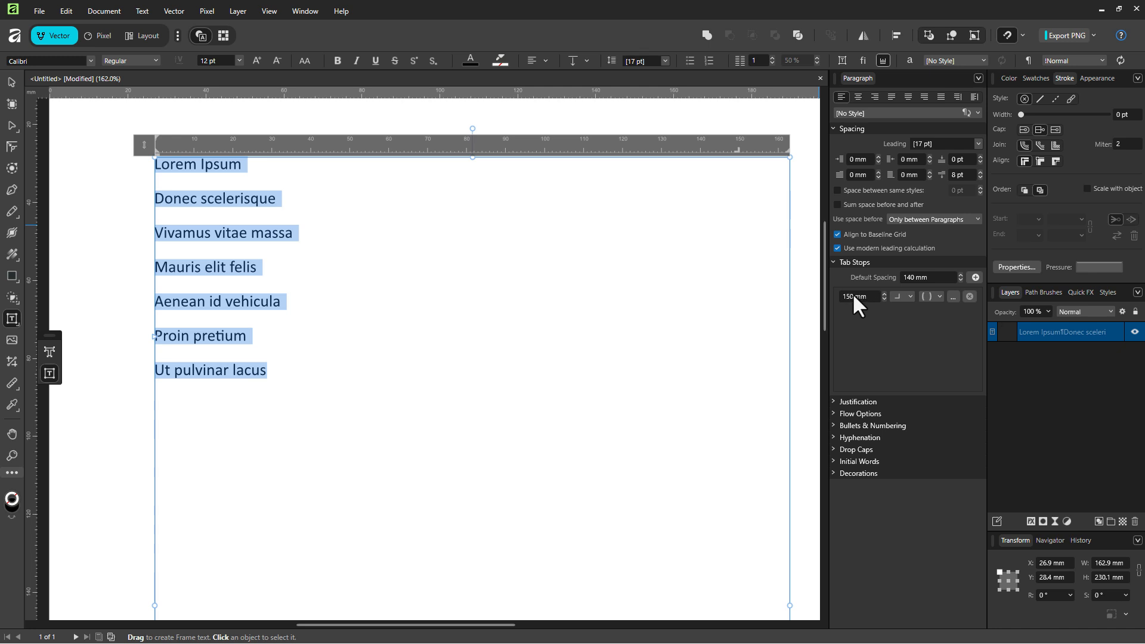
drag(737, 151, 776, 151)
click(939, 295)
click(940, 326)
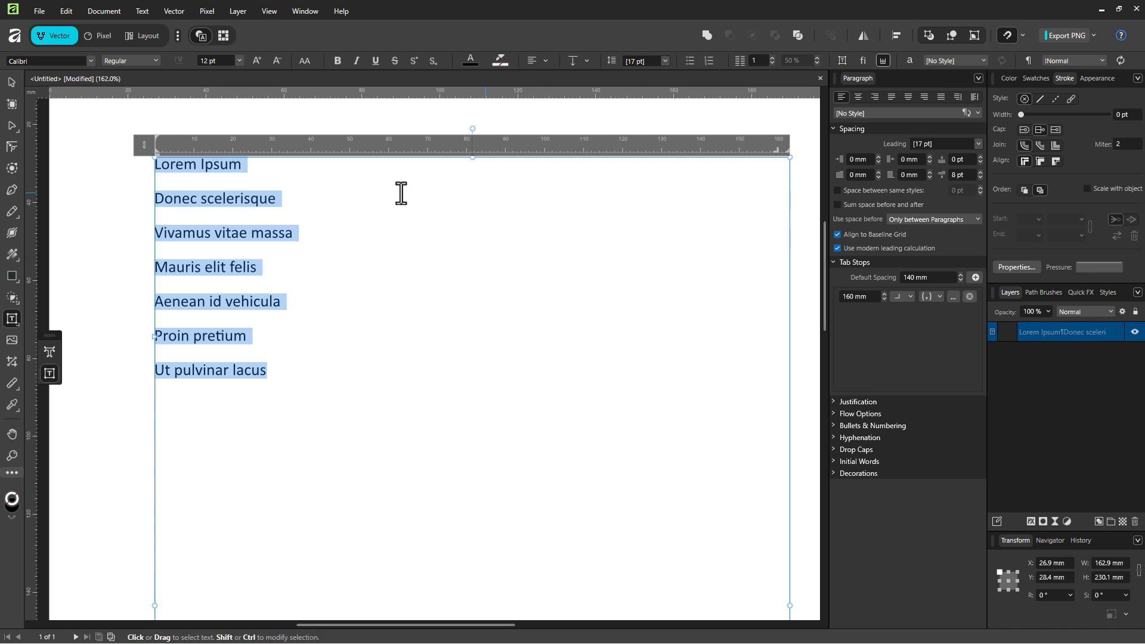
- Add tabbed page numbers 15, 800, 98000 and 256 after the first four entries
click(246, 164)
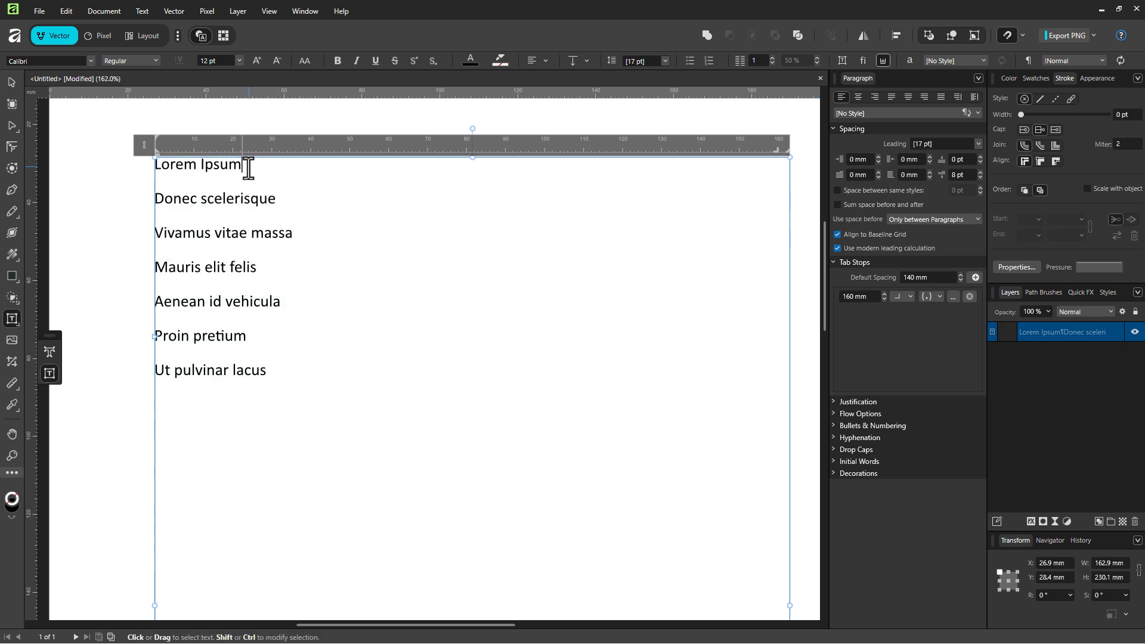
key(Tab)
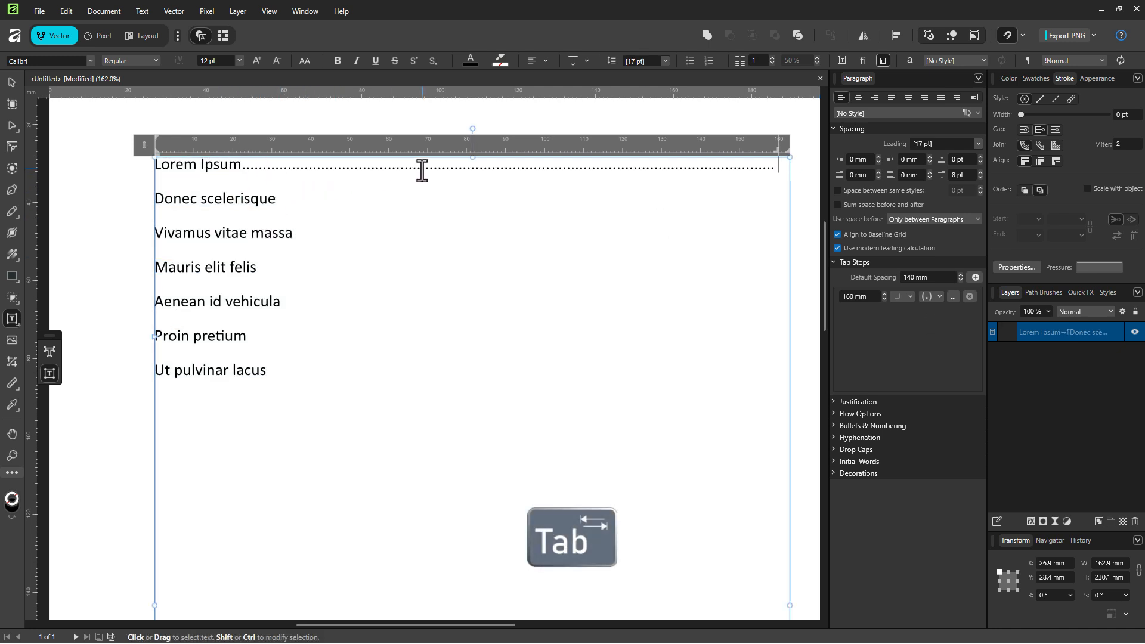
text(15)
key(Down)
key(Tab)
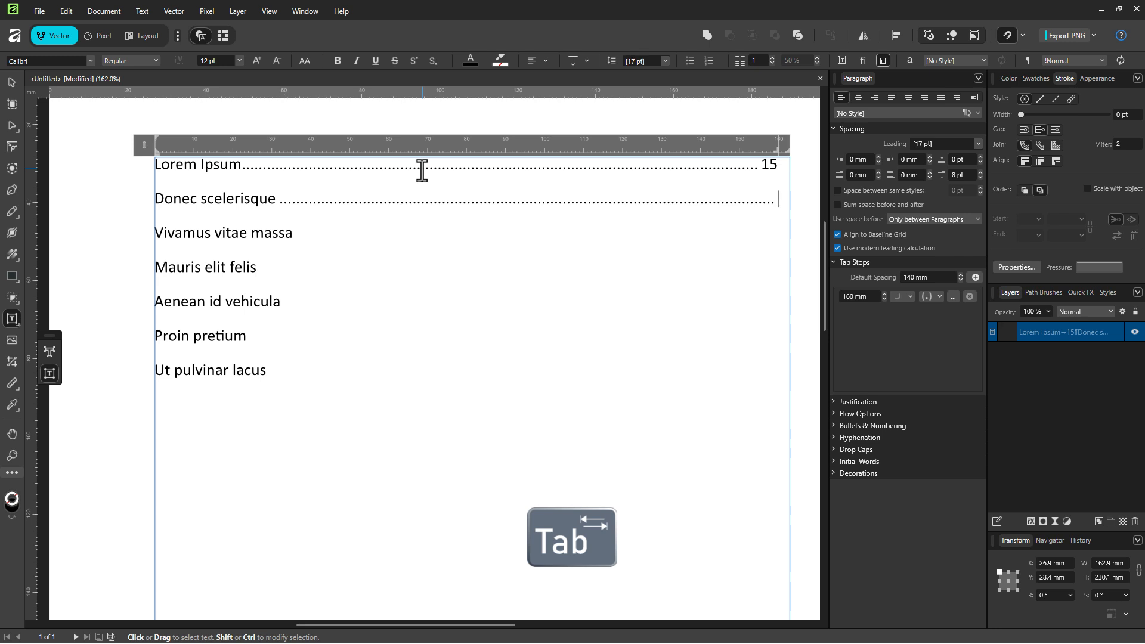
text(800)
key(Down)
key(Tab)
text(98000)
key(Return)
key(BackSpace)
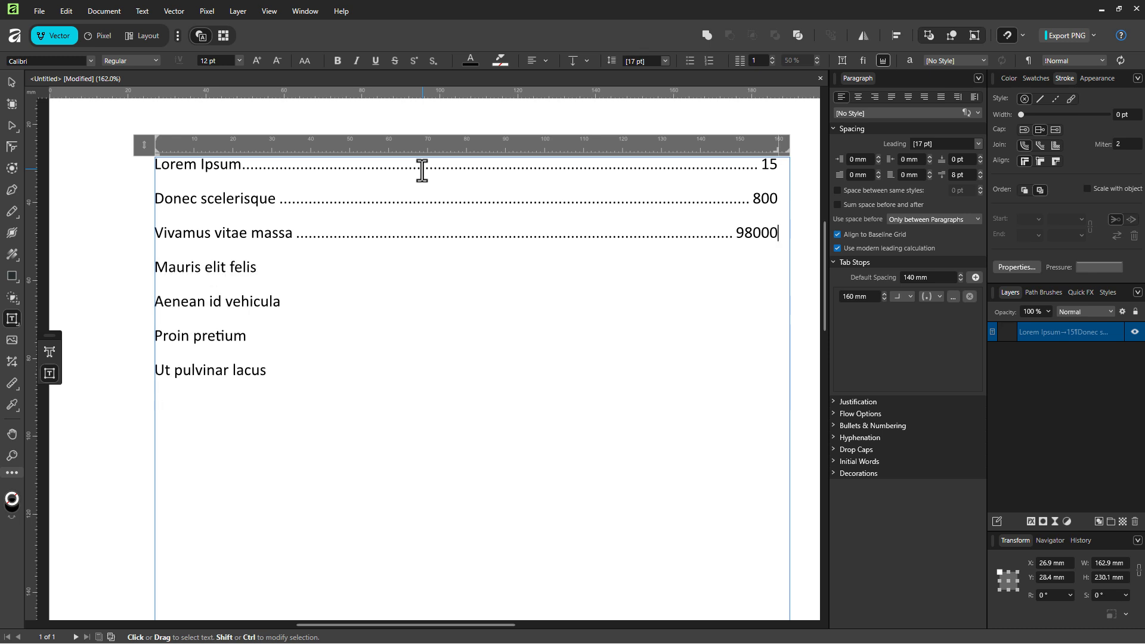
key(Down)
key(Tab)
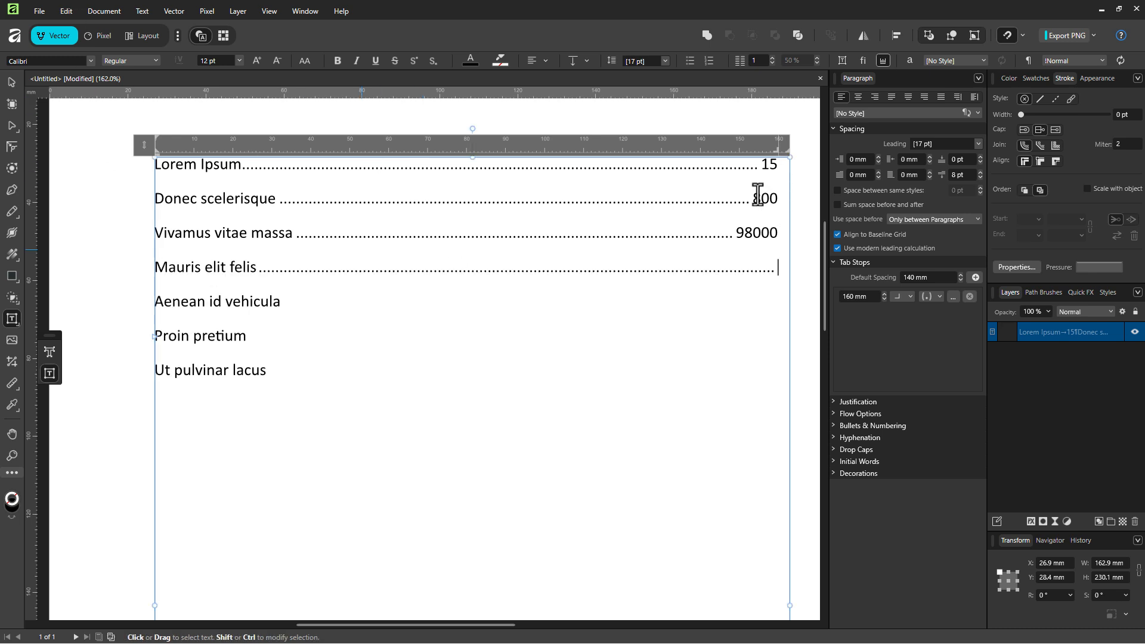
text(256)
- Select the list lines and pull the right tab stop left to 96 mm
drag(779, 280, 711, 279)
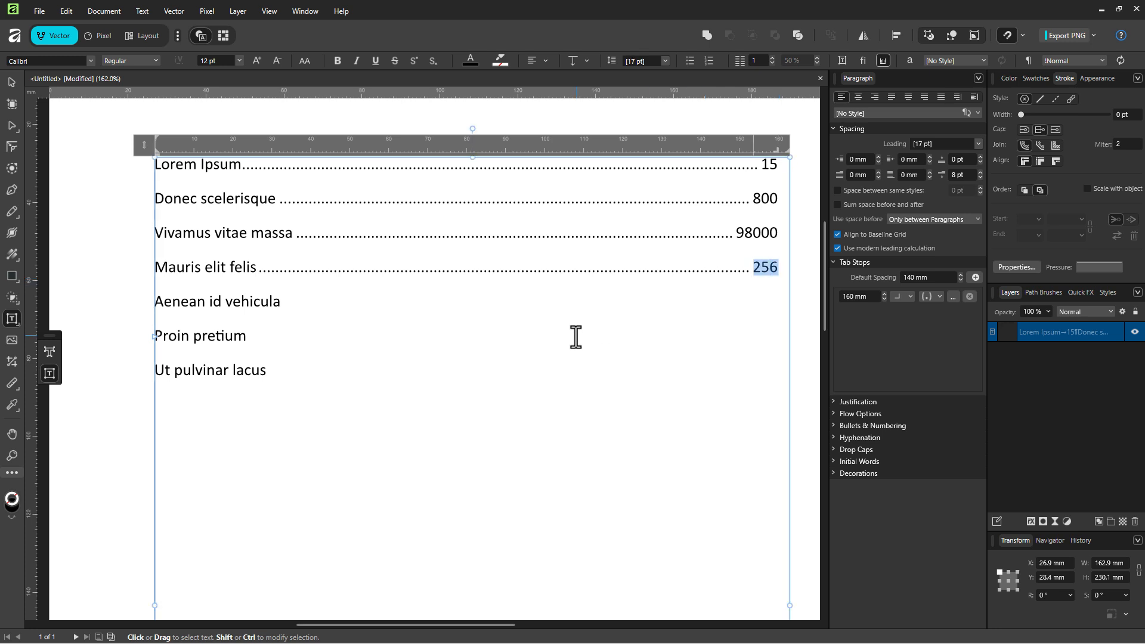
click(367, 337)
drag(681, 356, 135, 173)
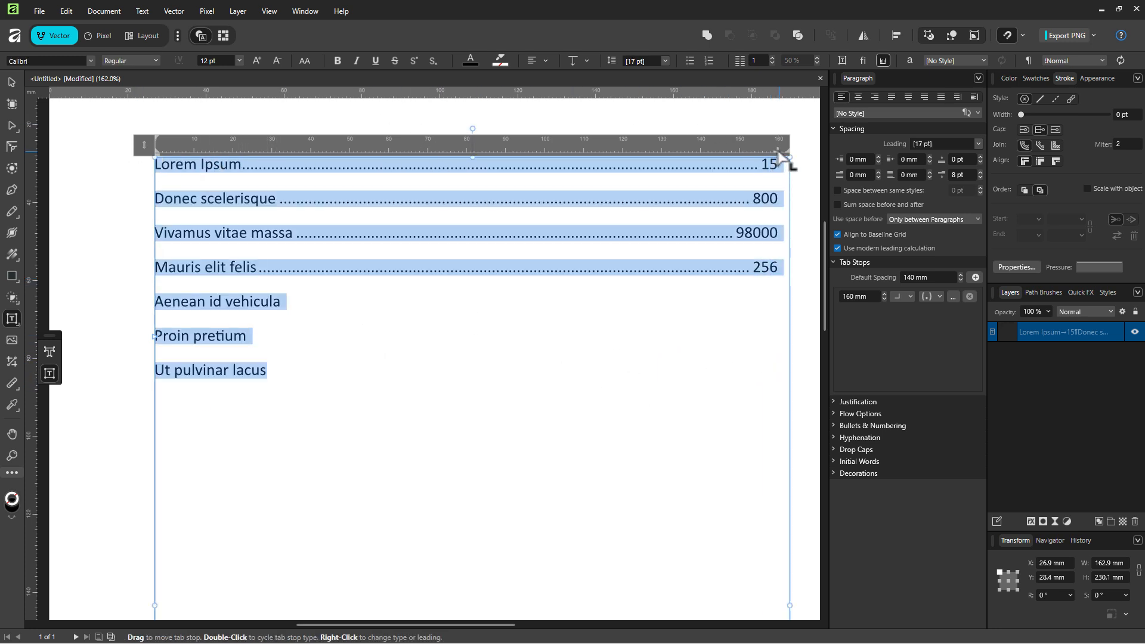
drag(778, 152, 528, 156)
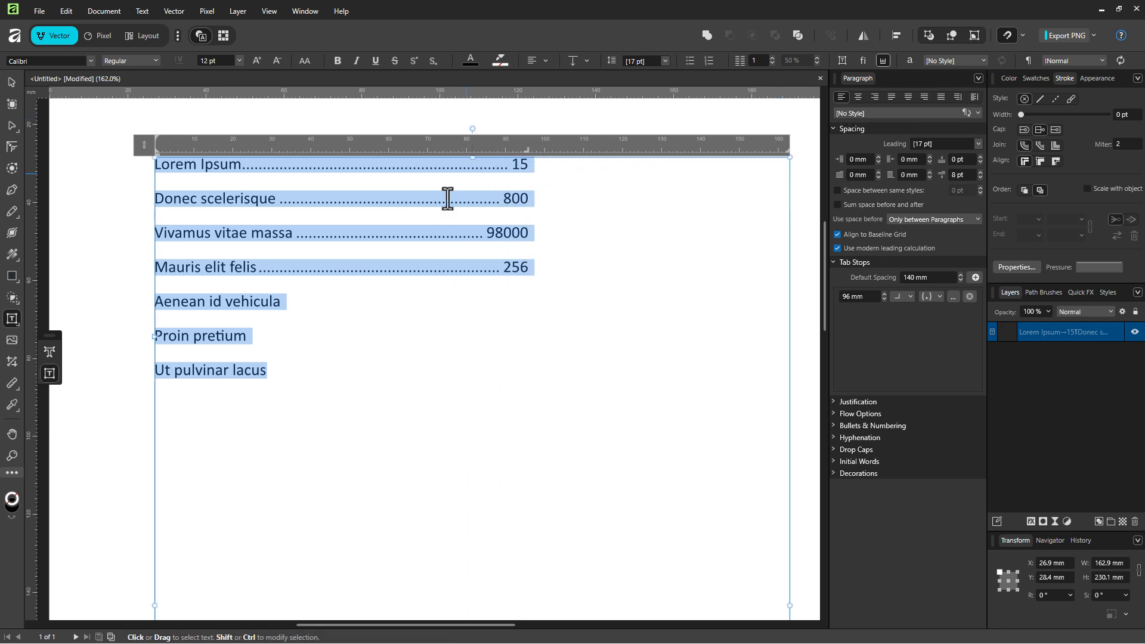
click(436, 236)
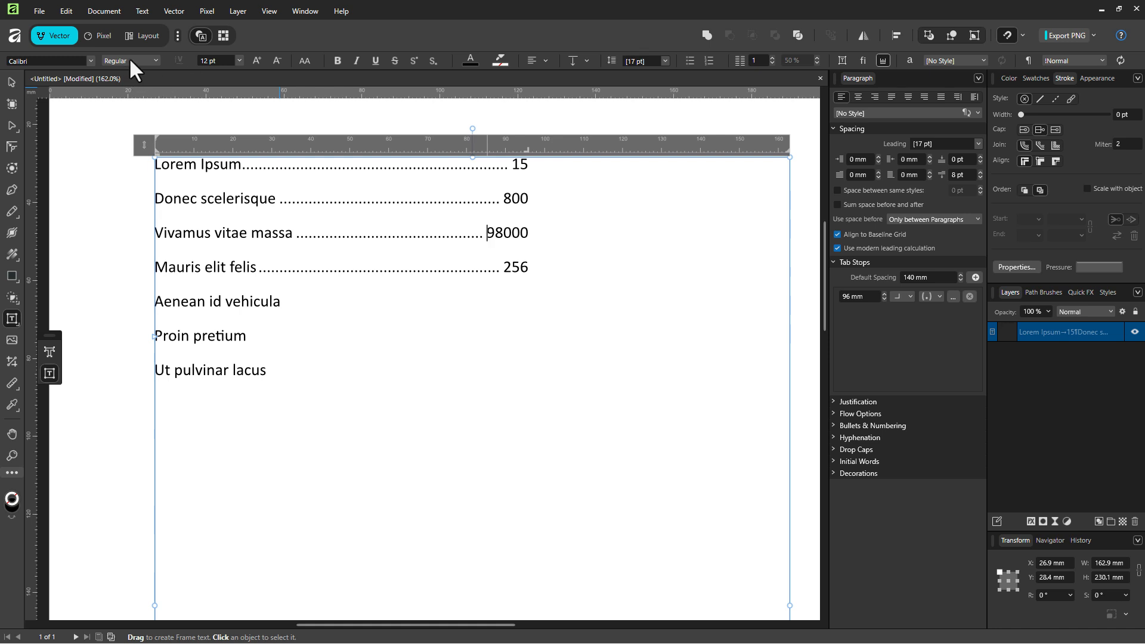
- Enable the Typography studio, browse its Paragraph panel, then return to the Vector persona
click(178, 36)
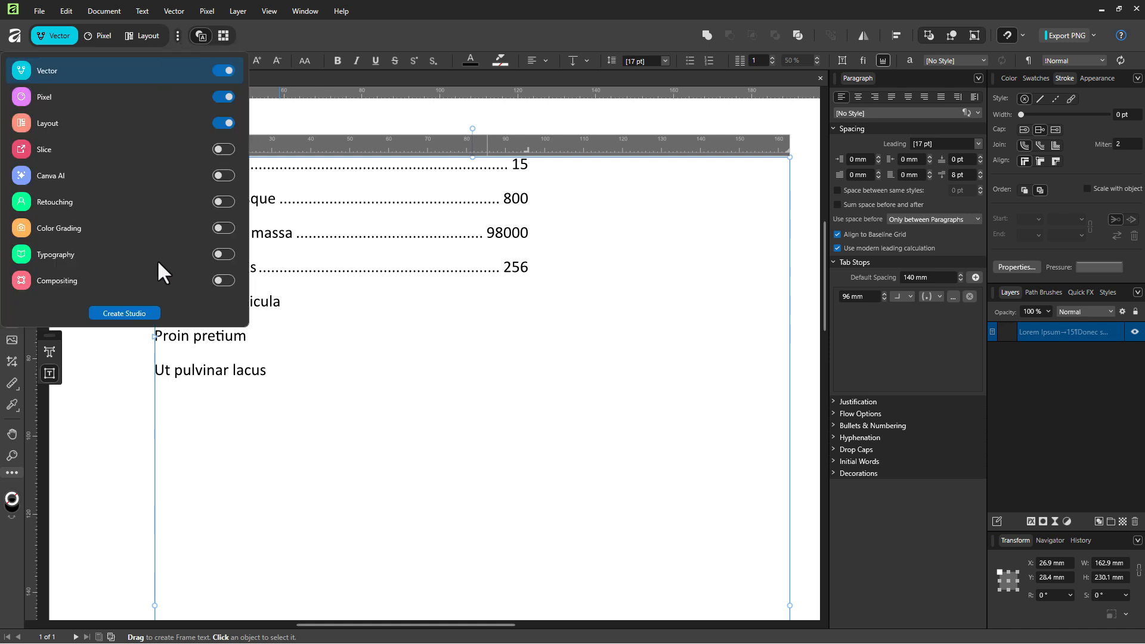
click(224, 255)
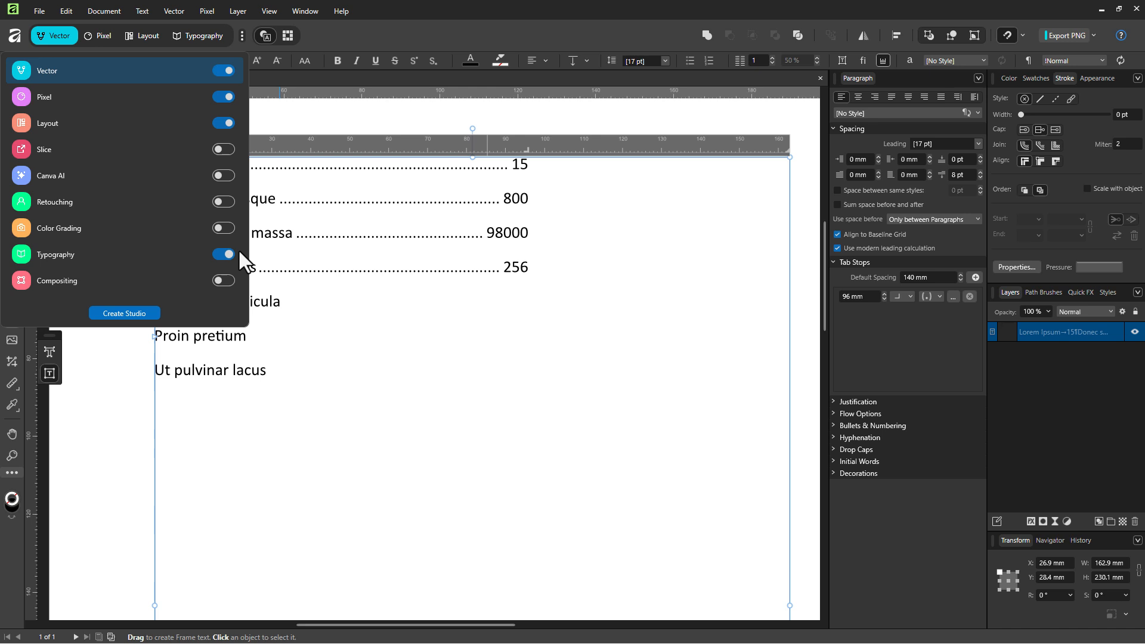
click(229, 26)
click(204, 34)
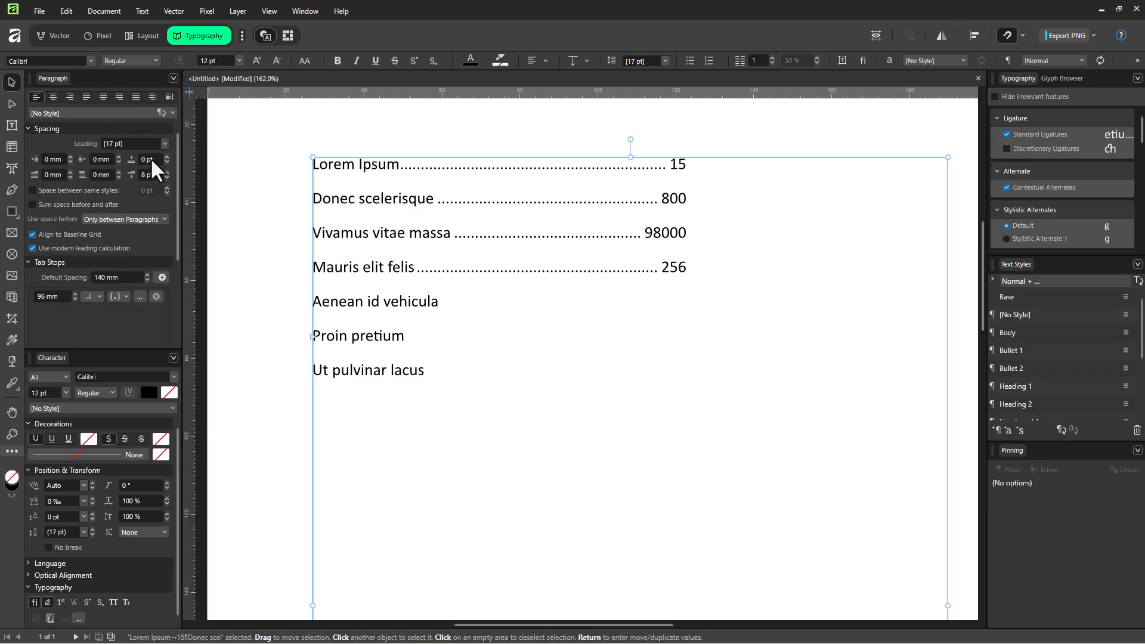
scroll(174, 176, down, 3)
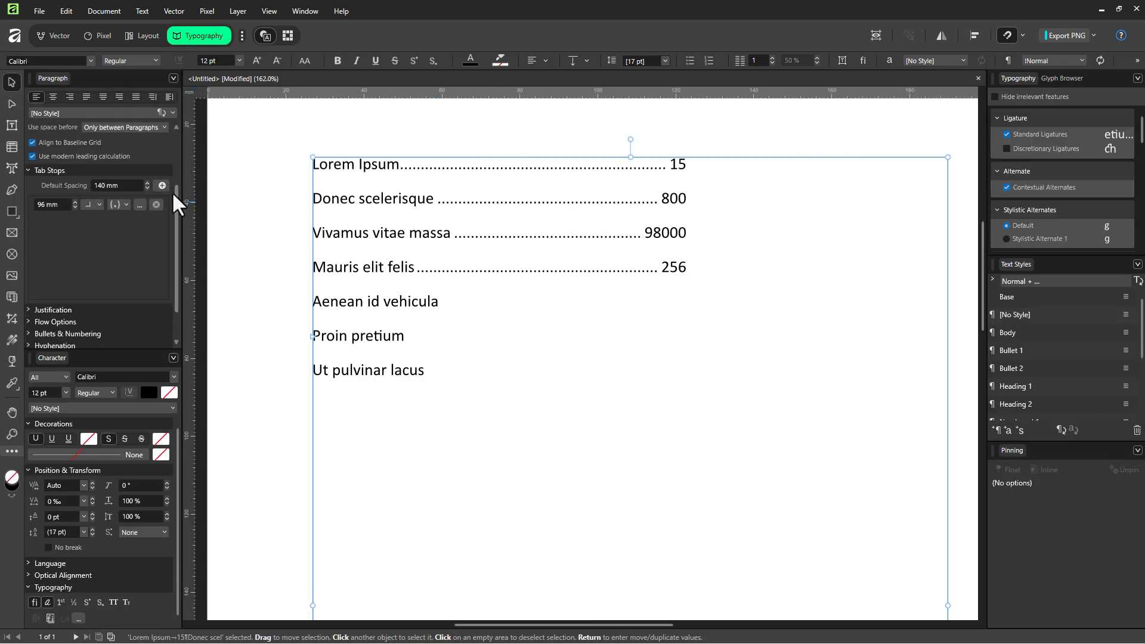
drag(174, 193, 189, 124)
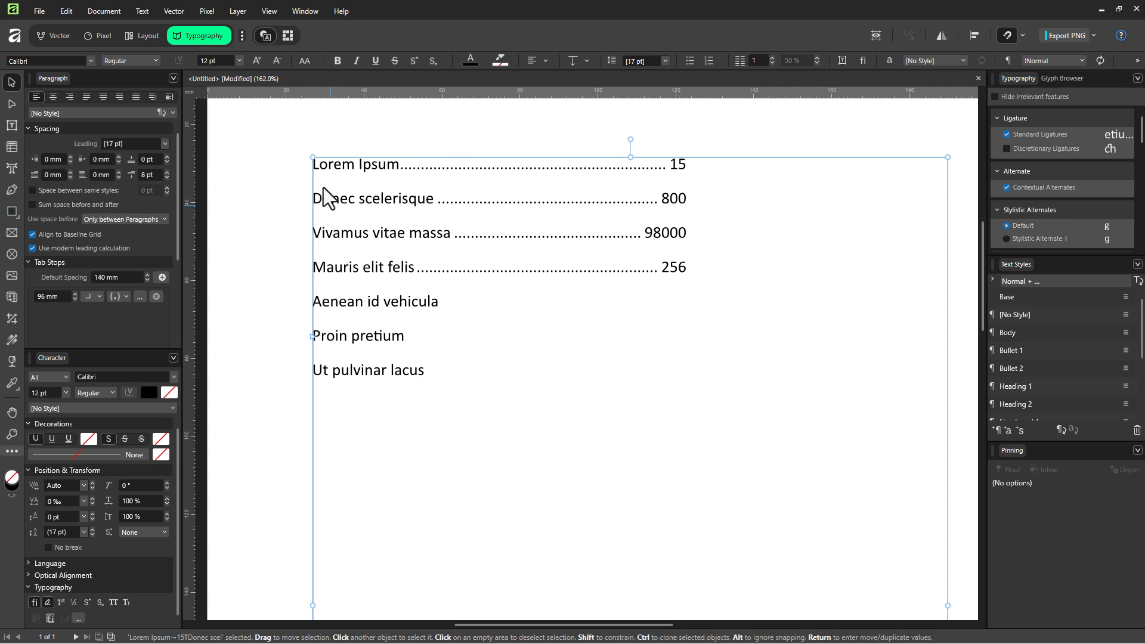
click(55, 35)
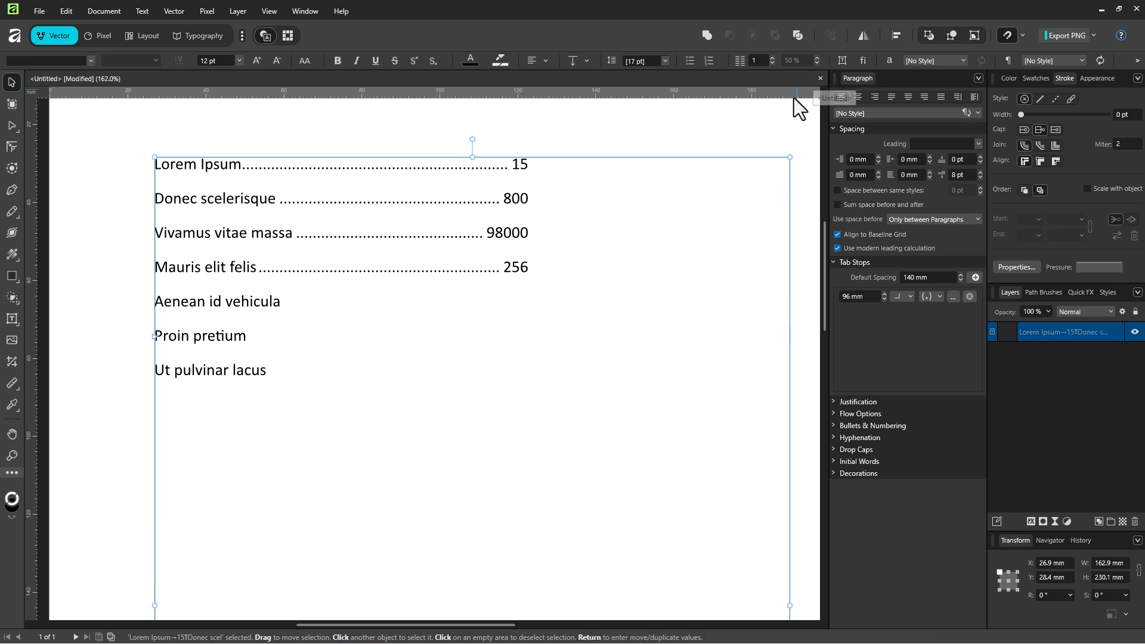
scroll(444, 322, up, 1)
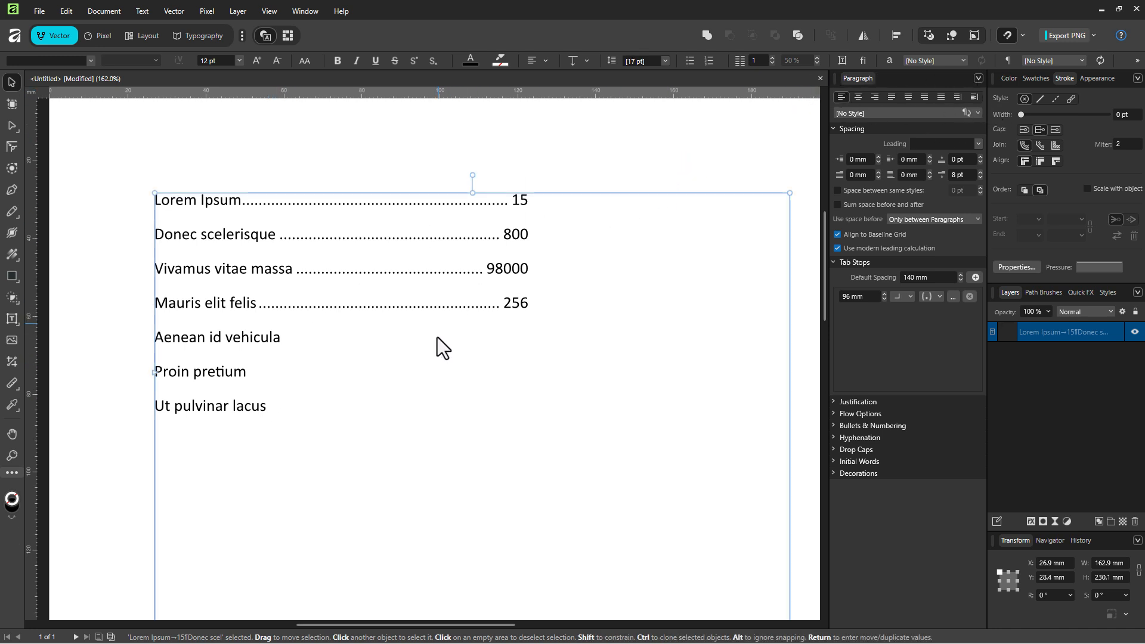